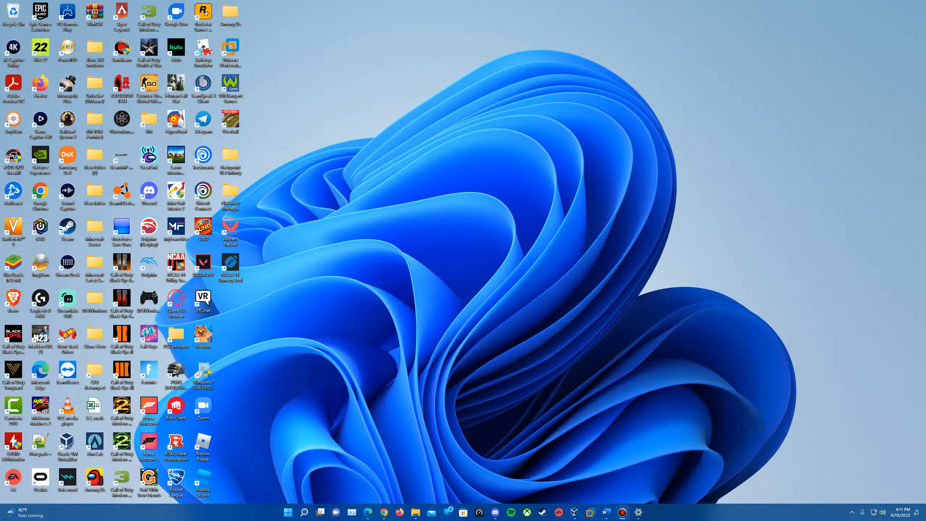
Review the open browser tabs for the VirtualBox download, Windows 95 OSR2.5 ISO, OSR2 boot disk and FIX95CPU pages
{"action": "left_click", "coordinate": [367, 512]}
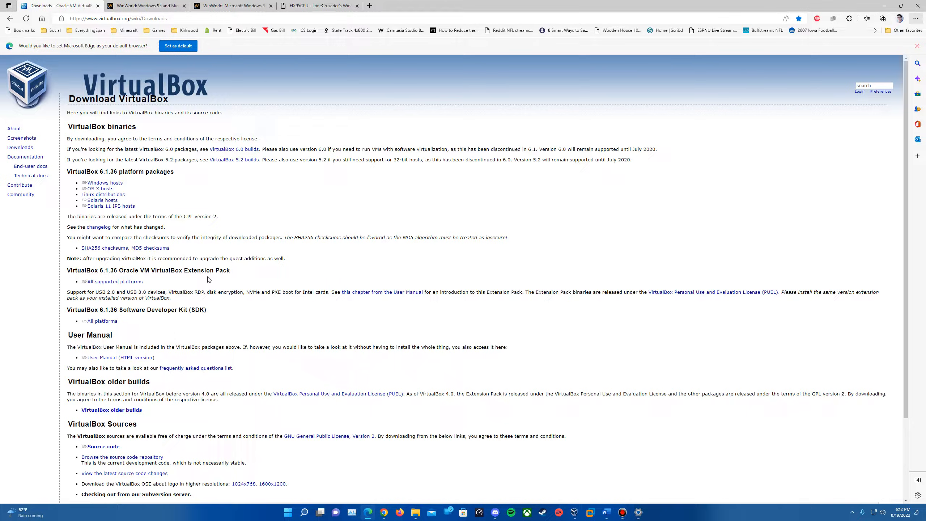
{"action": "left_click", "coordinate": [149, 4]}
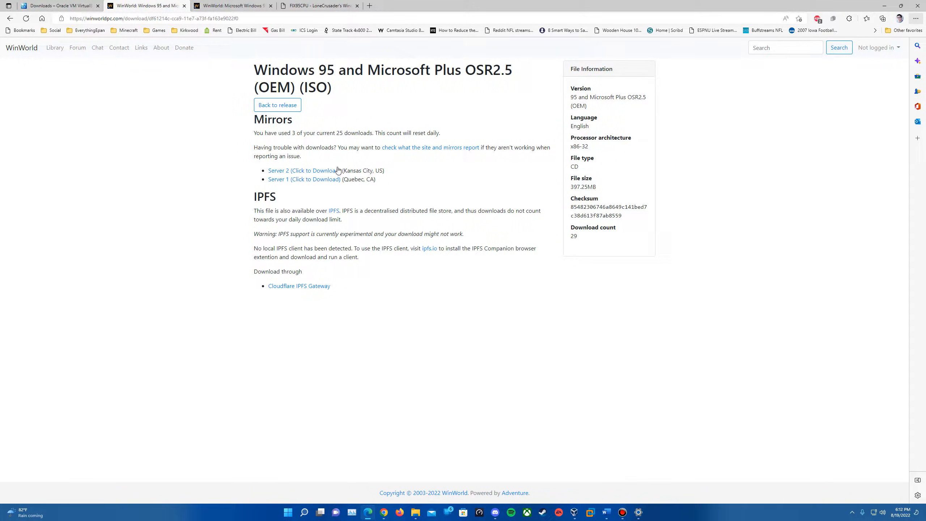
{"action": "left_click", "coordinate": [240, 4]}
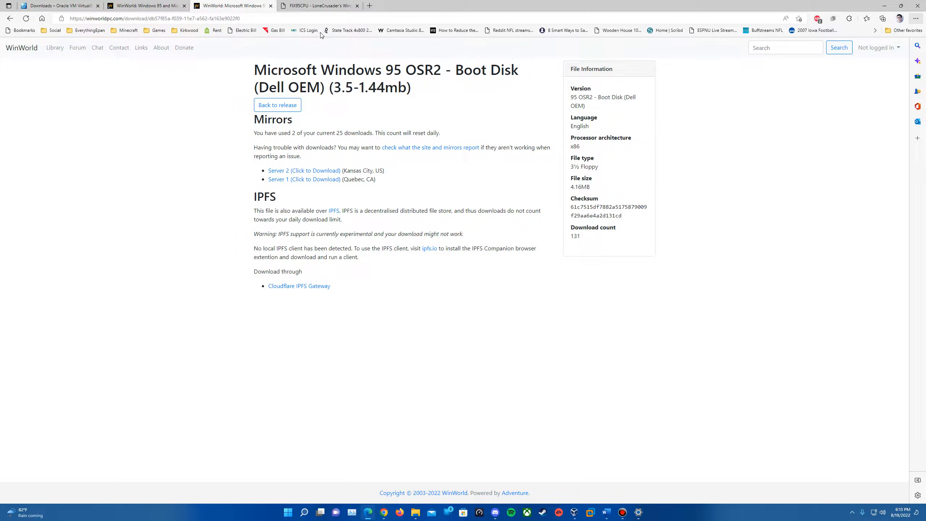
{"action": "left_click", "coordinate": [310, 3]}
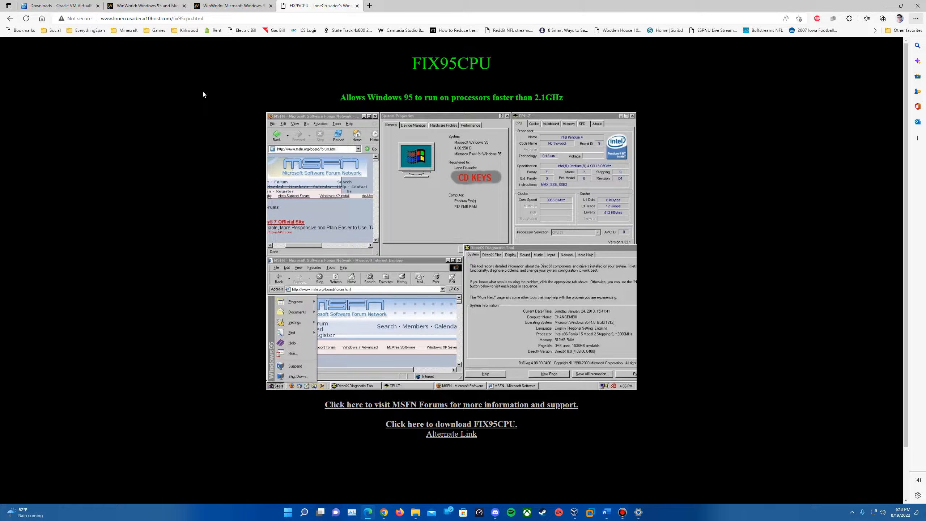
{"action": "left_click", "coordinate": [65, 4]}
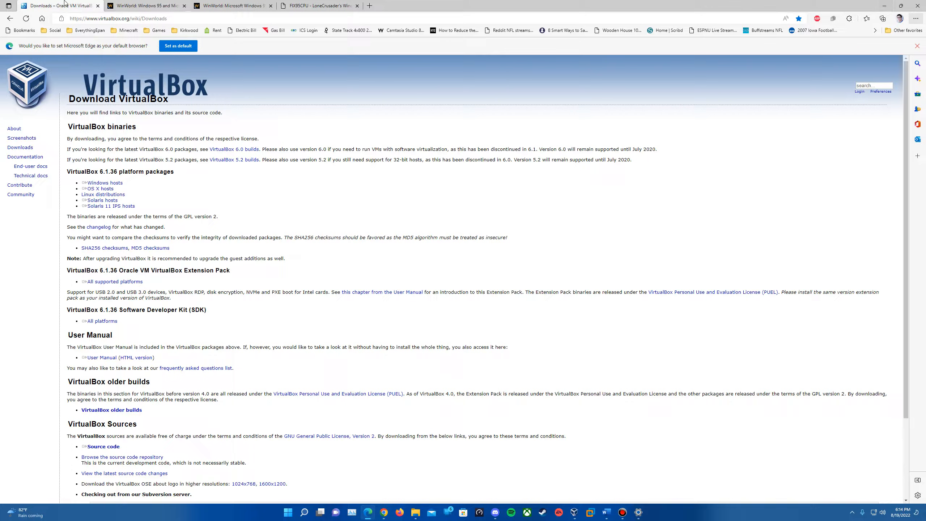
{"action": "left_click", "coordinate": [880, 7]}
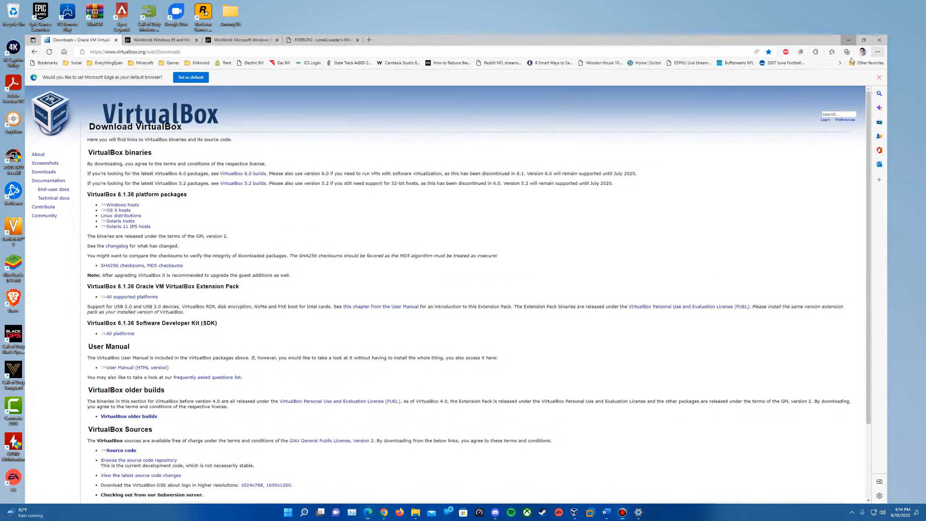
Open VirtualBox and start a new virtual machine named Windows 95
{"action": "left_click", "coordinate": [574, 511]}
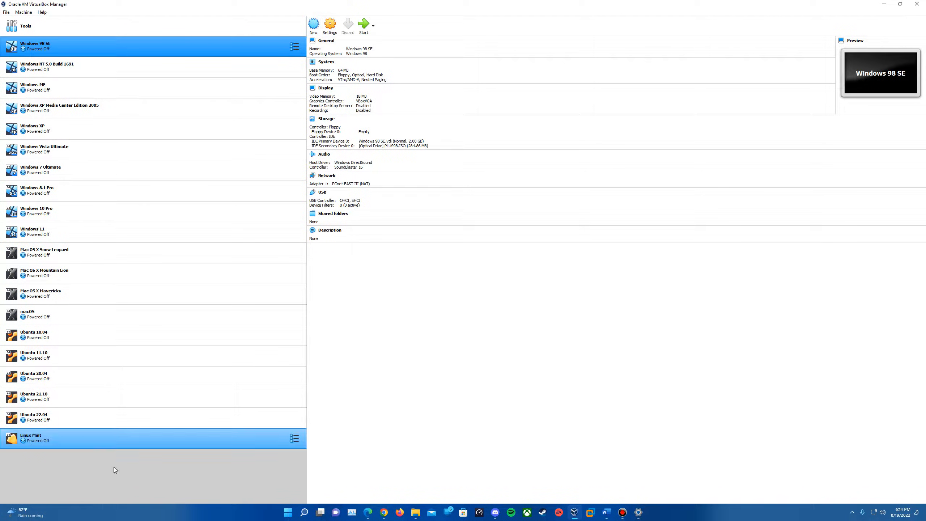
{"action": "left_click", "coordinate": [315, 26]}
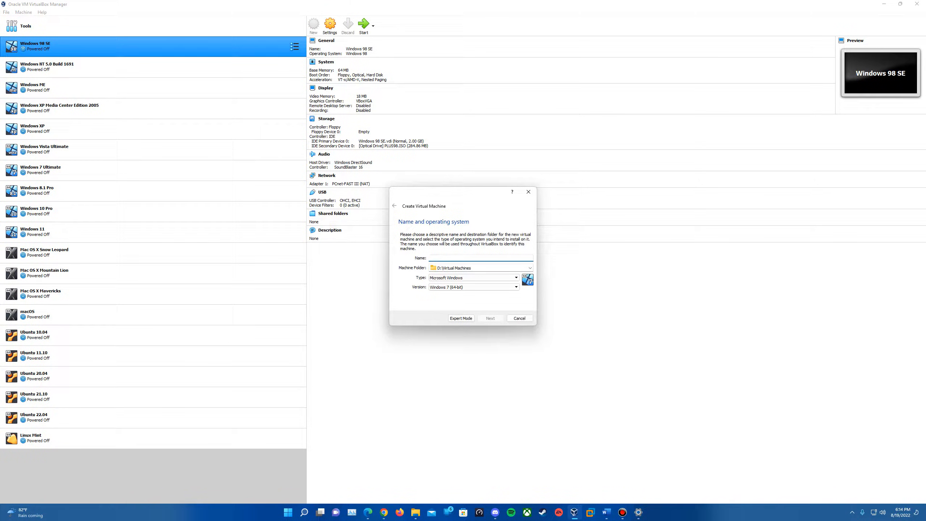
{"action": "type", "text": "Window 95"}
{"action": "key", "text": "BackSpace"}
{"action": "key", "text": "BackSpace"}
{"action": "key", "text": "BackSpace"}
{"action": "type", "text": "s 95"}
{"action": "left_click", "coordinate": [490, 320]}
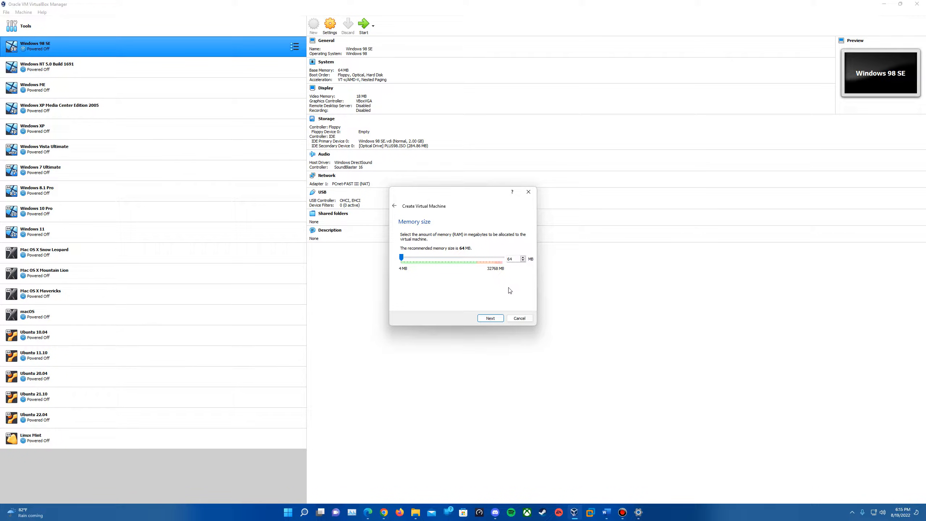
Keep 64 MB memory and create a 2.00 GB dynamically allocated VDI virtual hard disk
{"action": "left_click", "coordinate": [491, 318]}
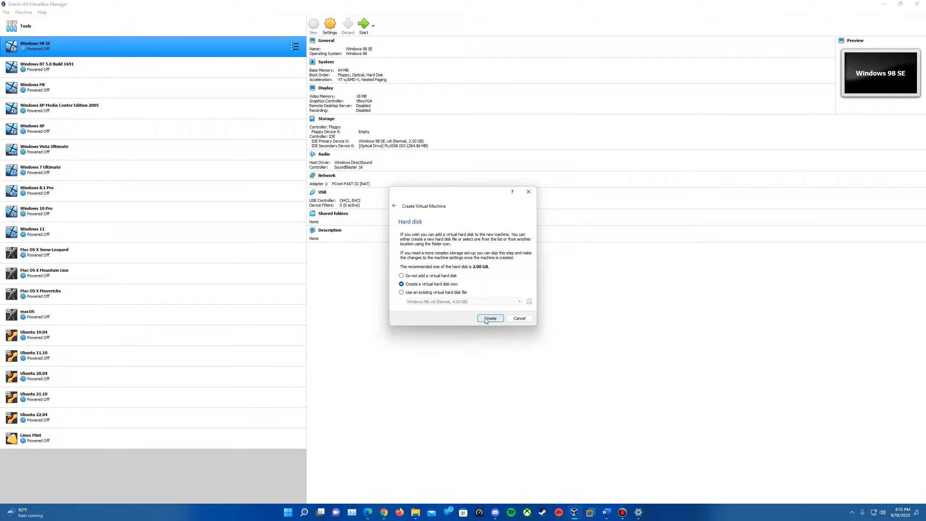
{"action": "left_click", "coordinate": [485, 320]}
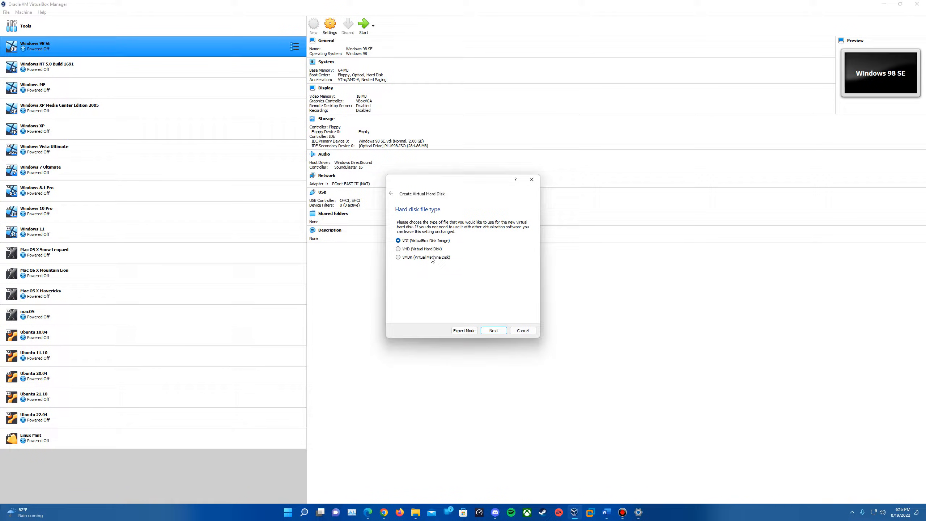
{"action": "left_click", "coordinate": [494, 331]}
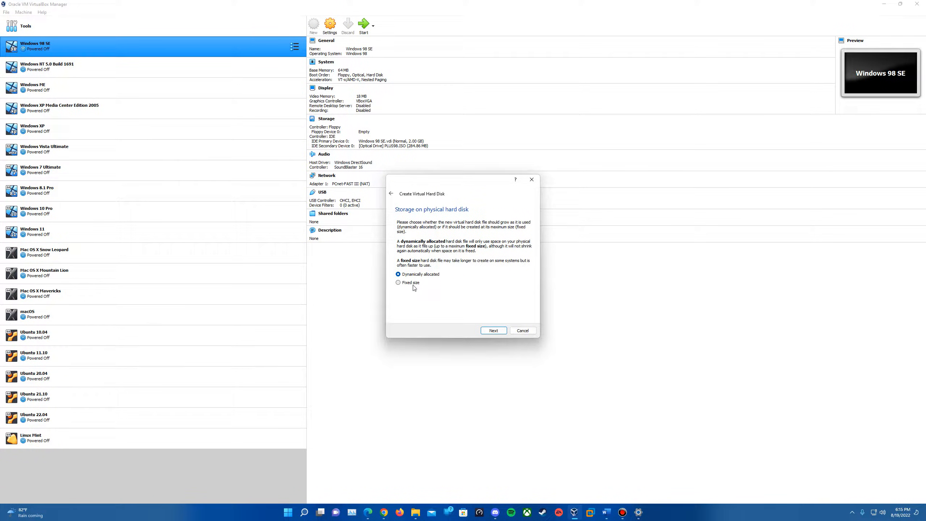
{"action": "left_click", "coordinate": [493, 331]}
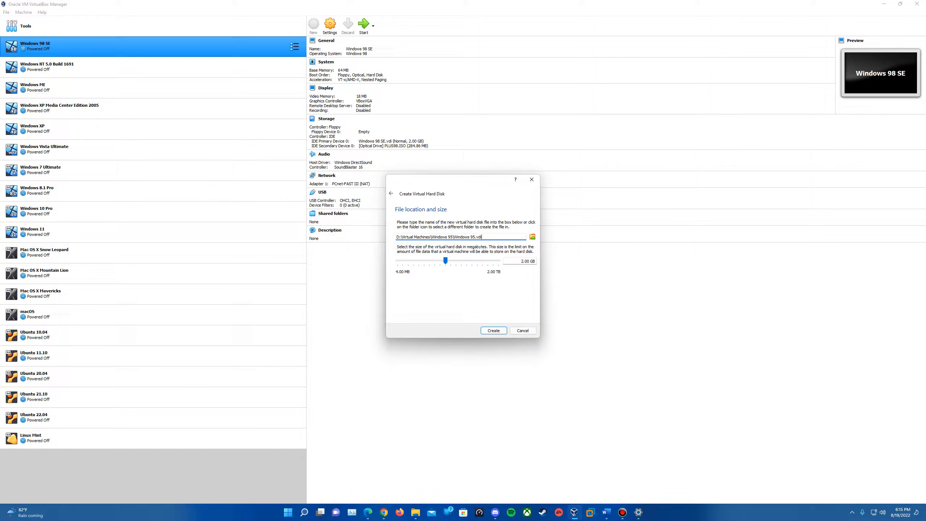
{"action": "left_click", "coordinate": [494, 330]}
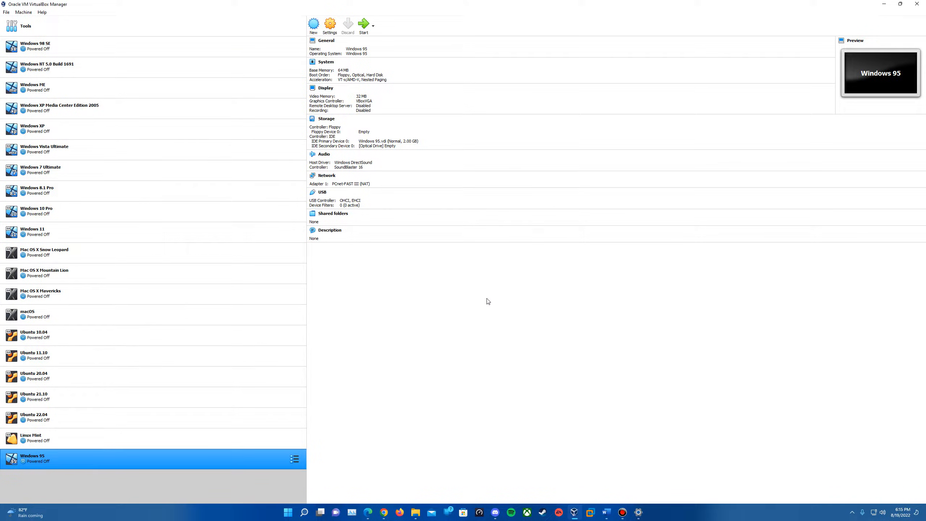
Move the Windows 95 machine to the top of the list and attach disk01.img to its floppy drive in Storage settings
{"action": "left_click_drag", "start_coordinate": [146, 465], "coordinate": [82, 49]}
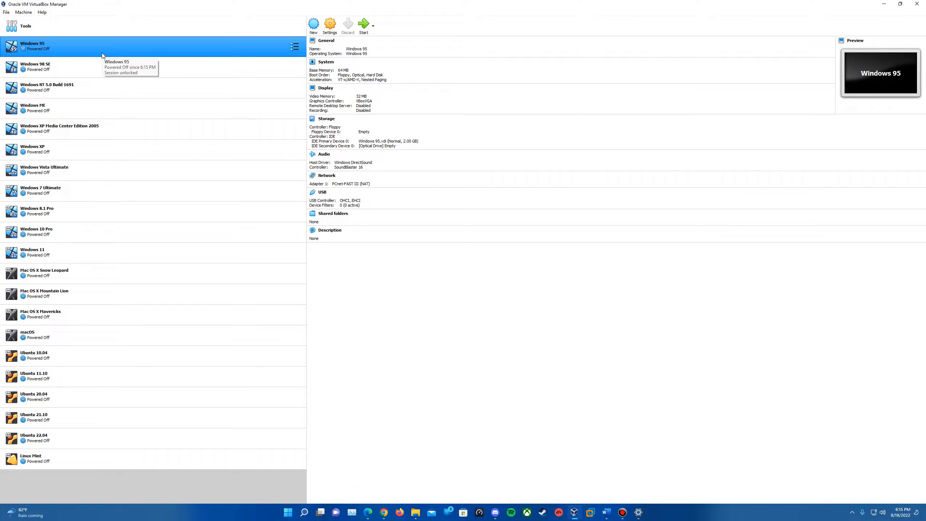
{"action": "left_click", "coordinate": [330, 24]}
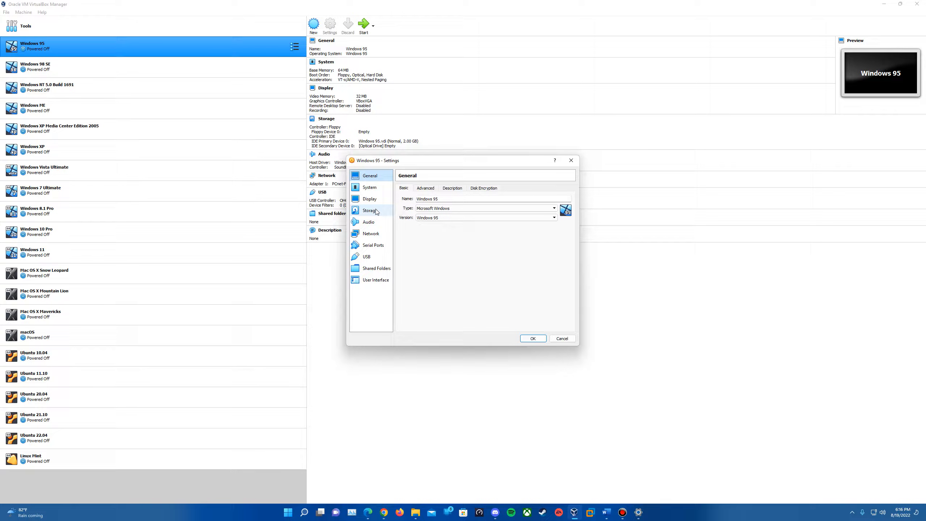
{"action": "left_click", "coordinate": [377, 212]}
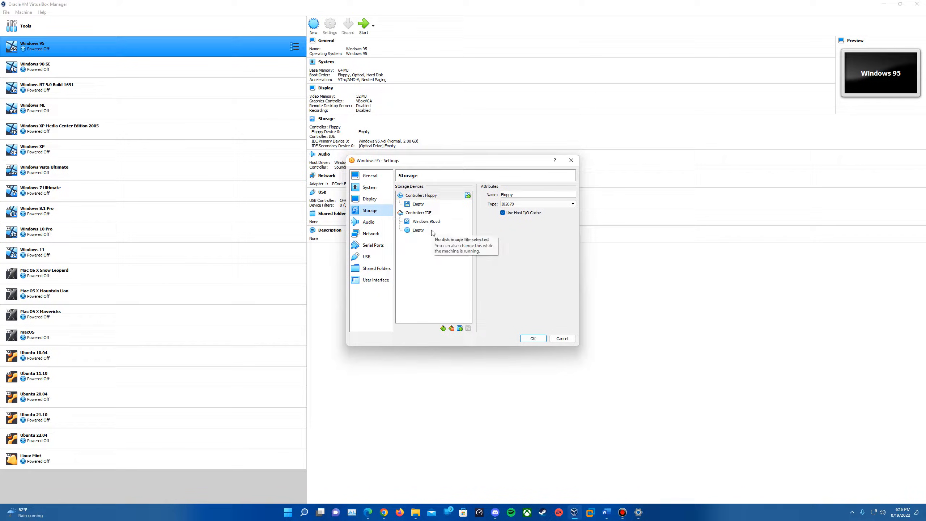
{"action": "left_click", "coordinate": [430, 205]}
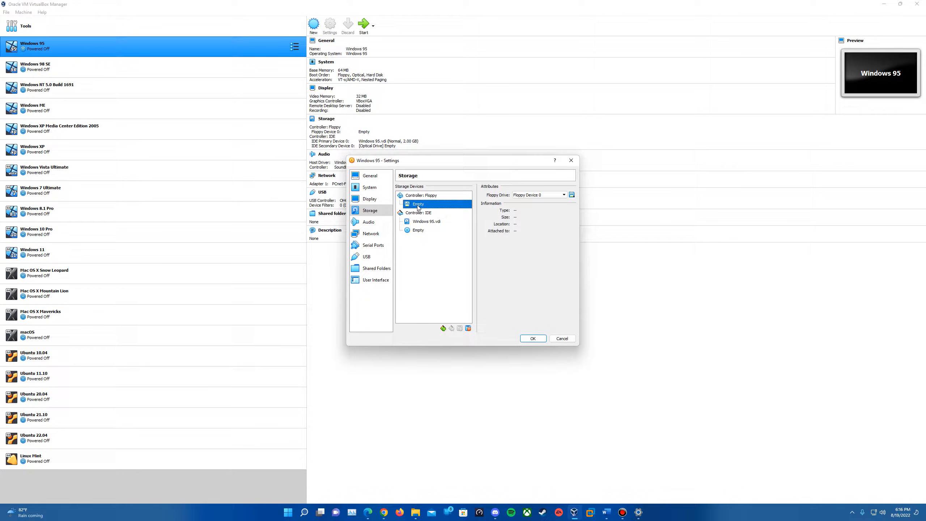
{"action": "left_click", "coordinate": [572, 195]}
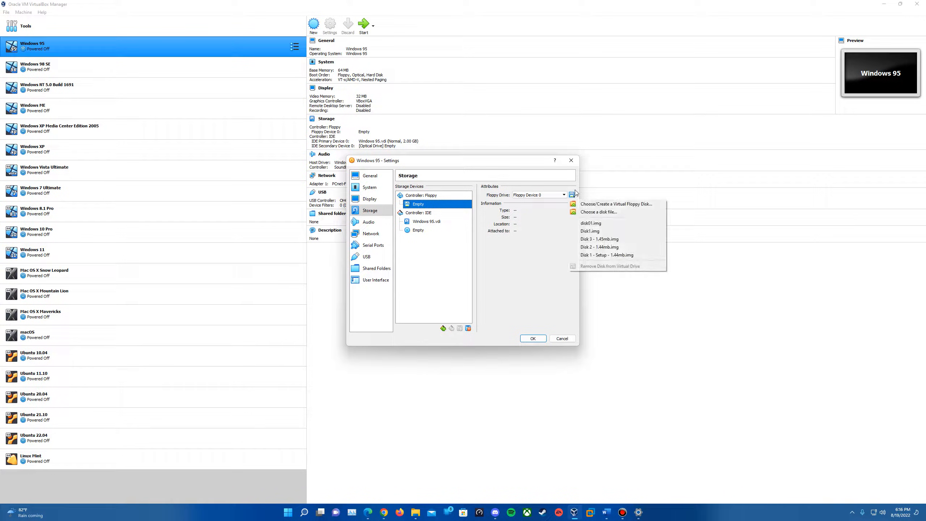
{"action": "left_click", "coordinate": [595, 214]}
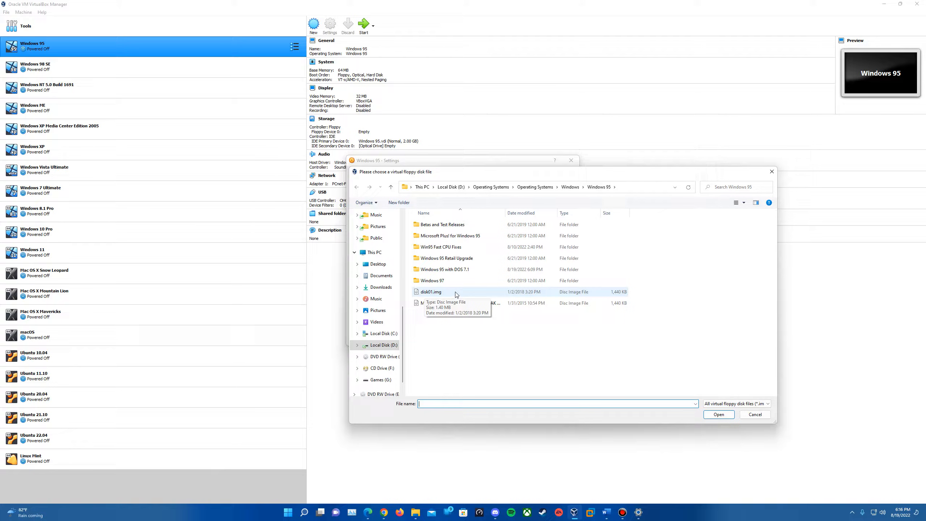
{"action": "left_click", "coordinate": [474, 292]}
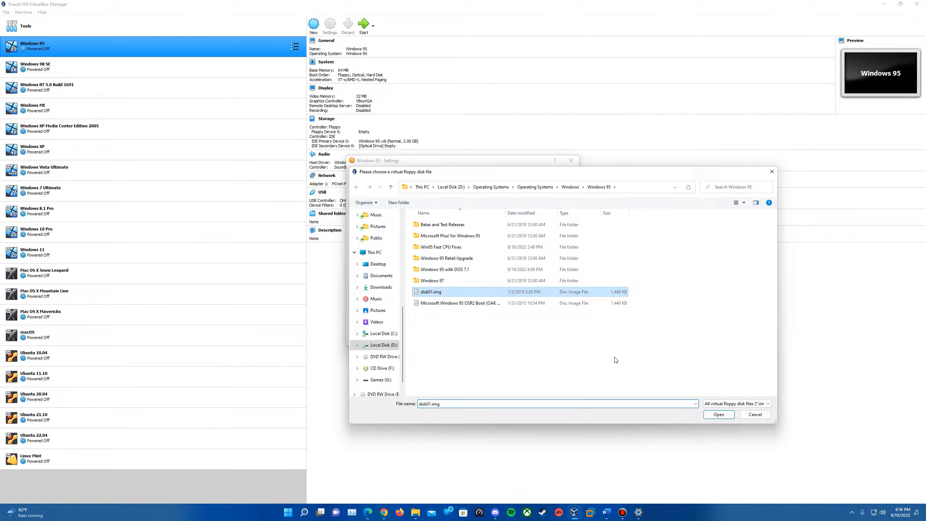
{"action": "double_click", "coordinate": [470, 291]}
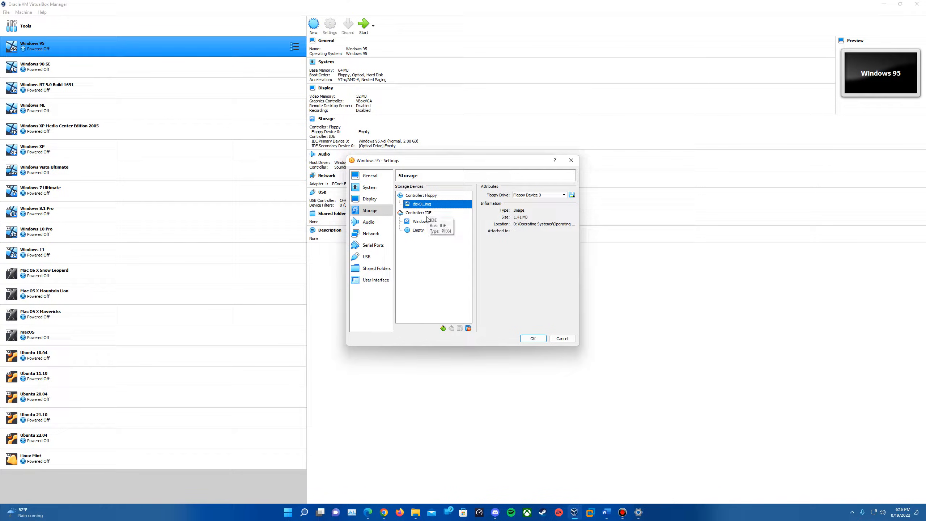
Attach Disk01.iso from the Windows 95 folder to the IDE optical drive and save the settings
{"action": "left_click", "coordinate": [419, 230]}
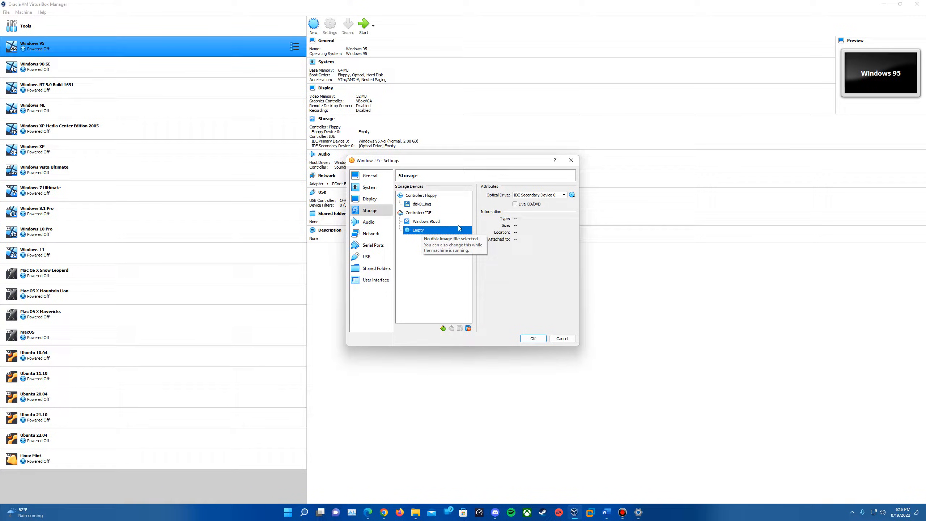
{"action": "left_click", "coordinate": [571, 196]}
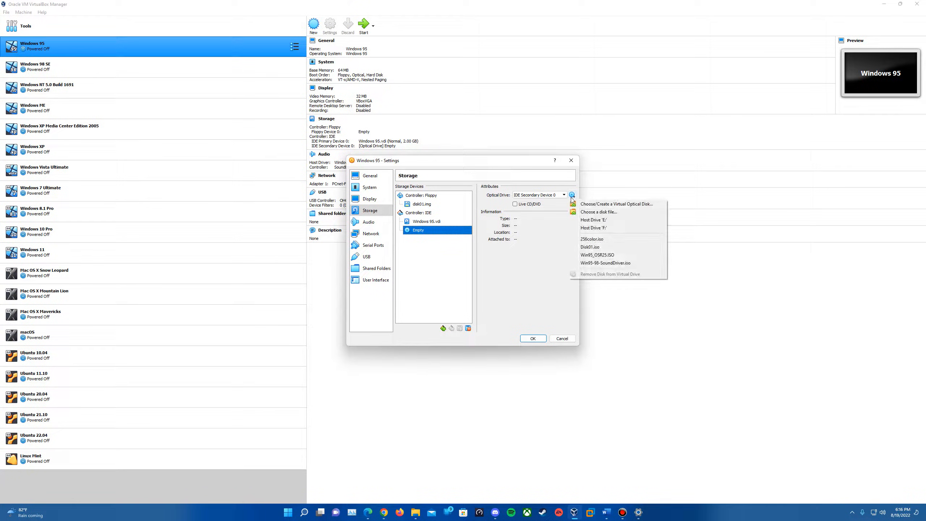
{"action": "left_click", "coordinate": [605, 215]}
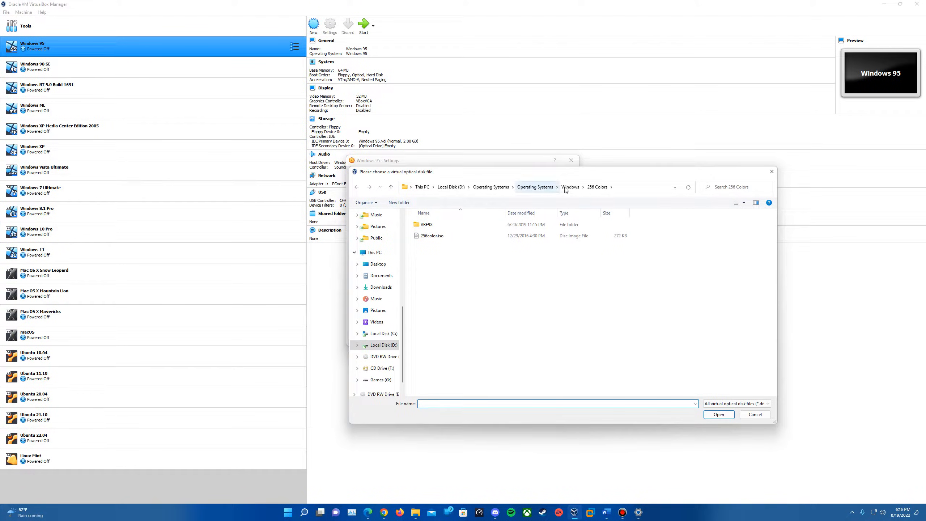
{"action": "double_click", "coordinate": [437, 336]}
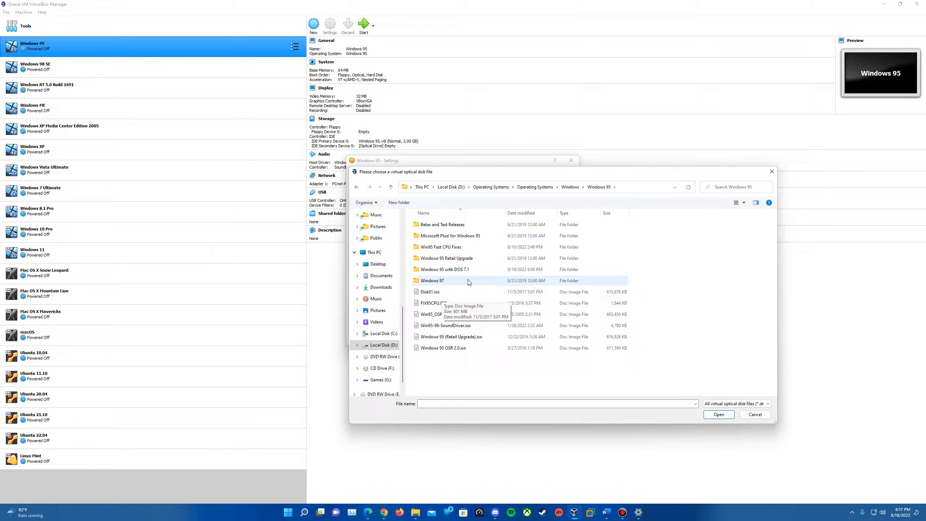
{"action": "left_click", "coordinate": [466, 294]}
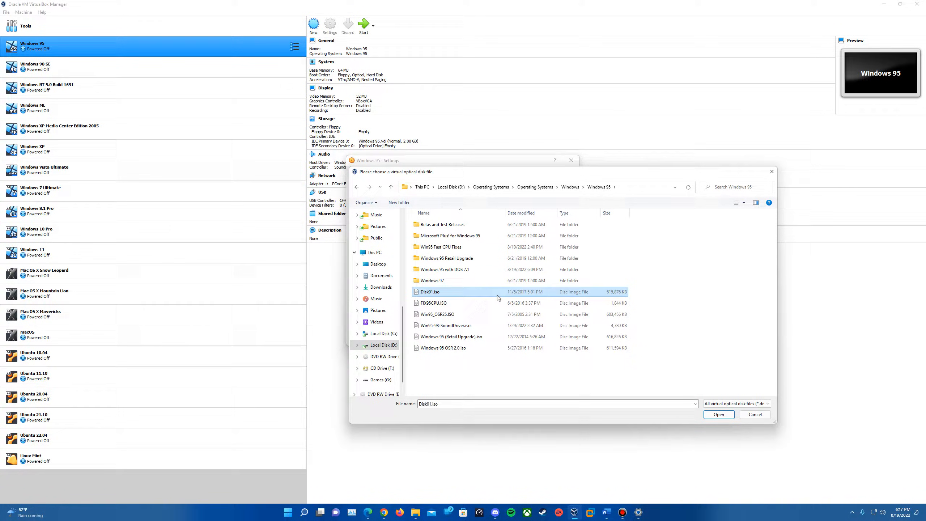
{"action": "double_click", "coordinate": [473, 296]}
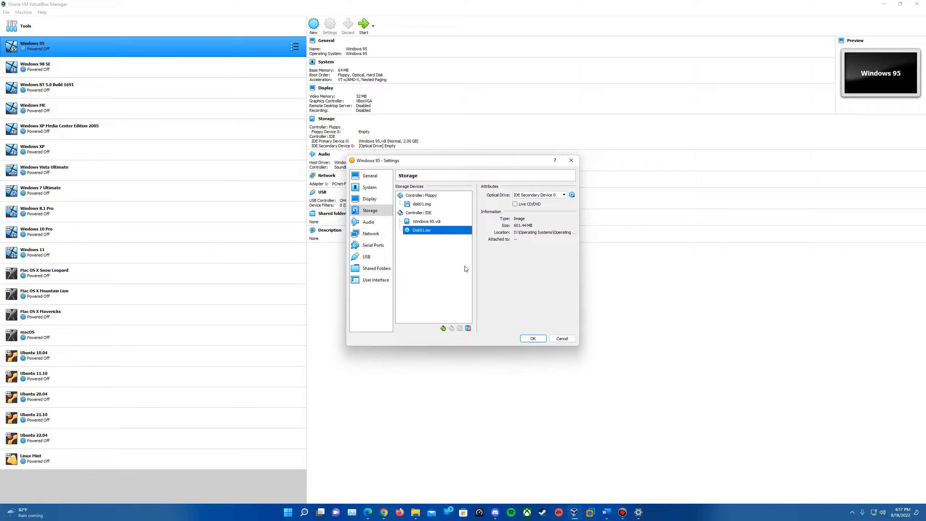
{"action": "left_click", "coordinate": [532, 338]}
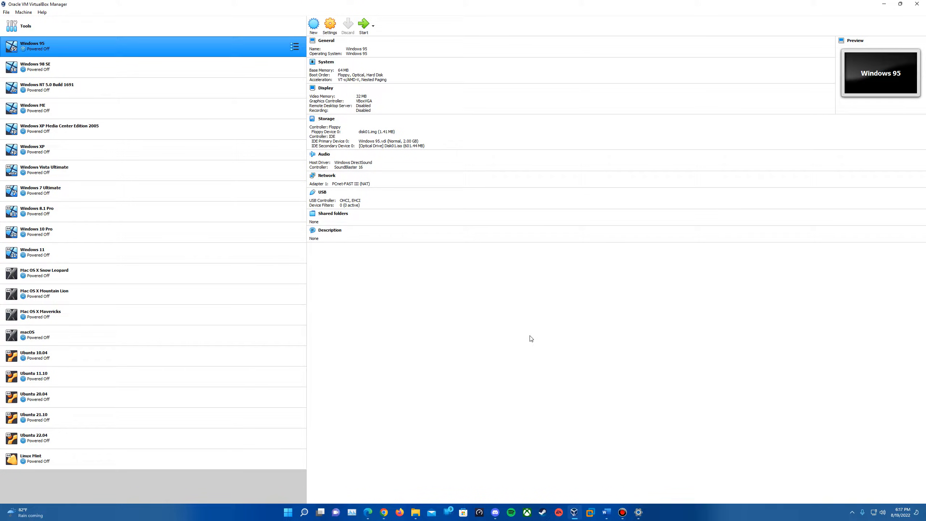
Start the Windows 95 machine in a maximized window and boot with the IDE CD-ROM driver option
{"action": "left_click", "coordinate": [364, 27]}
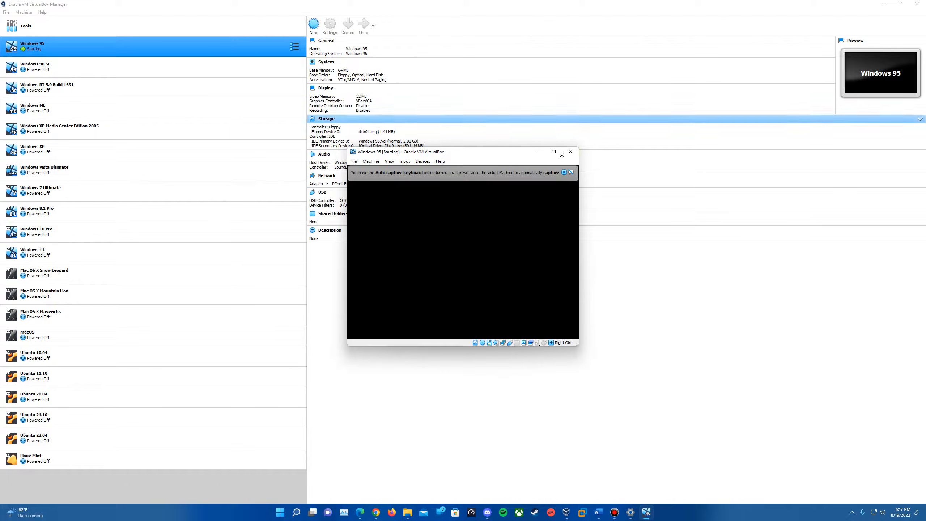
{"action": "left_click", "coordinate": [554, 152]}
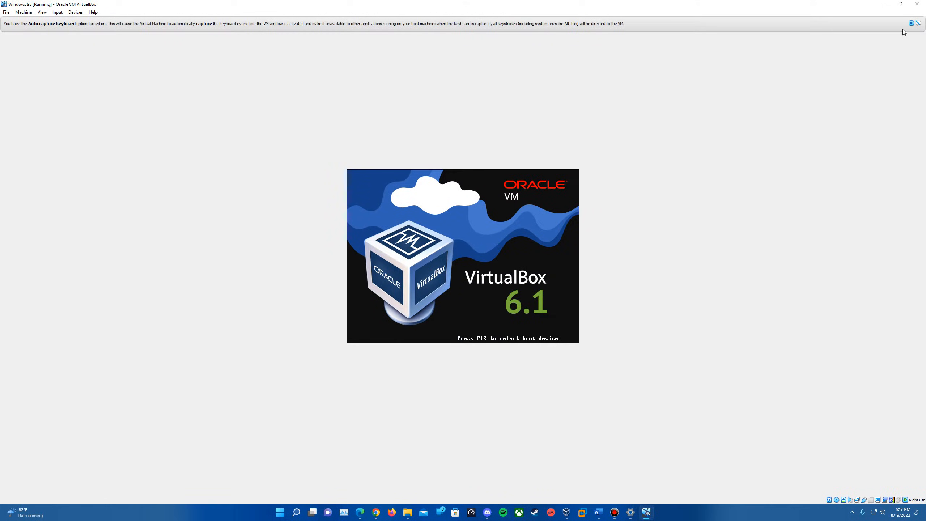
{"action": "left_click", "coordinate": [910, 24]}
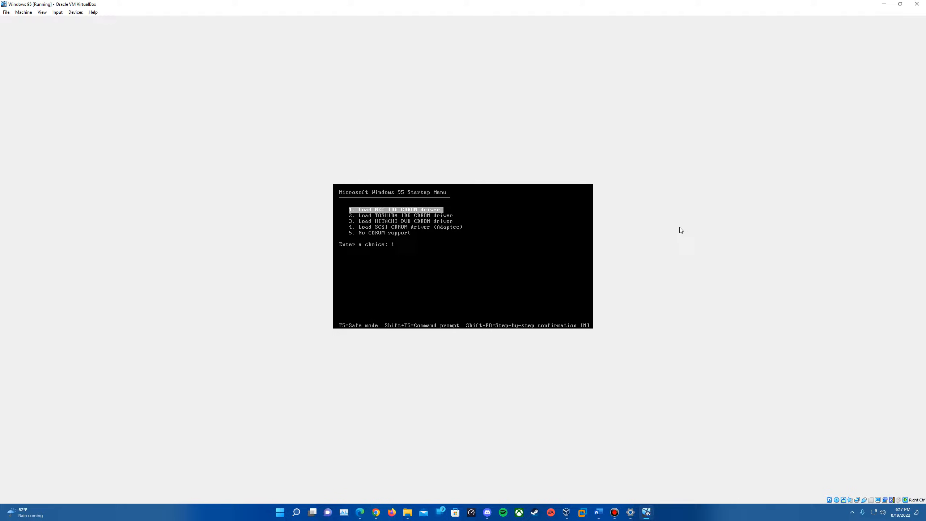
{"action": "key", "text": "Return"}
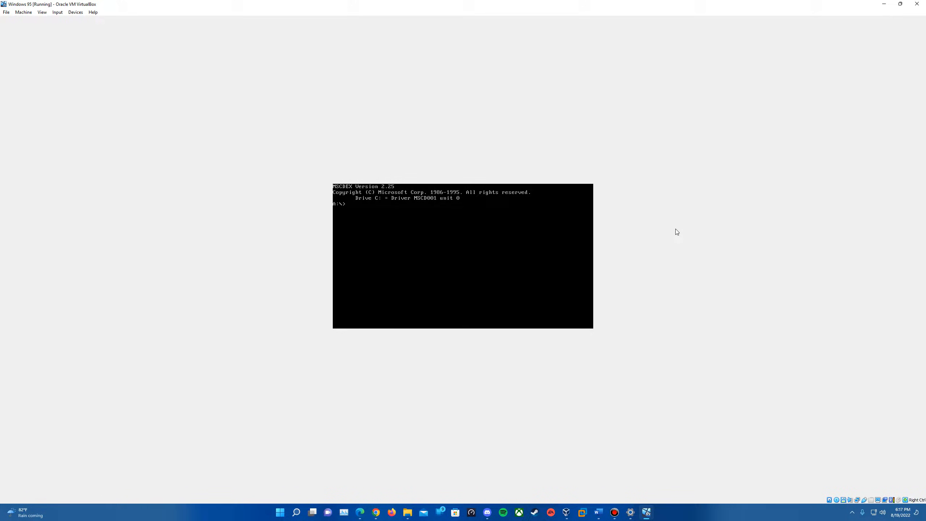
Run fdisk, enable large disk support, and create an active primary DOS partition using the maximum available size
{"action": "type", "text": "disk"}
{"action": "key", "text": "Return"}
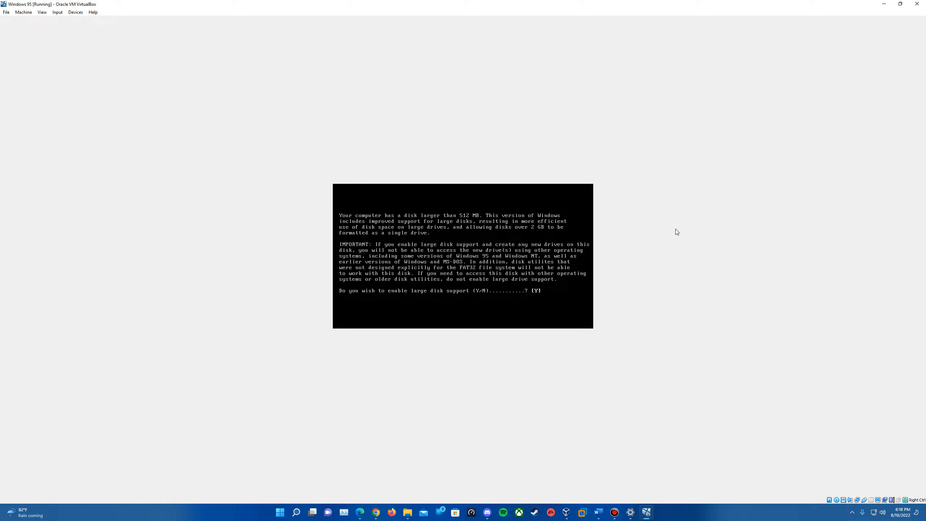
{"action": "key", "text": "Return"}
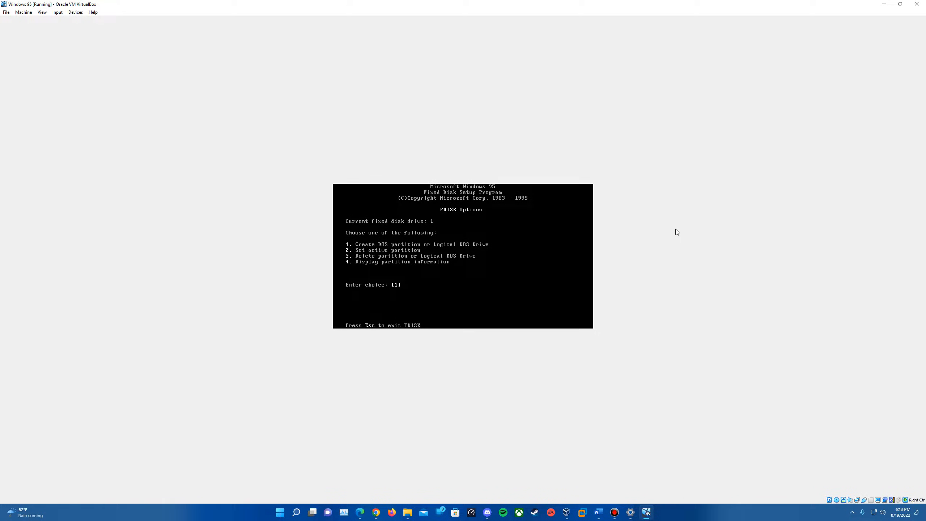
{"action": "key", "text": "Return"}
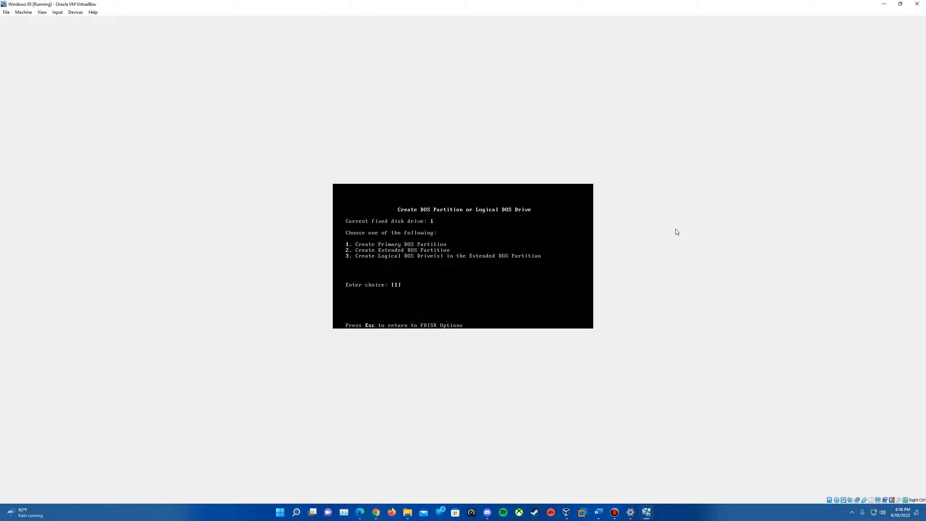
{"action": "key", "text": "Return"}
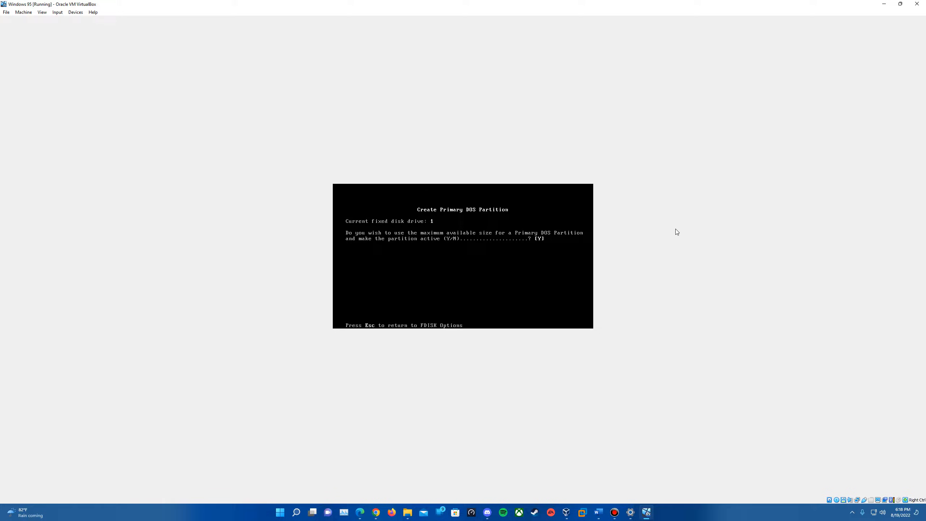
{"action": "key", "text": "Return"}
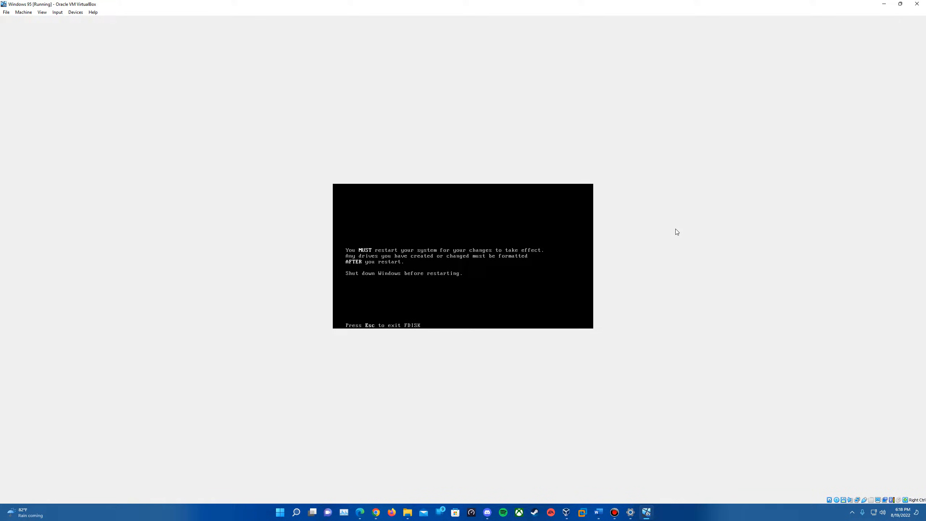
Reset the virtual machine and boot again with the IDE CD-ROM driver option
{"action": "left_click", "coordinate": [23, 12]}
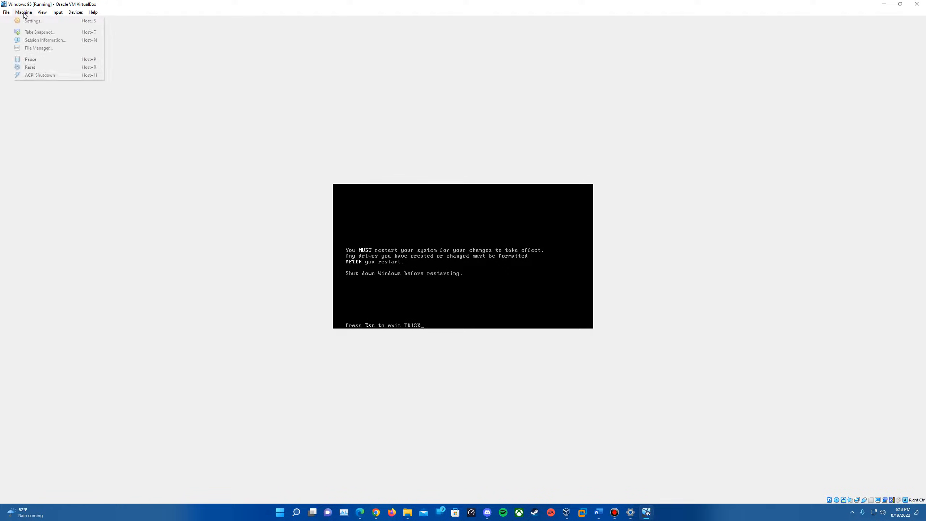
{"action": "left_click", "coordinate": [37, 69]}
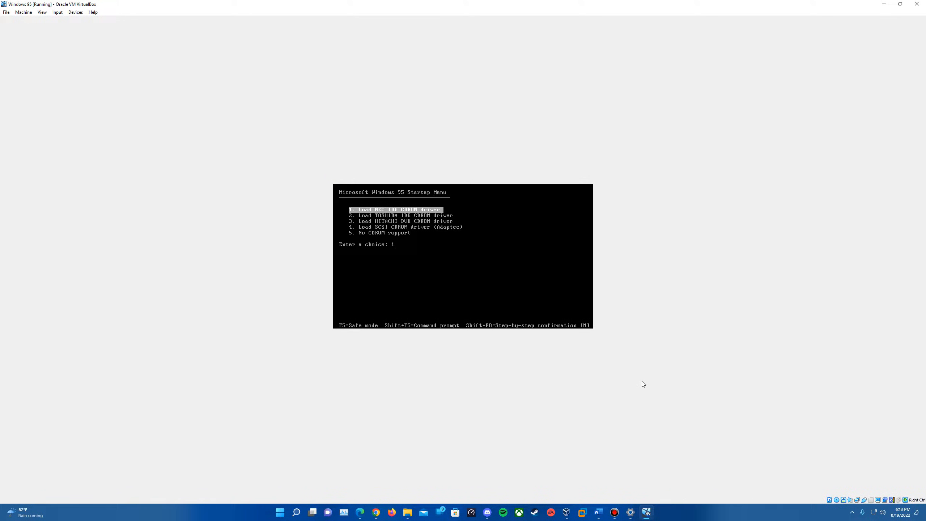
{"action": "key", "text": "Return"}
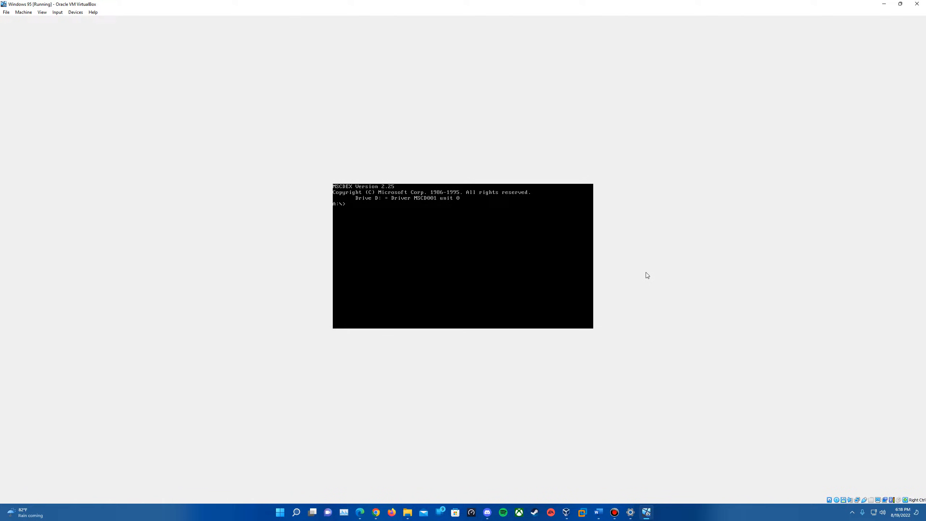
Format drive C: and leave the volume label empty
{"action": "type", "text": "rmat C:"}
{"action": "key", "text": "Return"}
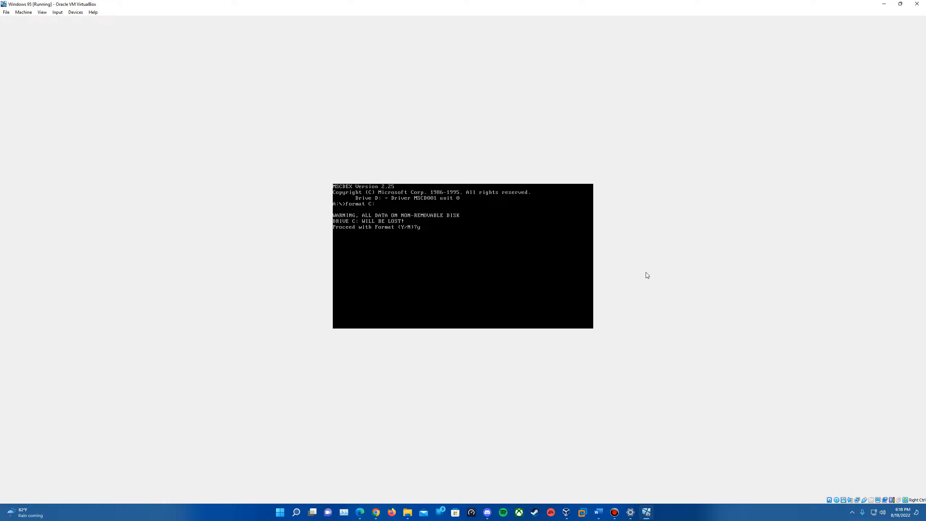
{"action": "type", "text": "y"}
{"action": "key", "text": "Return"}
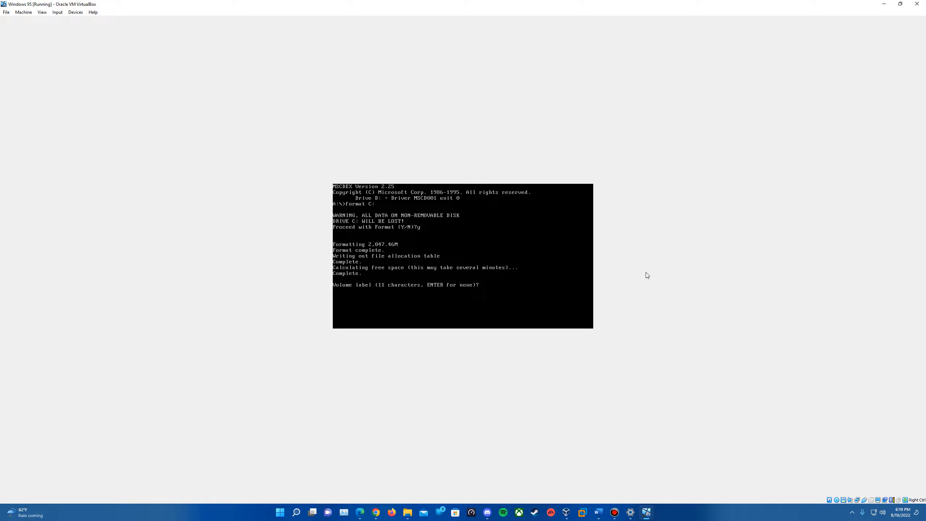
{"action": "key", "text": "Return"}
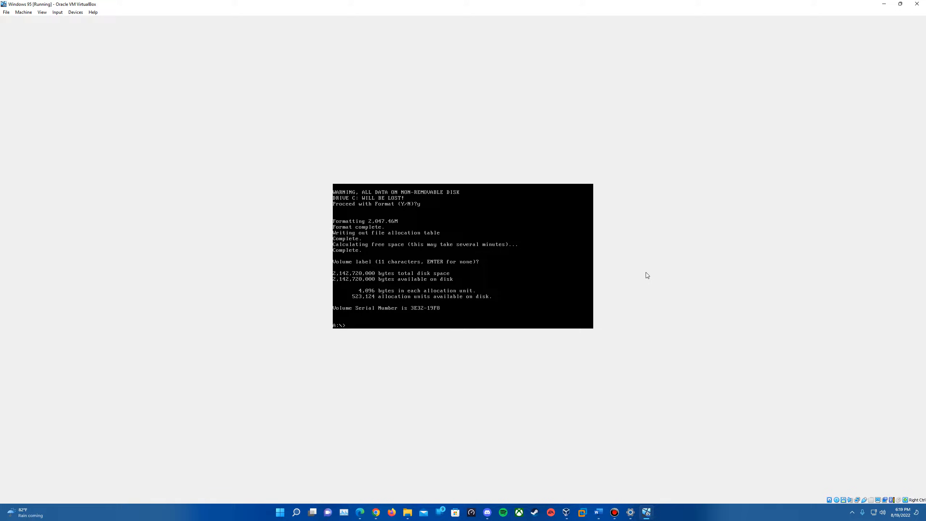
Switch to drive C: and create a WIN95 directory
{"action": "key", "text": "Return"}
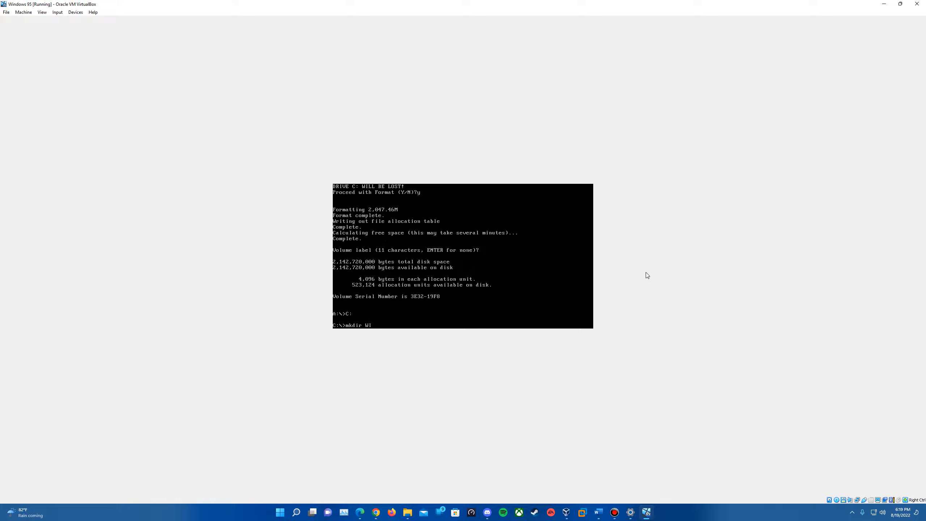
{"action": "type", "text": "5"}
{"action": "key", "text": "Return"}
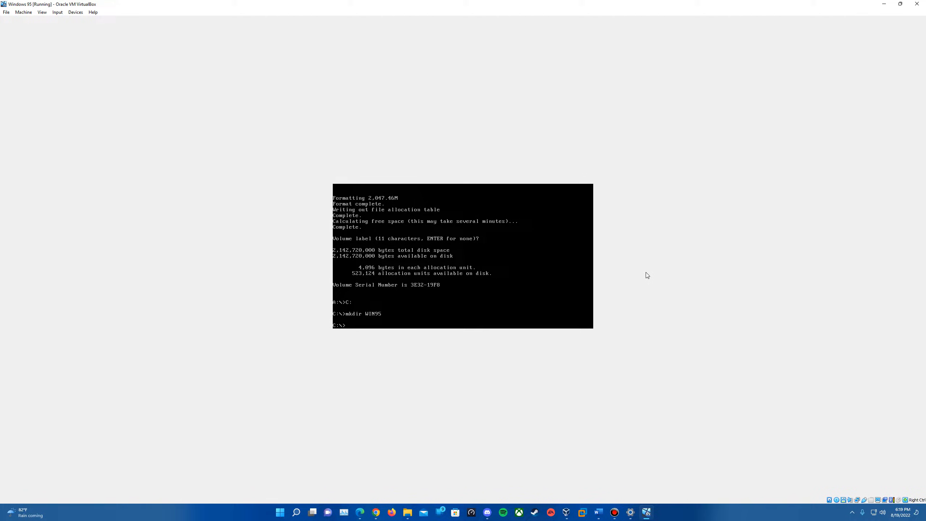
Change into the WIN95 directory and copy the Windows 95 setup files from drive D: into it
{"action": "type", "text": "cd WIN95"}
{"action": "key", "text": "Return"}
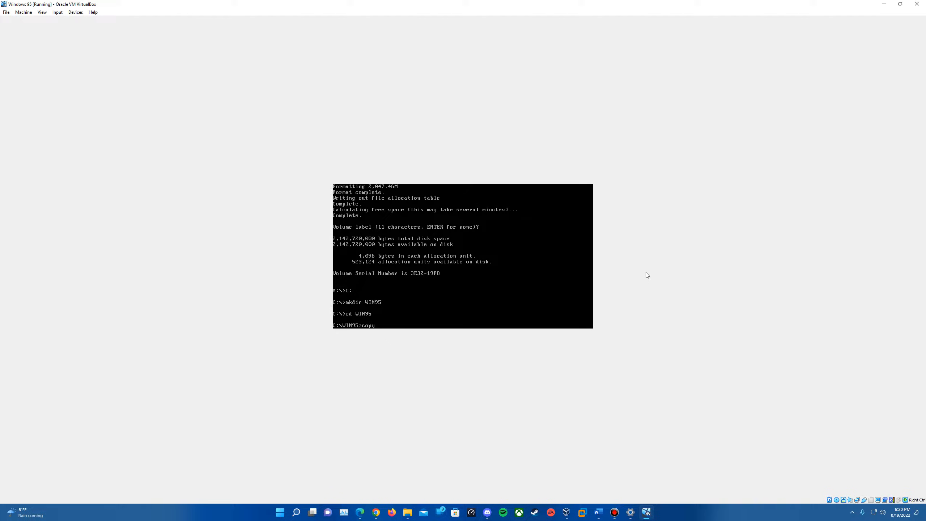
{"action": "type", "text": "D:\\WIN95"}
{"action": "mouse_move", "coordinate": [837, 502]}
{"action": "key", "text": "Return"}
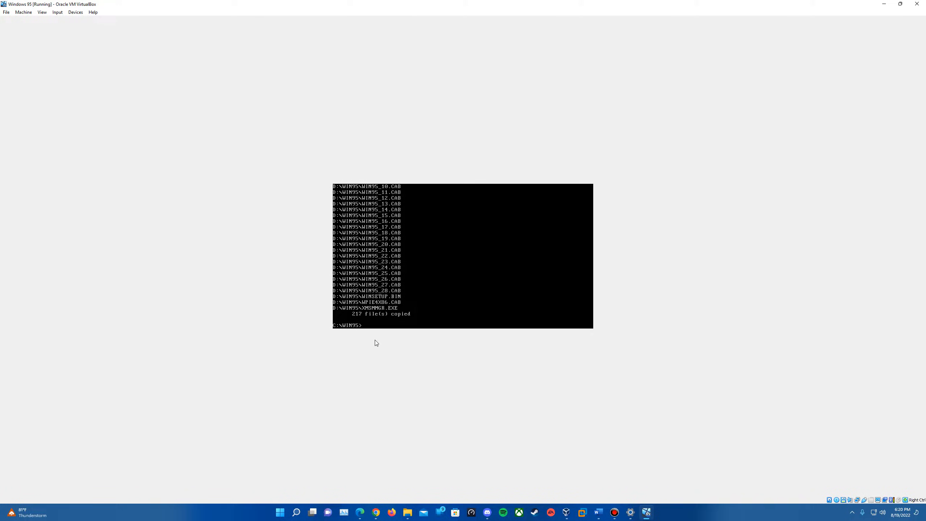
Remove the disk image from the virtual optical drive and launch setup from C:\WIN95
{"action": "left_click", "coordinate": [837, 500]}
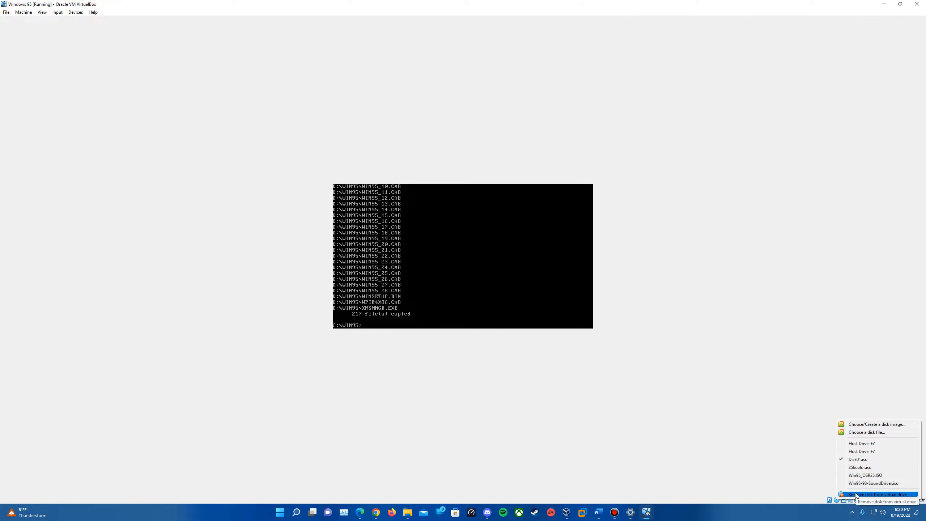
{"action": "left_click", "coordinate": [856, 494]}
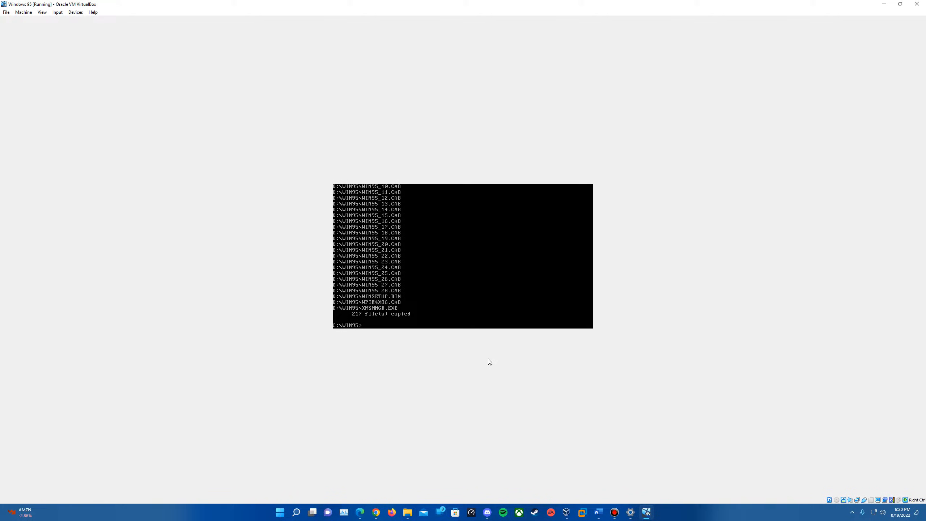
{"action": "type", "text": "setup"}
{"action": "key", "text": "Return"}
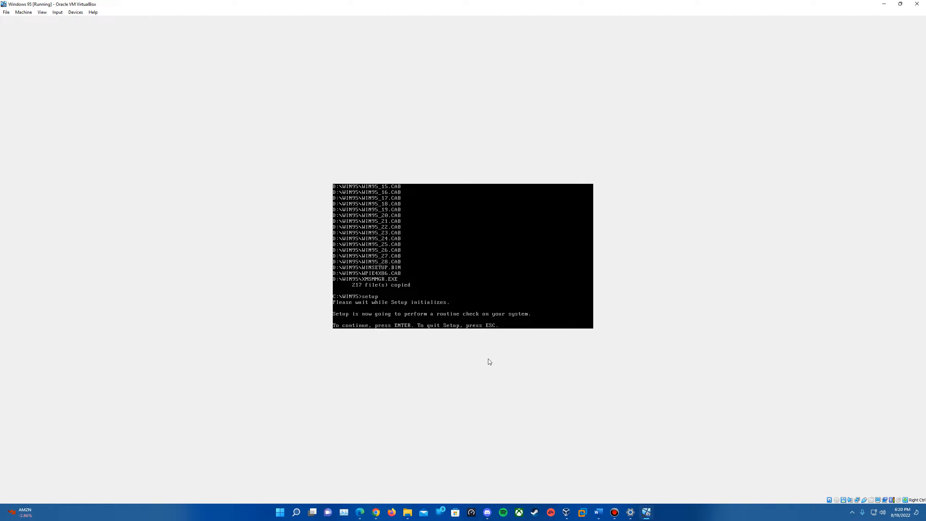
{"action": "key", "text": "Return"}
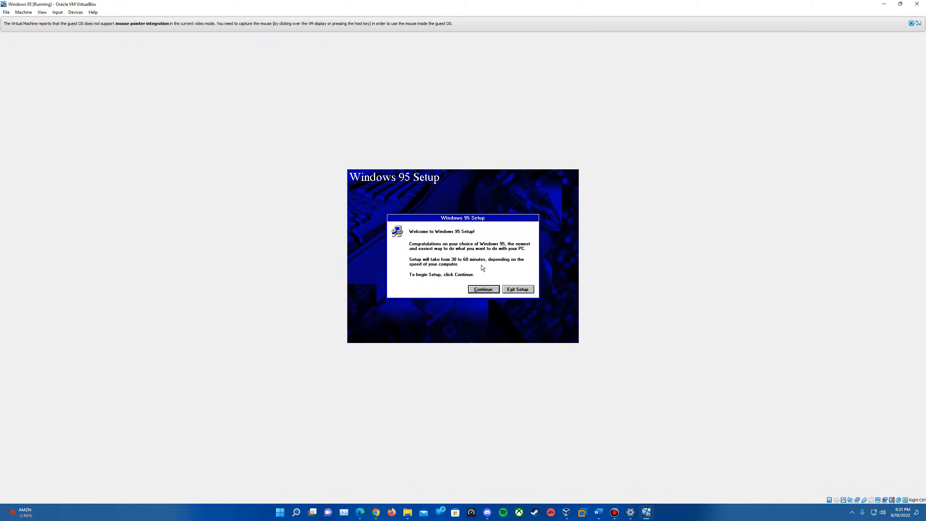
Continue past the Windows 95 Setup welcome and accept the license agreement
{"action": "left_click", "coordinate": [484, 294]}
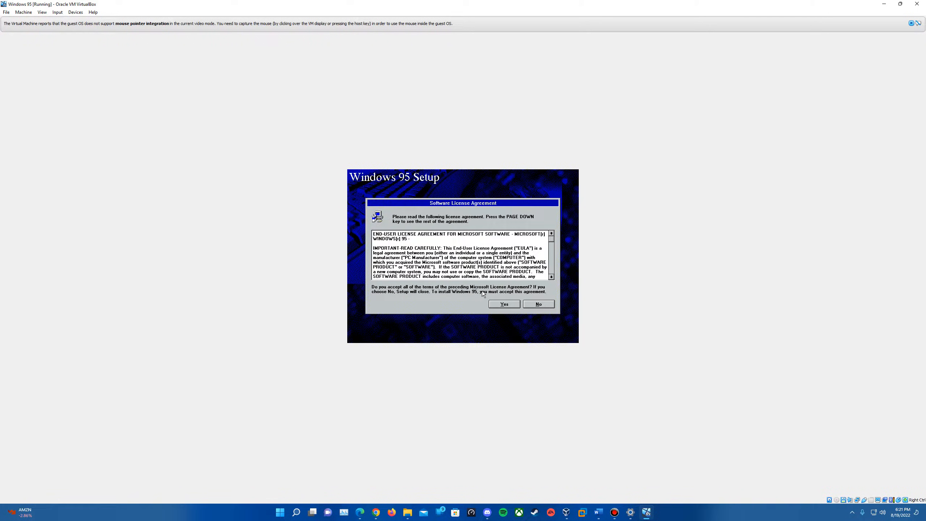
{"action": "left_click", "coordinate": [508, 304]}
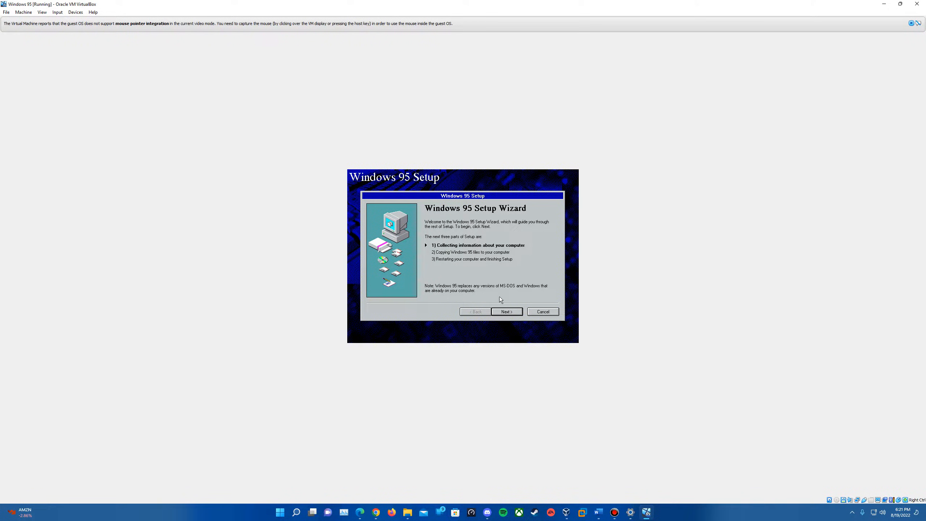
Advance the setup wizard keeping the C:\WINDOWS install directory and the Typical setup option
{"action": "left_click", "coordinate": [516, 312]}
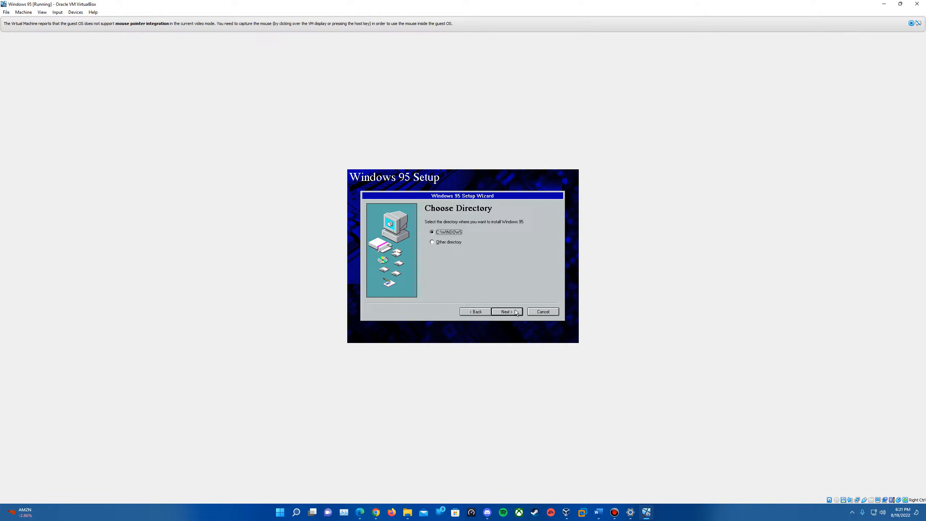
{"action": "left_click", "coordinate": [517, 311]}
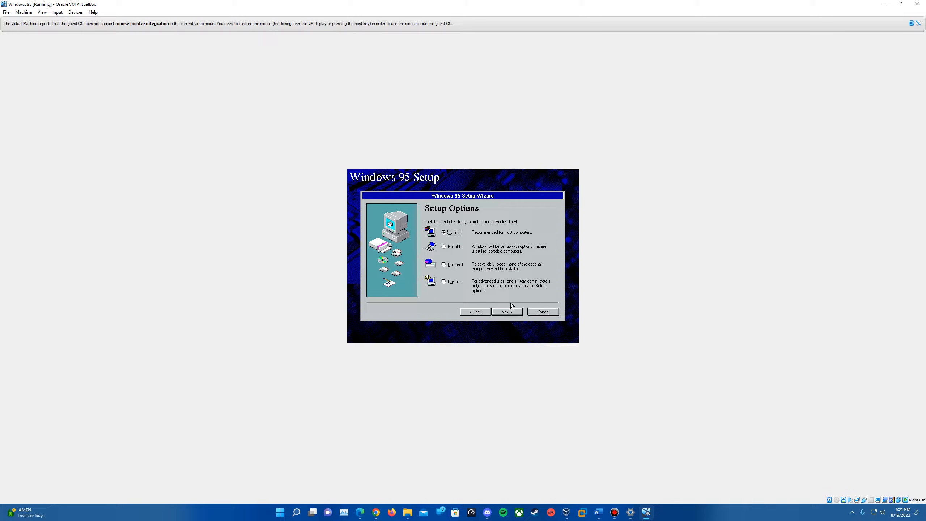
{"action": "left_click", "coordinate": [511, 311]}
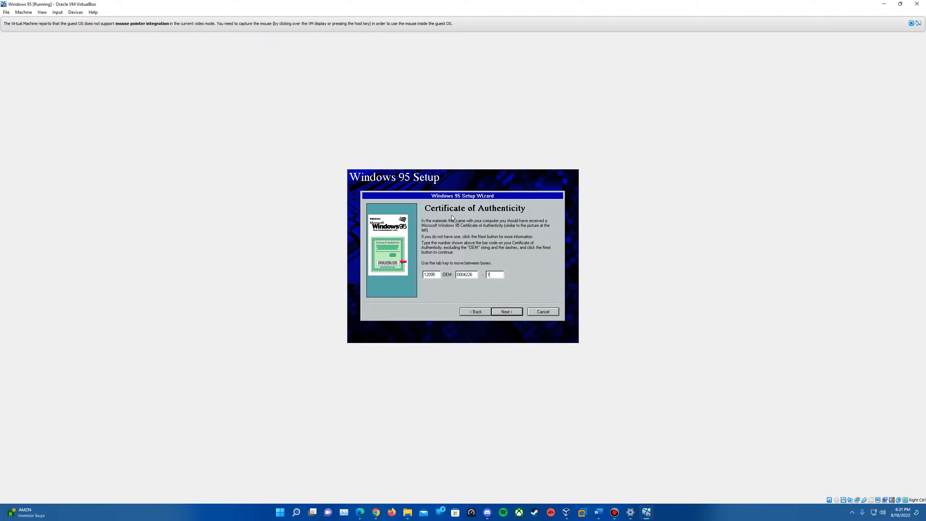
Complete the Certificate of Authenticity product key and continue
{"action": "type", "text": "33"}
{"action": "left_click", "coordinate": [506, 311]}
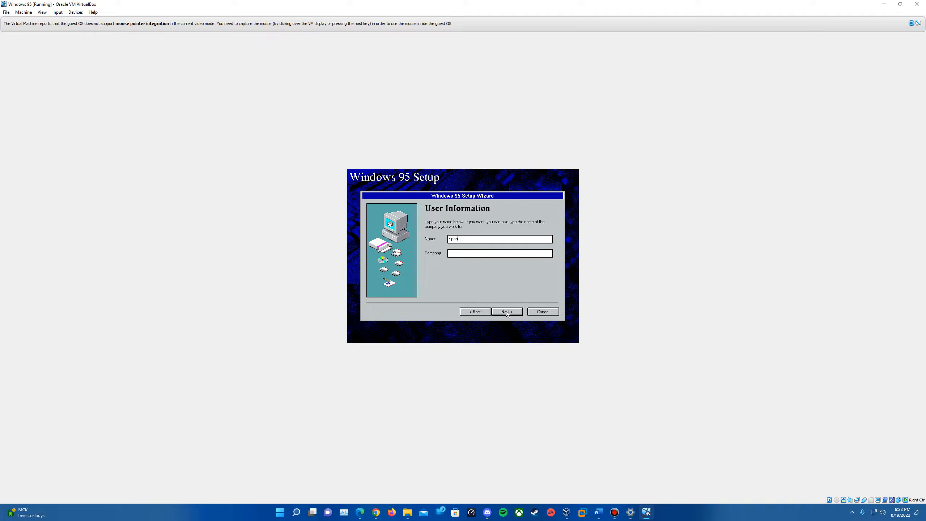
Enter the user's name and have setup check for Network Adapter and Sound, MIDI, or Video Capture Card
{"action": "type", "text": "EverythingEpan"}
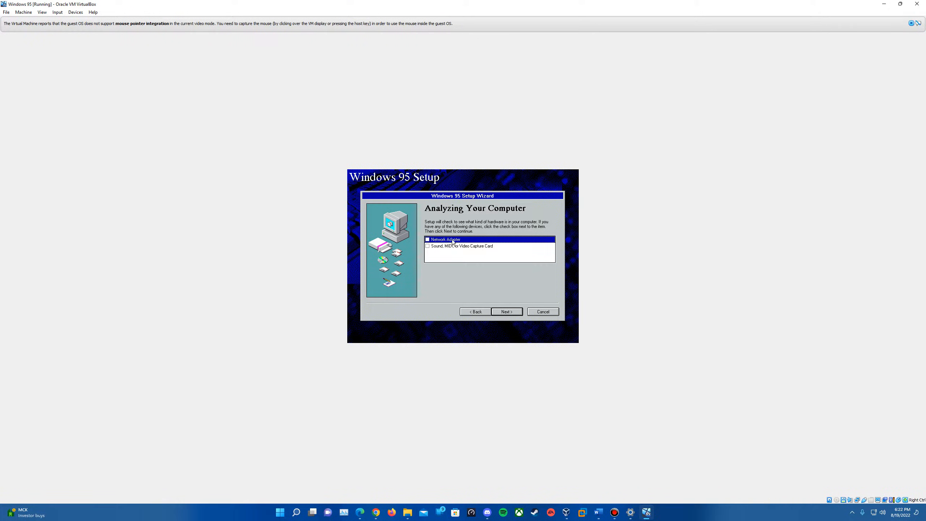
{"action": "left_click", "coordinate": [428, 246]}
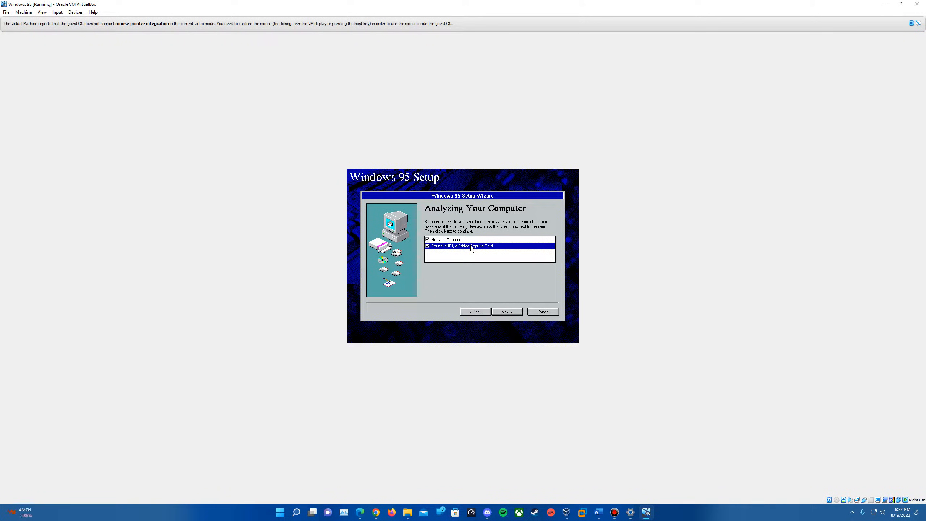
{"action": "left_click", "coordinate": [503, 311]}
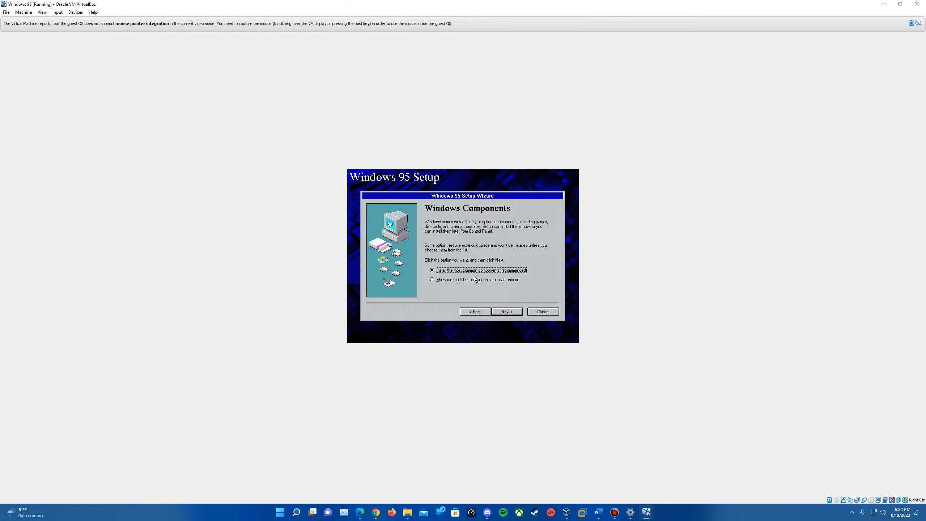
Keep the most common components and choose not to create a startup disk
{"action": "left_click", "coordinate": [509, 312]}
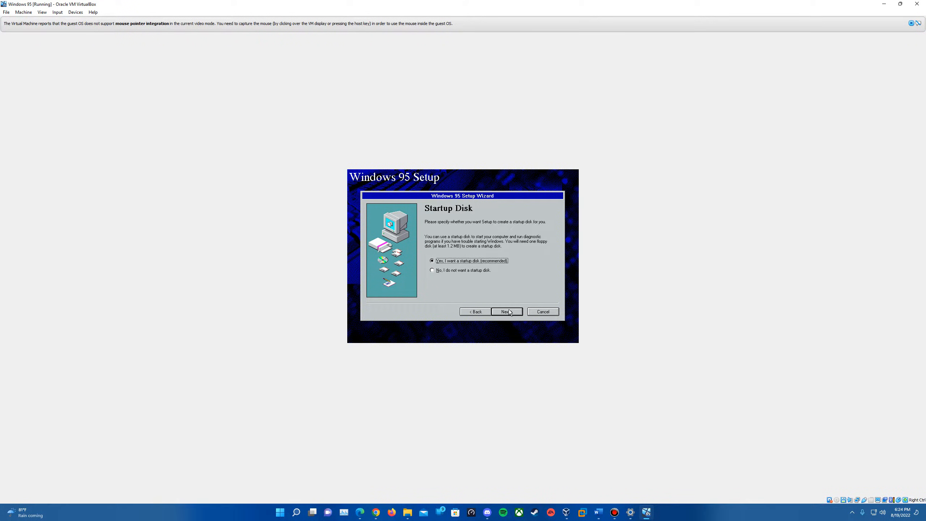
{"action": "left_click", "coordinate": [448, 270]}
{"action": "left_click", "coordinate": [502, 311]}
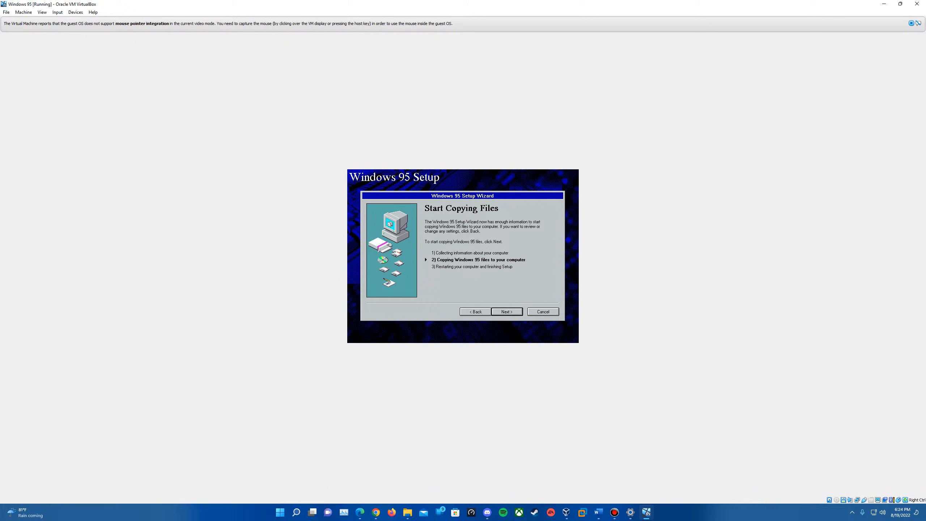
Start copying the Windows 95 files and finish the setup wizard
{"action": "left_click", "coordinate": [506, 312]}
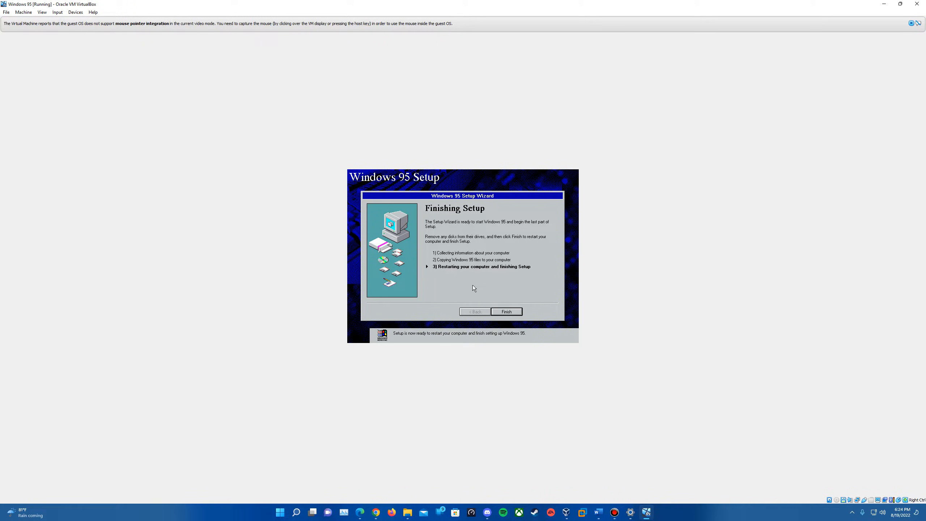
{"action": "left_click", "coordinate": [509, 313]}
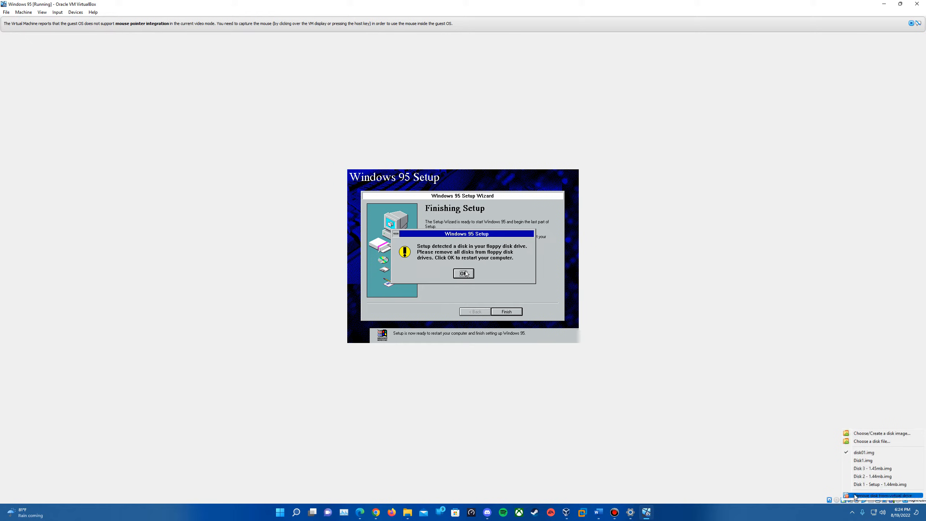
Remove the disk image from the virtual floppy drive
{"action": "left_click", "coordinate": [855, 498]}
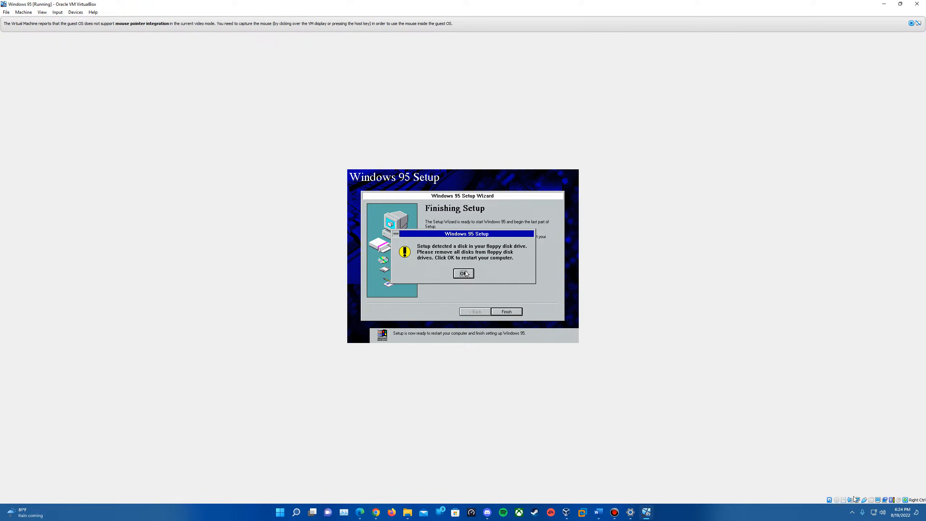
{"action": "left_click", "coordinate": [844, 501]}
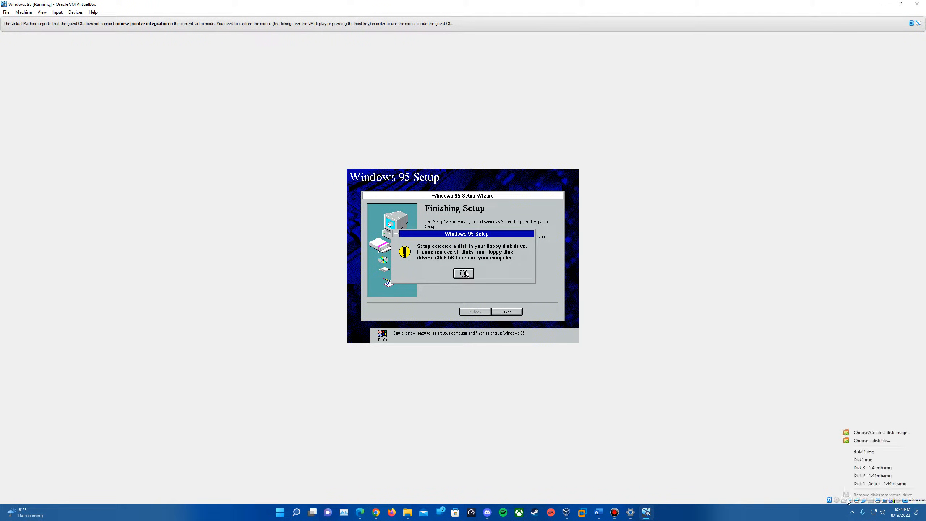
{"action": "left_click", "coordinate": [871, 468]}
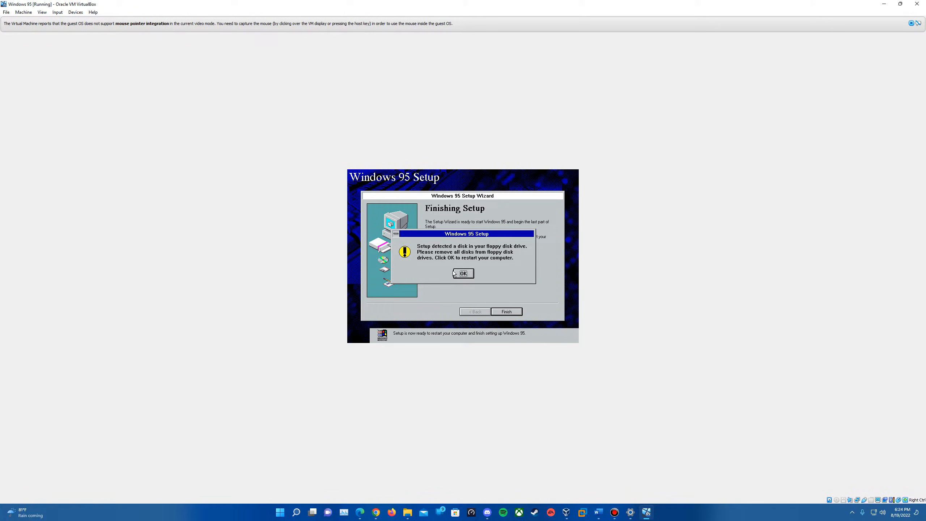
Confirm the restart and load FIX95CPU.ISO into the virtual optical drive
{"action": "left_click", "coordinate": [463, 273]}
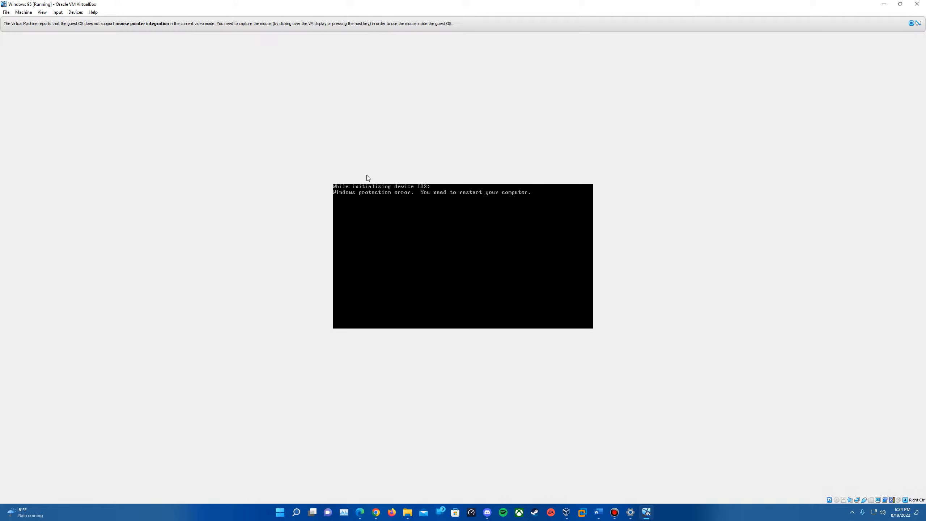
{"action": "left_click", "coordinate": [835, 499]}
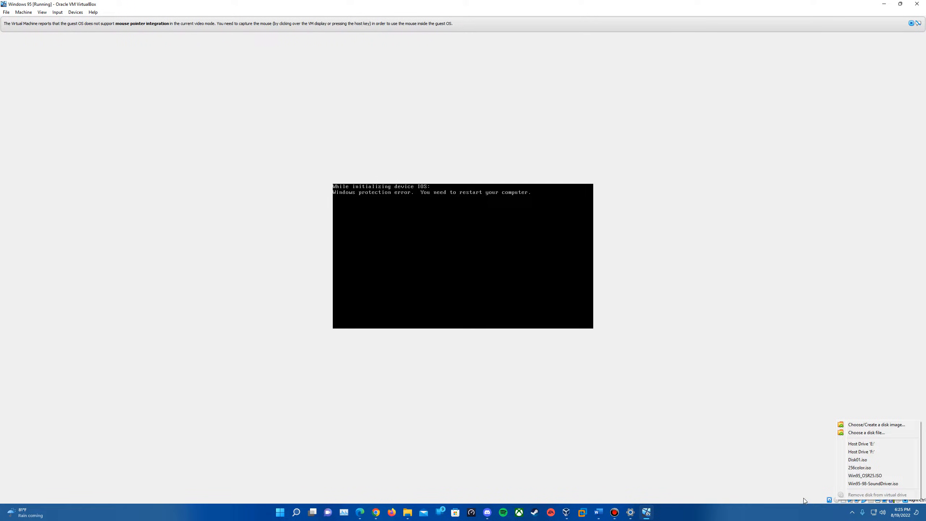
{"action": "left_click", "coordinate": [863, 432]}
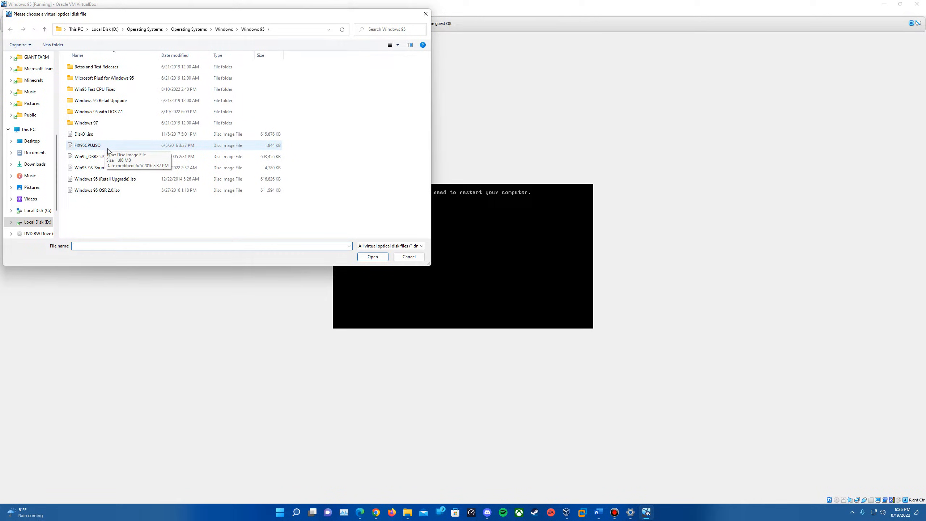
{"action": "double_click", "coordinate": [117, 148]}
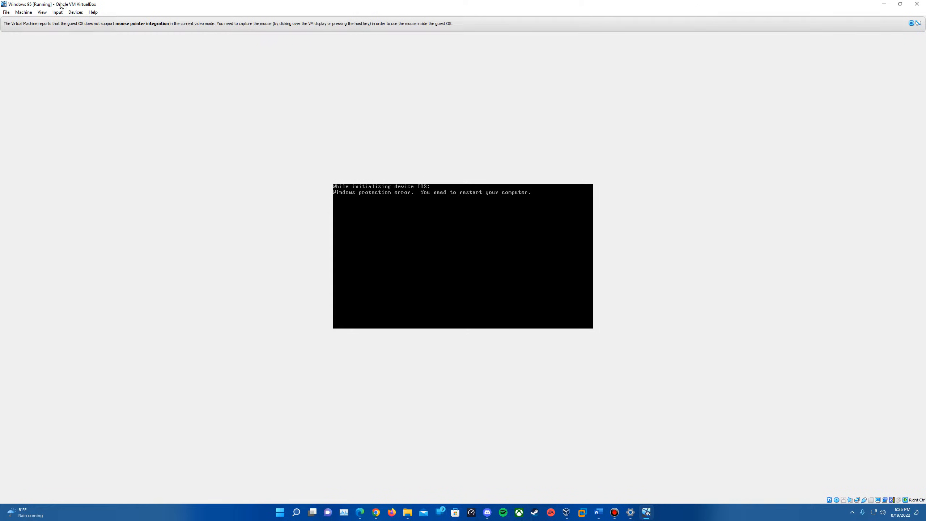
Reset the virtual machine and dismiss the mouse integration notice
{"action": "left_click", "coordinate": [22, 13]}
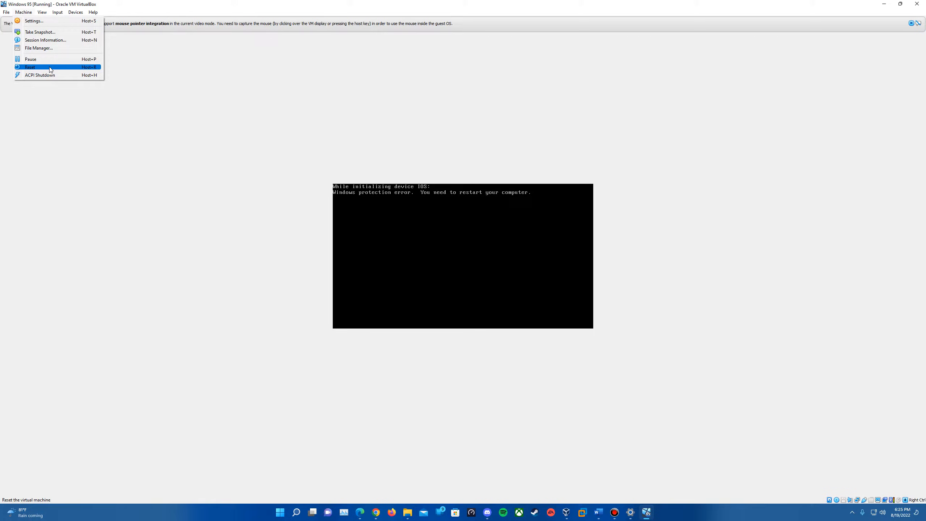
{"action": "left_click", "coordinate": [50, 67]}
{"action": "left_click", "coordinate": [911, 23]}
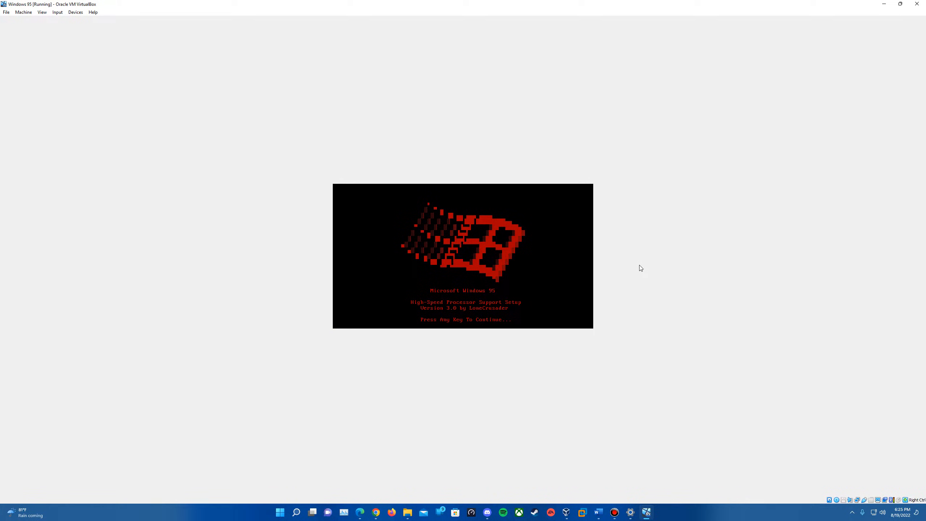
Run the FIX95CPU installer, declining to view the README file
{"action": "key", "text": "Return"}
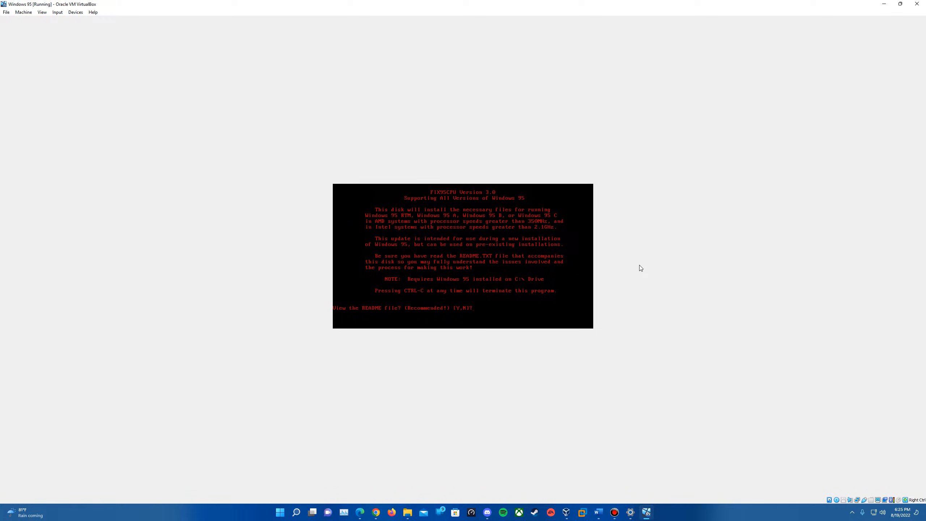
{"action": "type", "text": "N"}
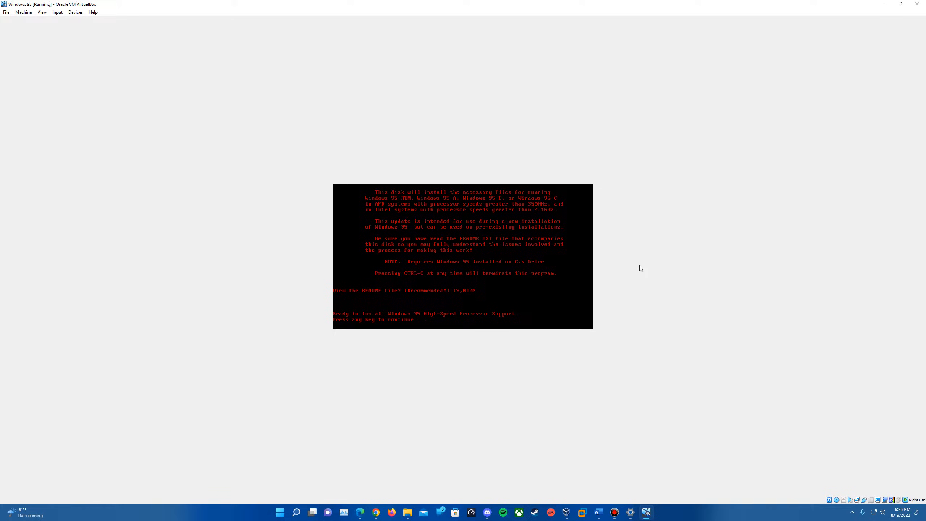
{"action": "key", "text": "Return"}
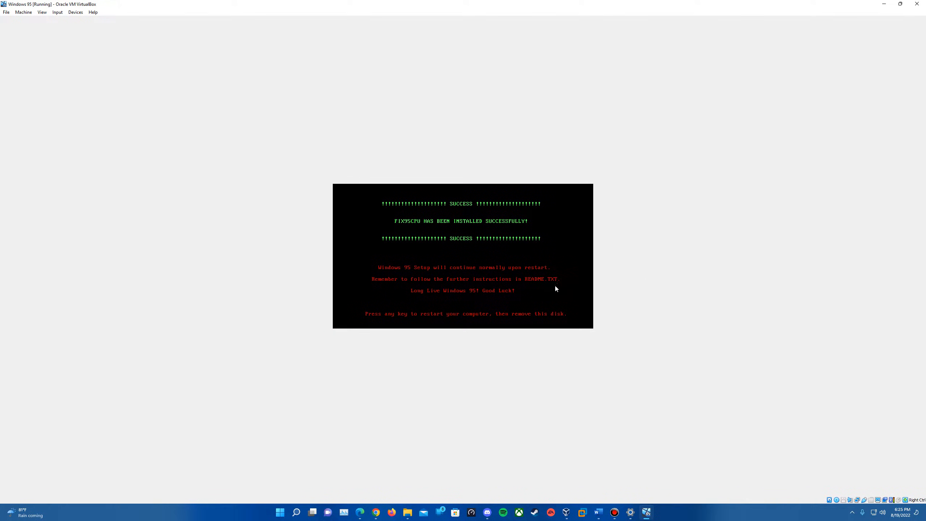
Remove the disk from the virtual optical drive and reset the virtual machine
{"action": "left_click", "coordinate": [836, 499]}
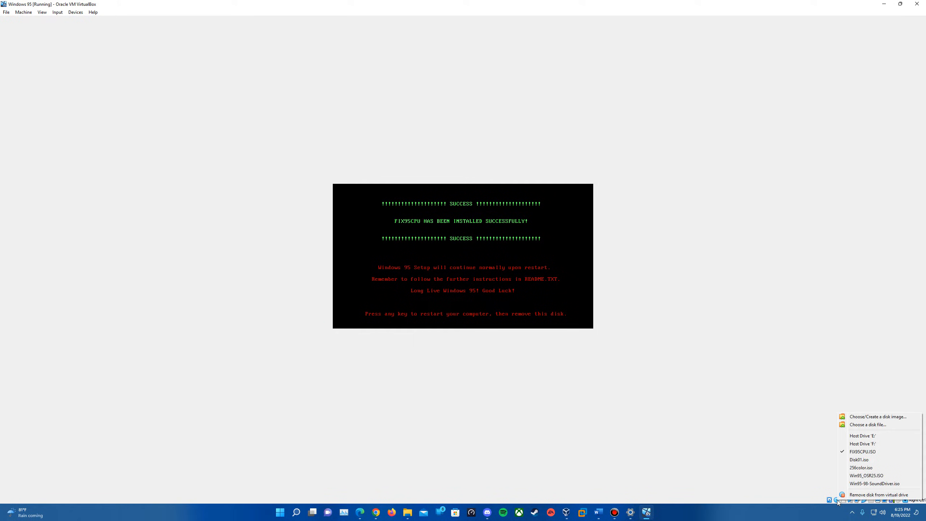
{"action": "left_click", "coordinate": [881, 494]}
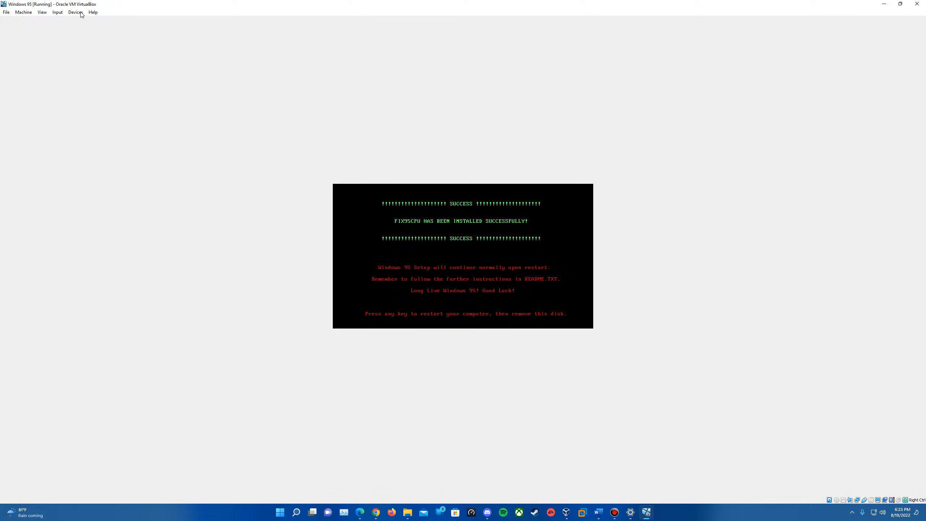
{"action": "left_click", "coordinate": [24, 12]}
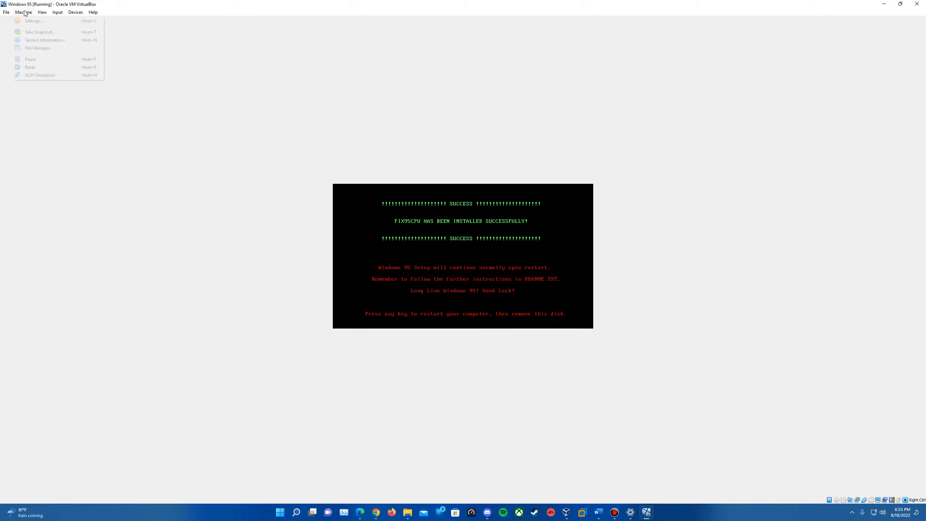
{"action": "left_click", "coordinate": [43, 67]}
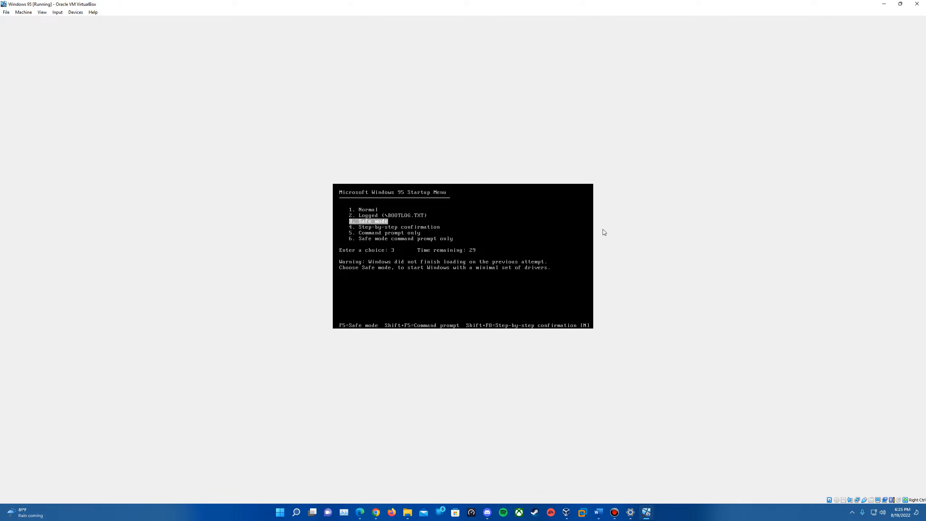
Choose Normal from the Windows 95 Startup Menu
{"action": "key", "text": "Up"}
{"action": "key", "text": "Up"}
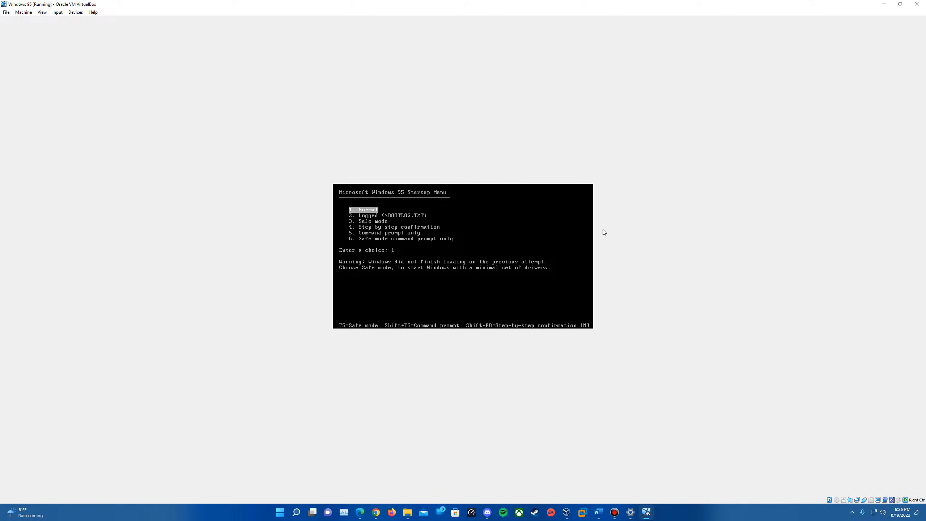
{"action": "key", "text": "Return"}
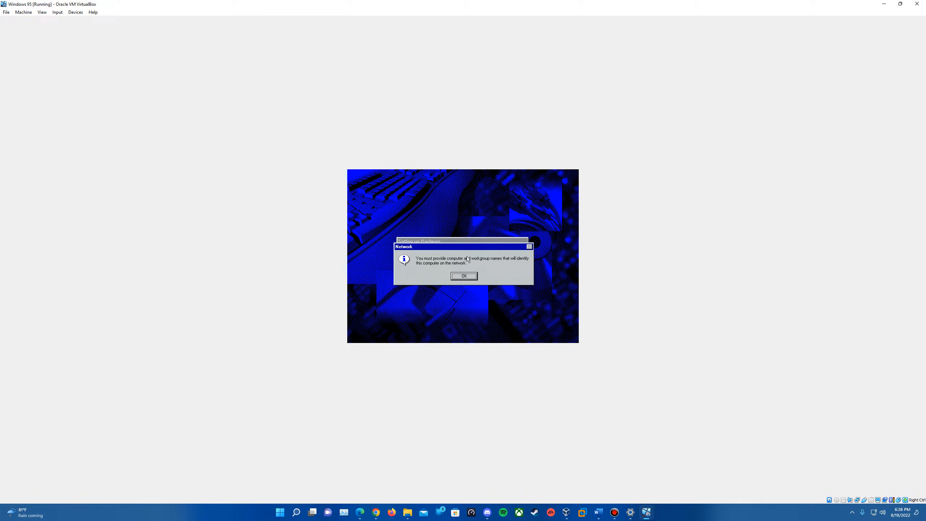
Enter computer name Windows9 and workgroup WORKGROUP, then keep the existing ndis.vxd file in the version conflict
{"action": "left_click", "coordinate": [464, 276]}
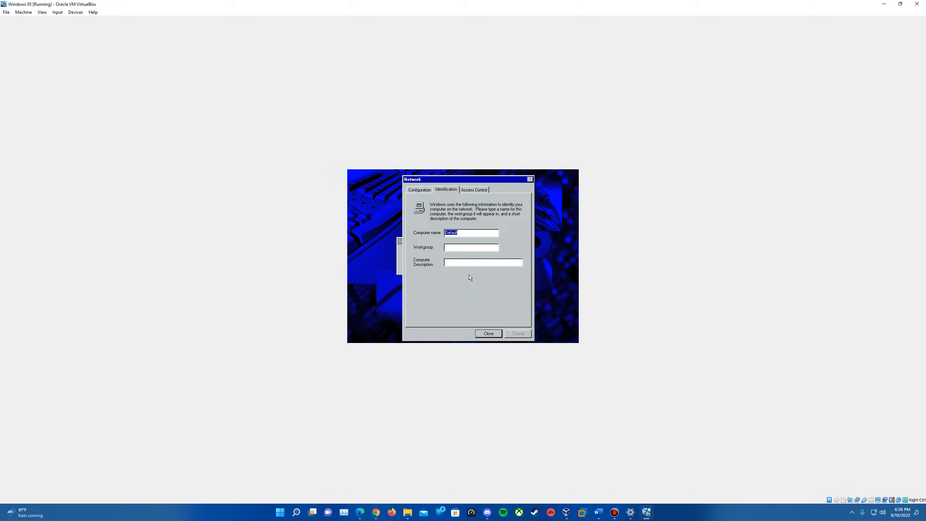
{"action": "type", "text": "Windows9"}
{"action": "type", "text": "WORKGOU"}
{"action": "type", "text": "OUP"}
{"action": "left_click", "coordinate": [489, 333]}
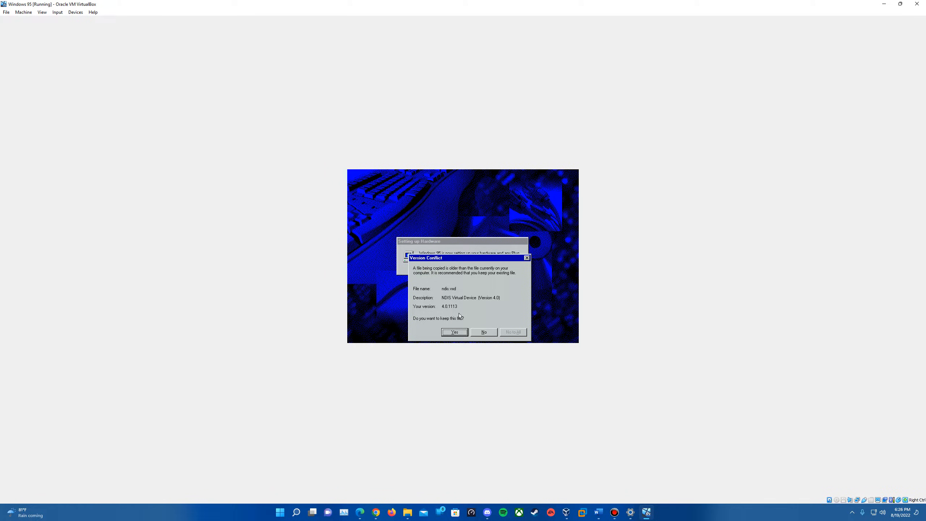
{"action": "left_click", "coordinate": [459, 331]}
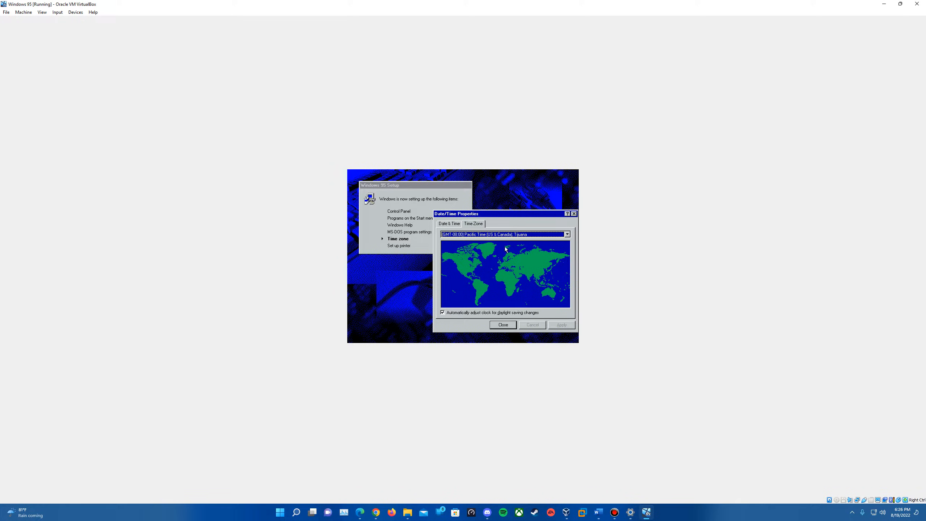
Pick a time zone from the list, apply it and close Date/Time Properties
{"action": "left_click", "coordinate": [508, 235]}
{"action": "left_click", "coordinate": [499, 256]}
{"action": "left_click", "coordinate": [562, 323]}
{"action": "left_click", "coordinate": [512, 324]}
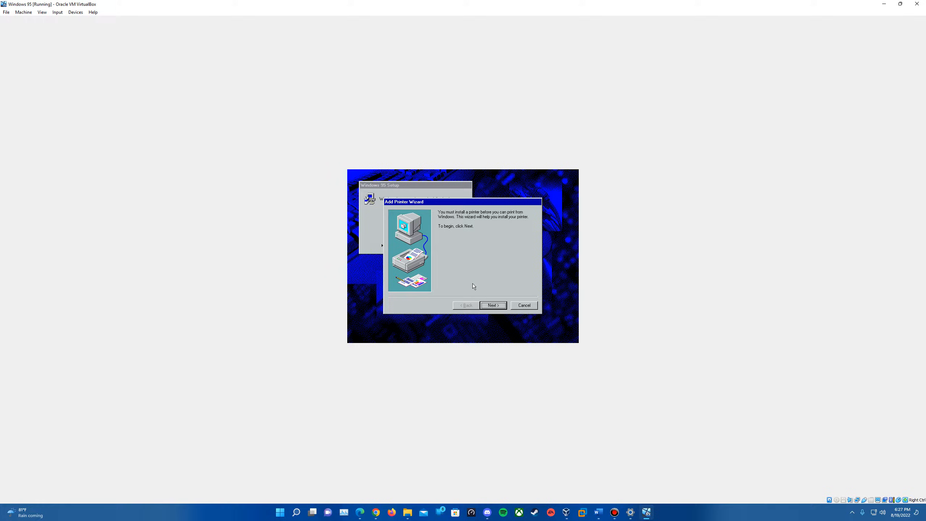
Cancel the Add Printer Wizard and restart the computer to finish setup
{"action": "left_click", "coordinate": [529, 305]}
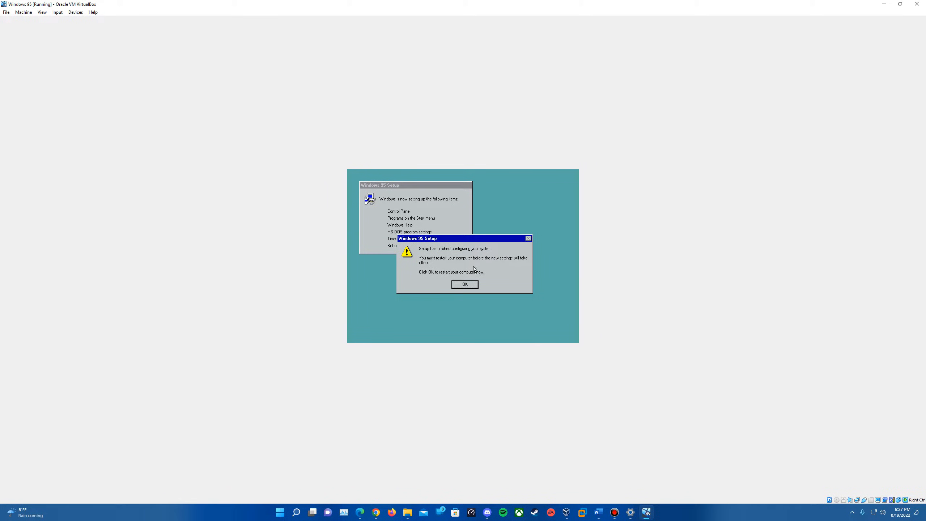
{"action": "left_click", "coordinate": [465, 284]}
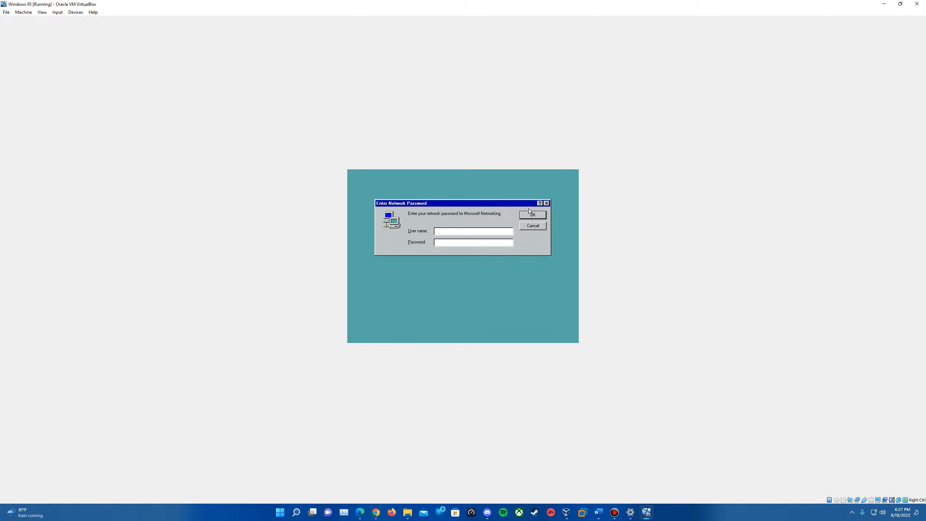
Log on without a network password and accept an empty Windows password
{"action": "left_click", "coordinate": [530, 214]}
{"action": "key", "text": "Return"}
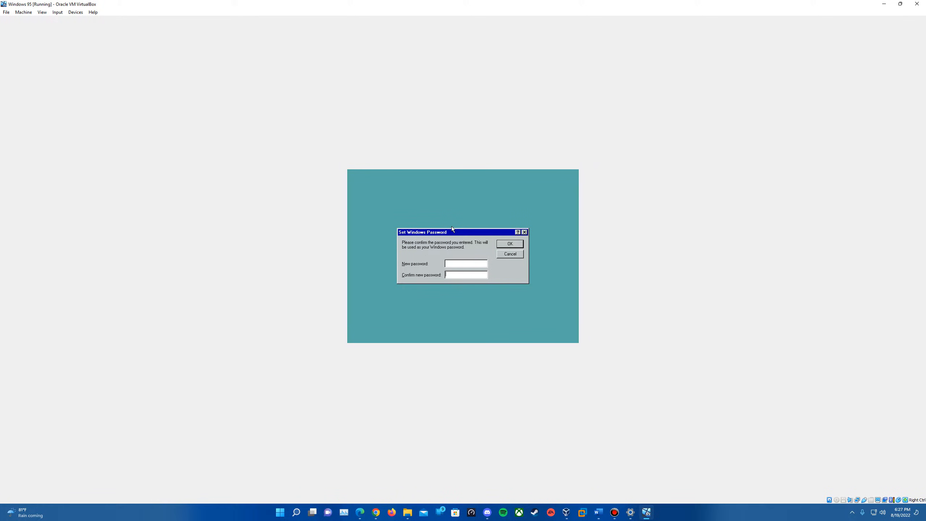
{"action": "key", "text": "Return"}
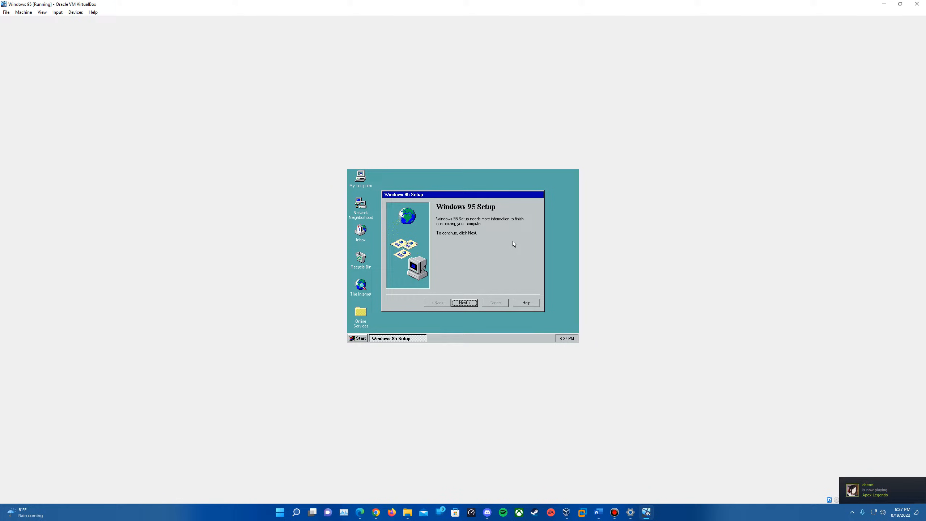
Continue the setup wizard and accept United States as the Active Channel region
{"action": "left_click", "coordinate": [469, 304]}
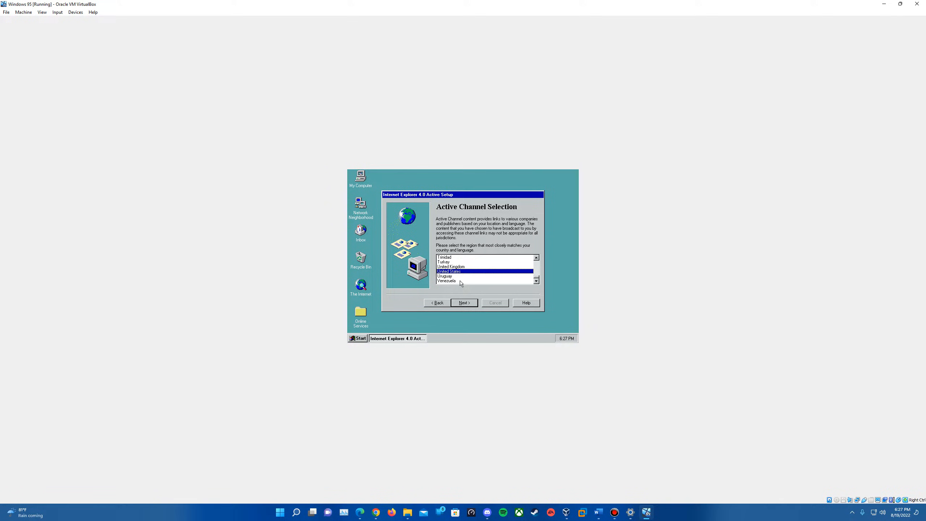
{"action": "left_click", "coordinate": [464, 303]}
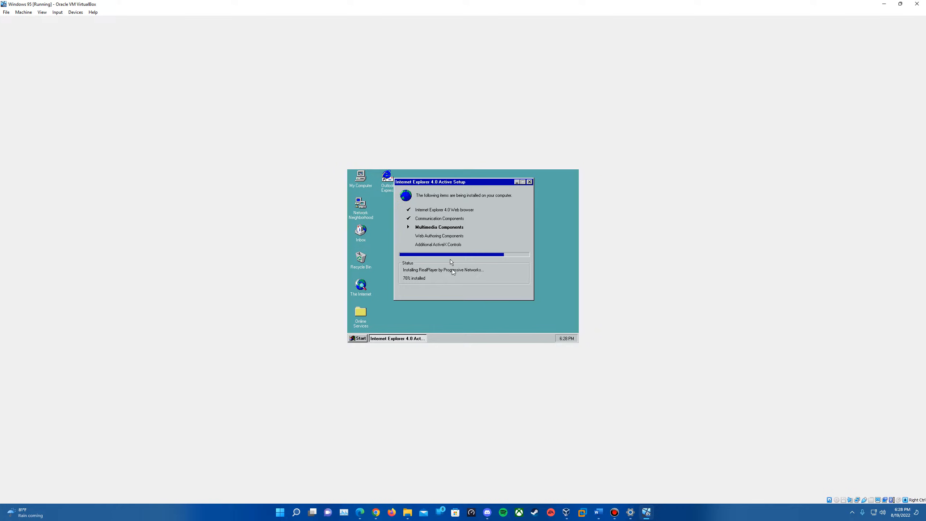
Restart Windows from the Start menu's Shut Down dialog
{"action": "left_click", "coordinate": [360, 339]}
{"action": "left_click", "coordinate": [387, 327]}
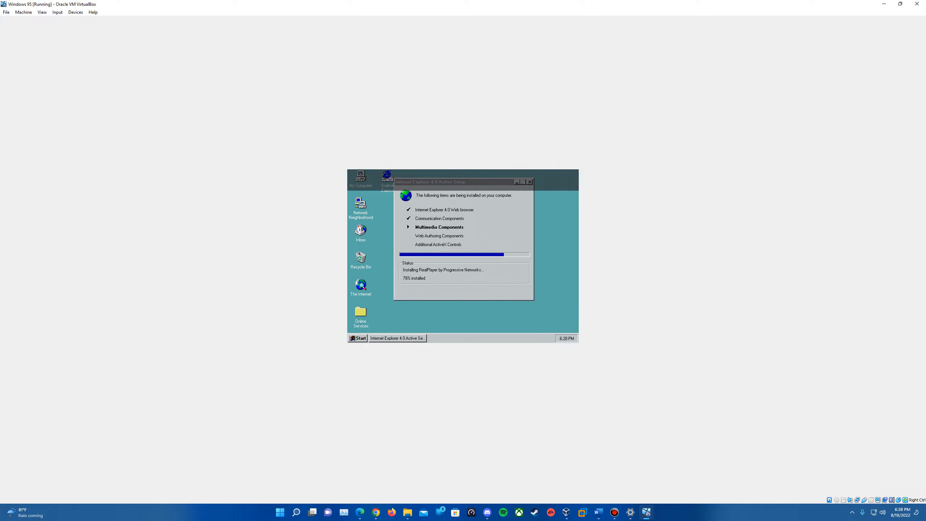
{"action": "key", "text": "Down"}
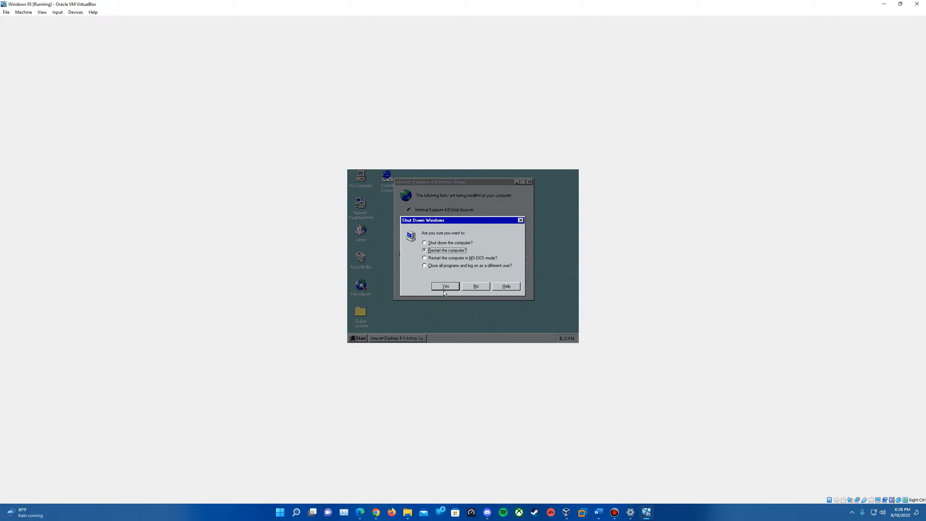
{"action": "left_click", "coordinate": [445, 286]}
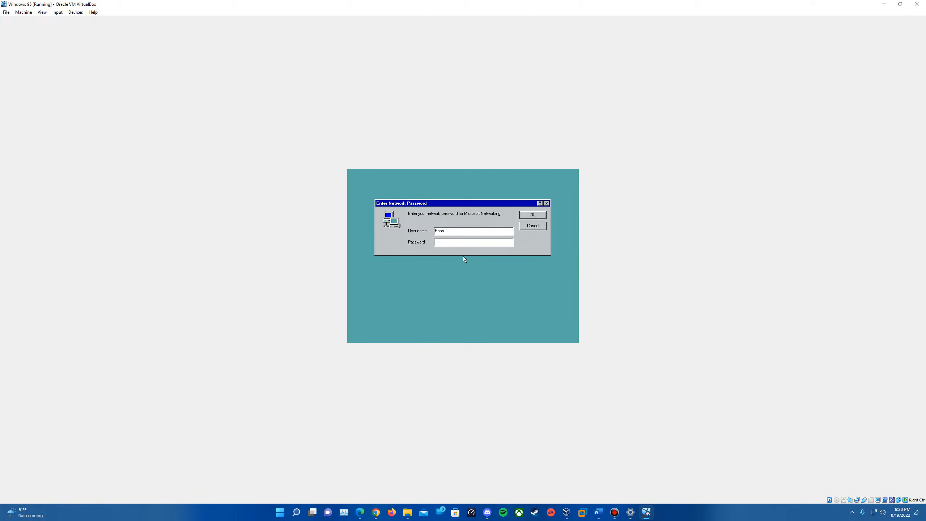
Log on to Windows and close the Active Channel bar
{"action": "left_click", "coordinate": [531, 215]}
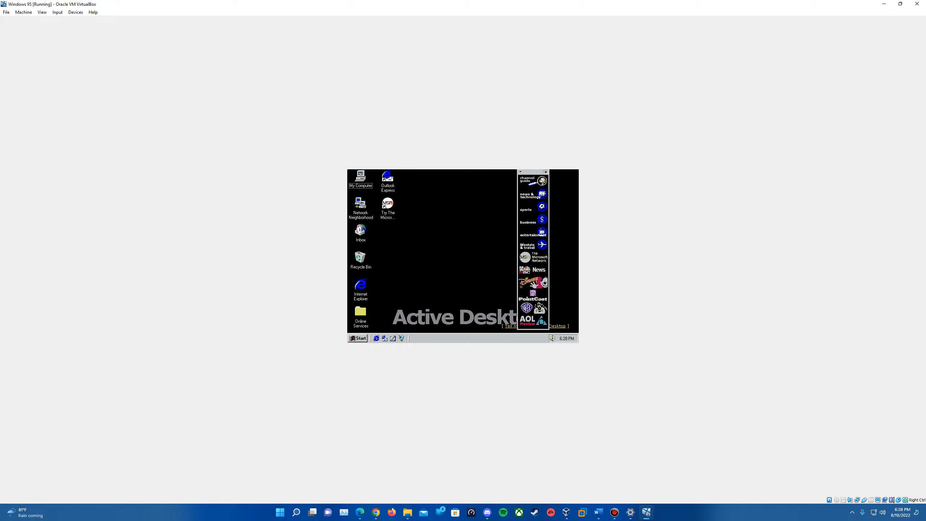
{"action": "left_click", "coordinate": [546, 172]}
Adjust the volume slider in the taskbar volume control
{"action": "double_click", "coordinate": [360, 286]}
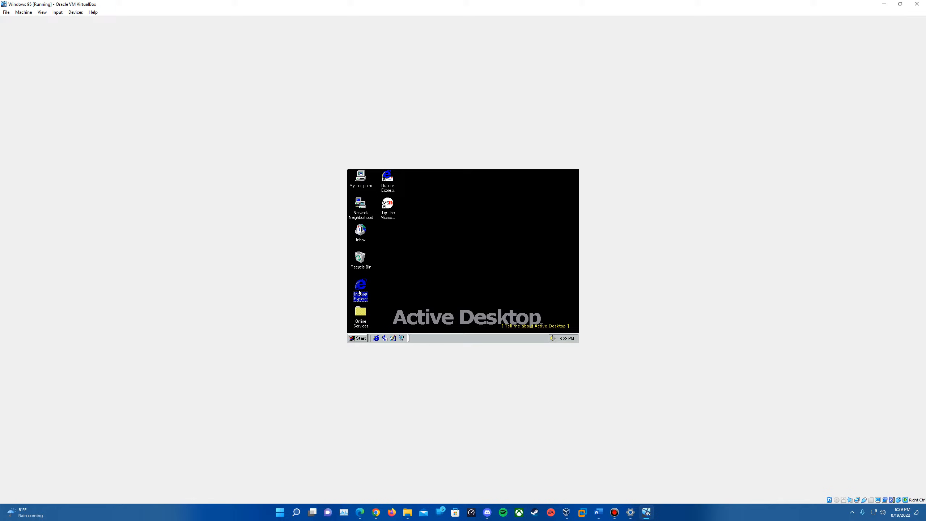
{"action": "left_click", "coordinate": [552, 339]}
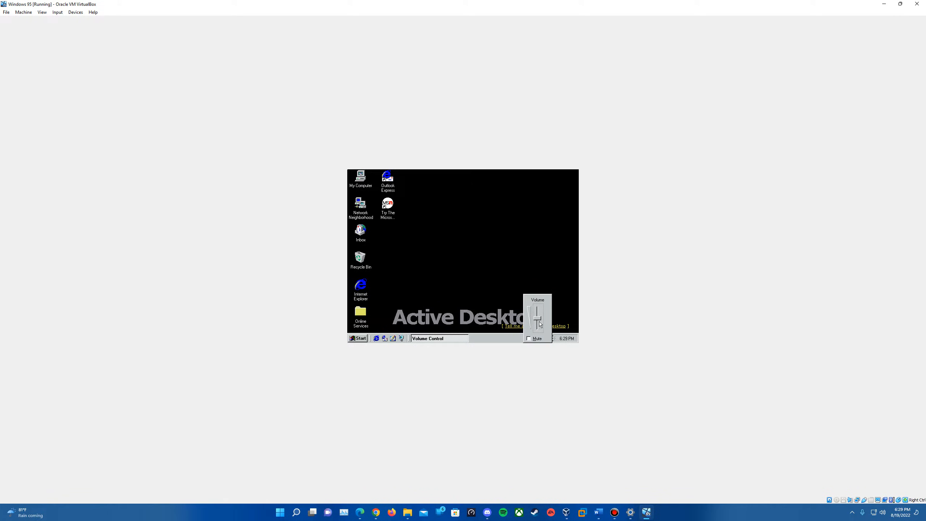
{"action": "left_click", "coordinate": [539, 322]}
{"action": "left_click", "coordinate": [431, 302]}
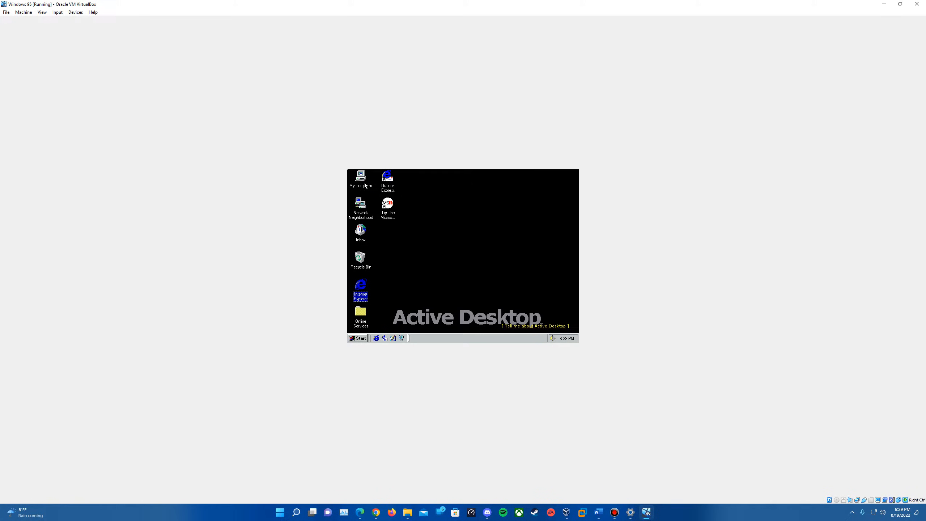
Open My Computer and select the CD-ROM drive
{"action": "left_click", "coordinate": [365, 185]}
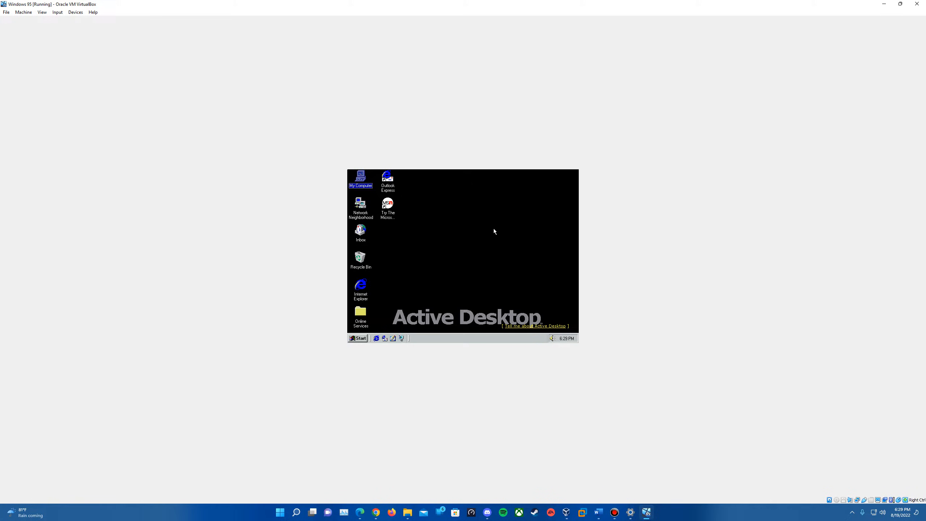
{"action": "double_click", "coordinate": [362, 180]}
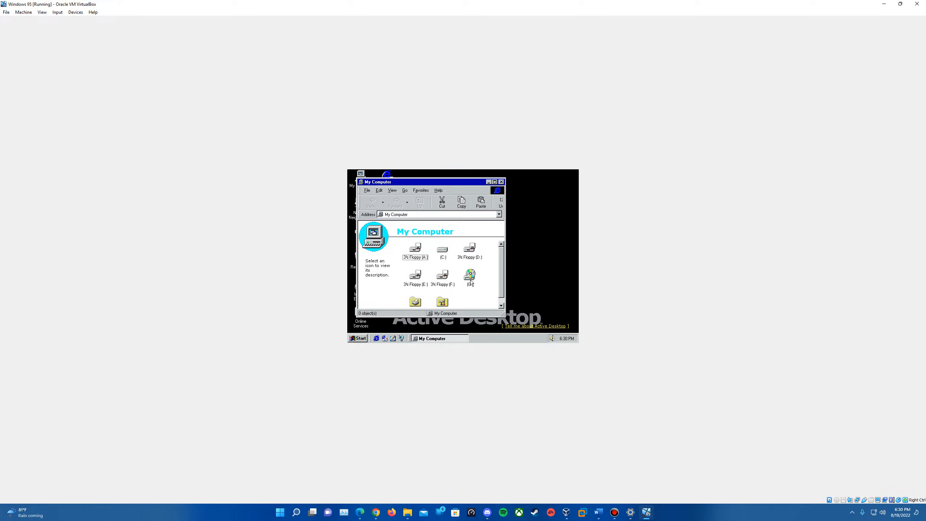
{"action": "left_click", "coordinate": [469, 277]}
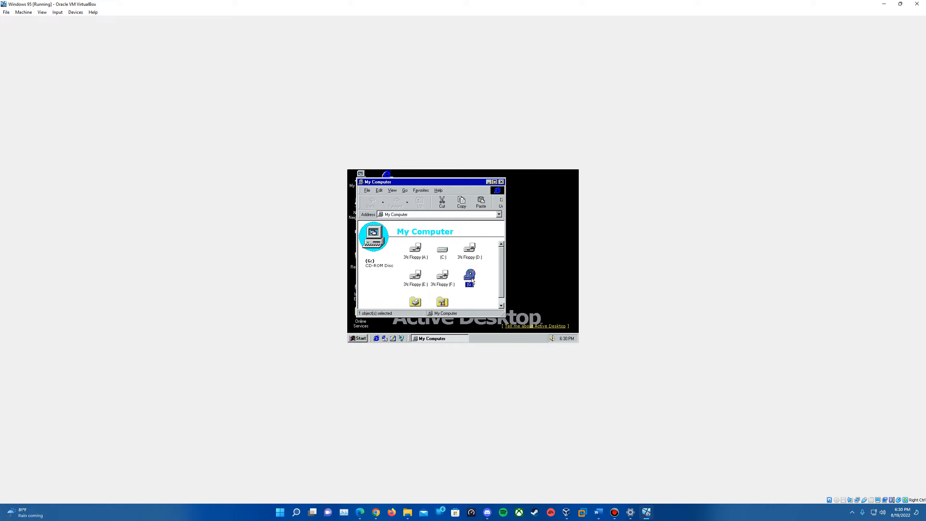
Insert the Windows 95 OSR 2.5 disc image into the virtual optical drive
{"action": "double_click", "coordinate": [471, 278]}
{"action": "left_click", "coordinate": [488, 273]}
{"action": "left_click", "coordinate": [836, 500]}
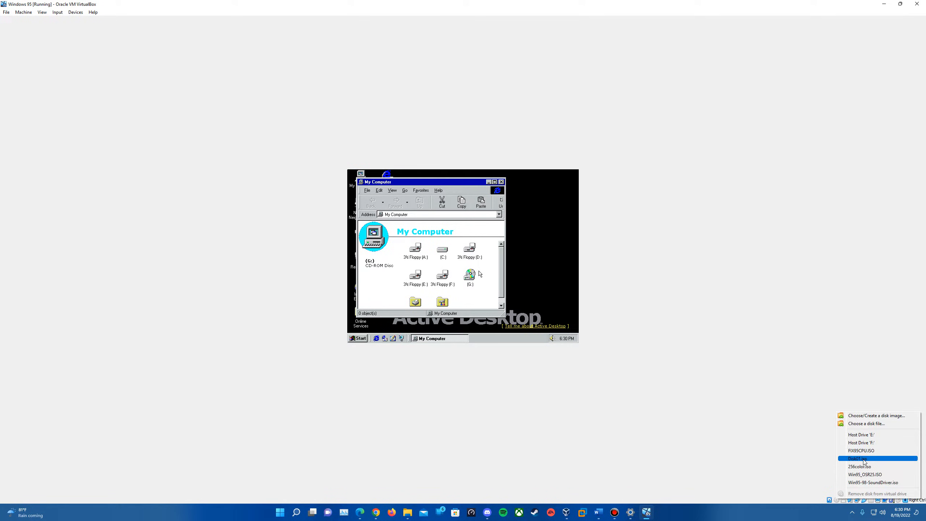
{"action": "left_click", "coordinate": [884, 462]}
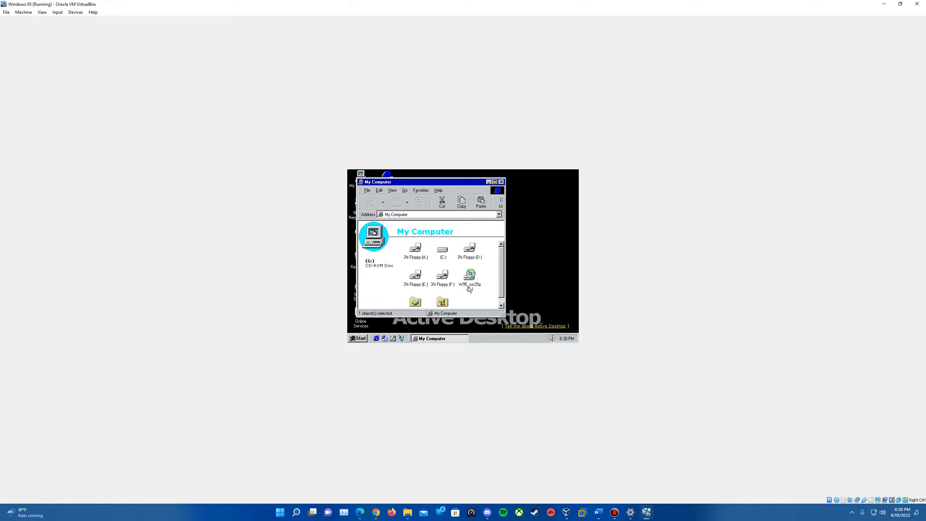
Open the CD drive, browse into its plus folder and launch the Setup program
{"action": "double_click", "coordinate": [469, 281]}
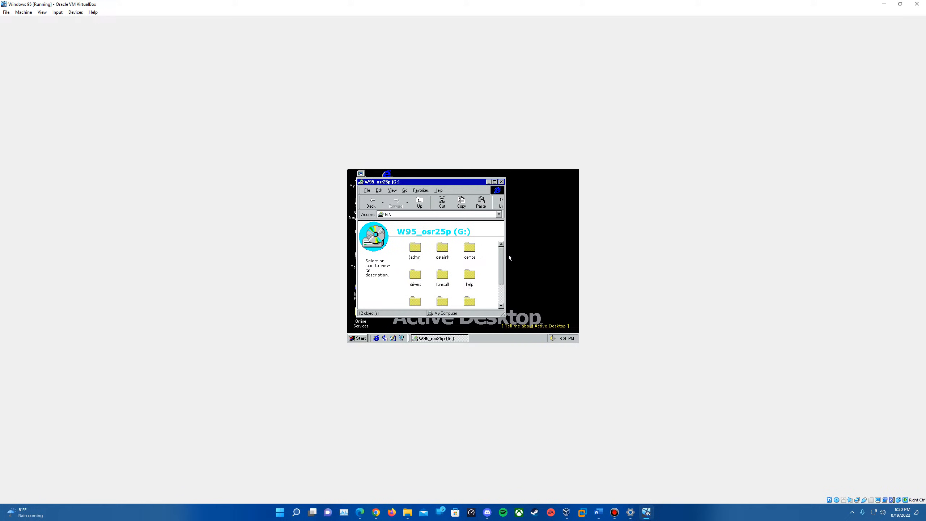
{"action": "left_click_drag", "start_coordinate": [503, 259], "coordinate": [504, 292]}
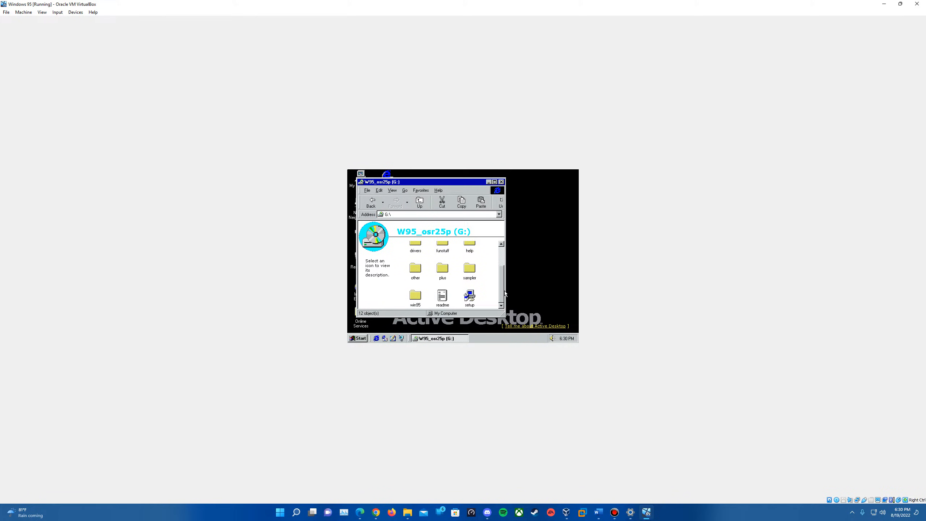
{"action": "double_click", "coordinate": [440, 273]}
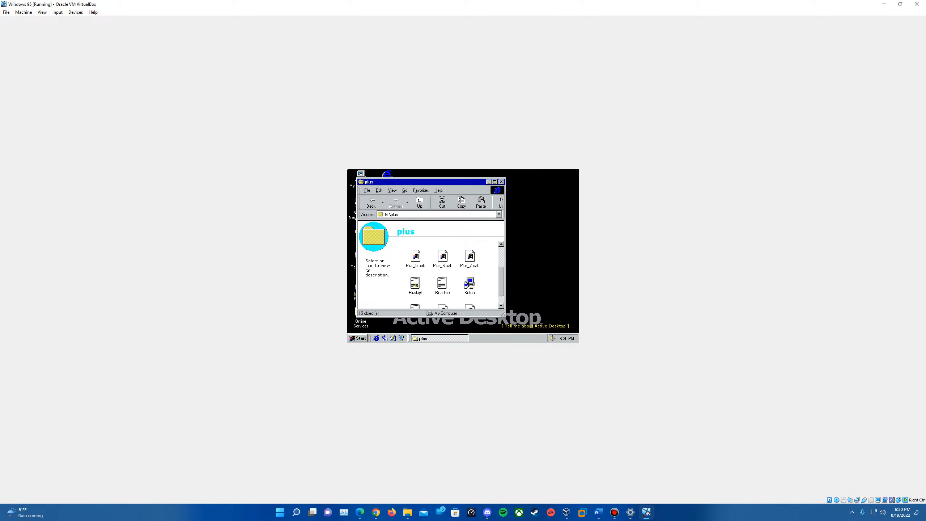
{"action": "double_click", "coordinate": [468, 279]}
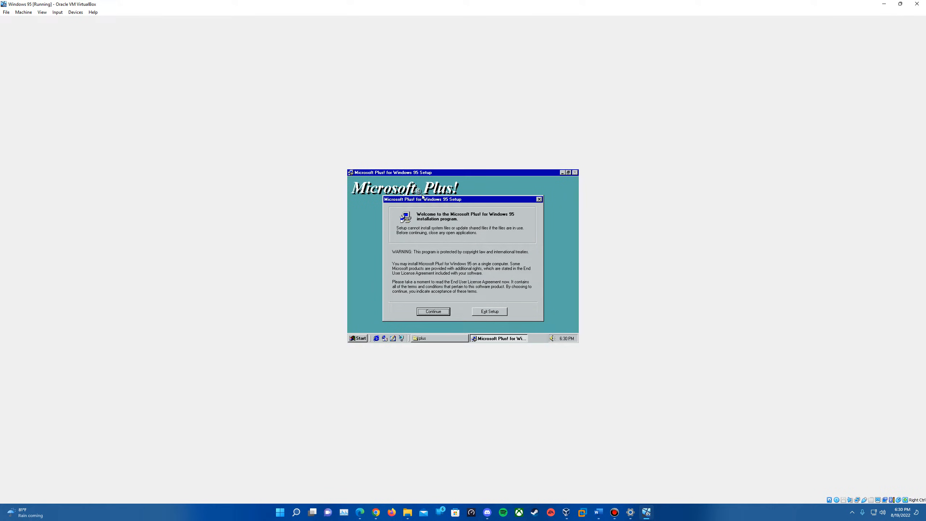
Continue the Microsoft Plus! setup and confirm the name and organization information
{"action": "left_click", "coordinate": [433, 312]}
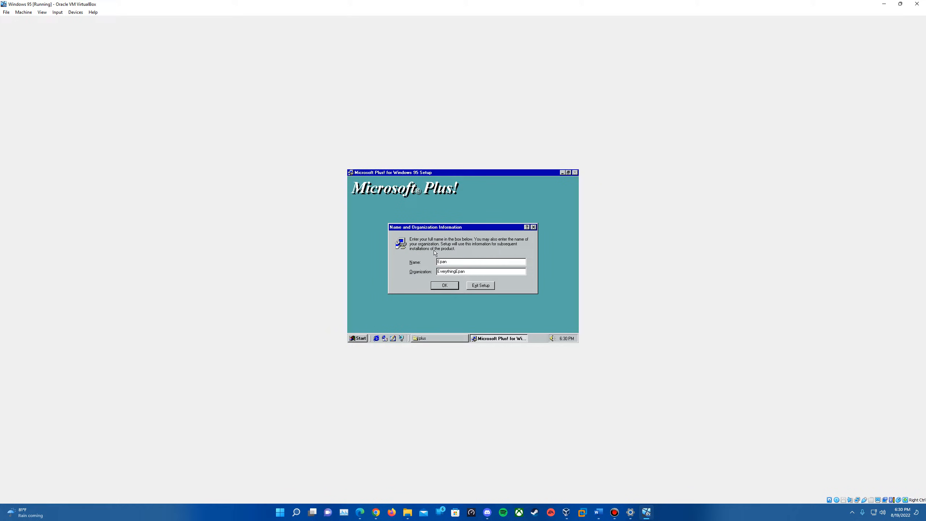
{"action": "left_click", "coordinate": [445, 285]}
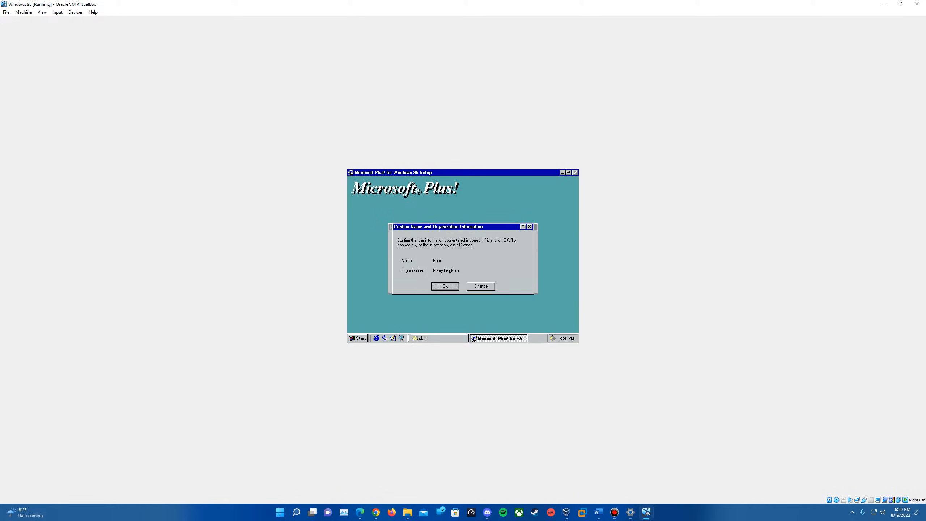
{"action": "left_click", "coordinate": [451, 287]}
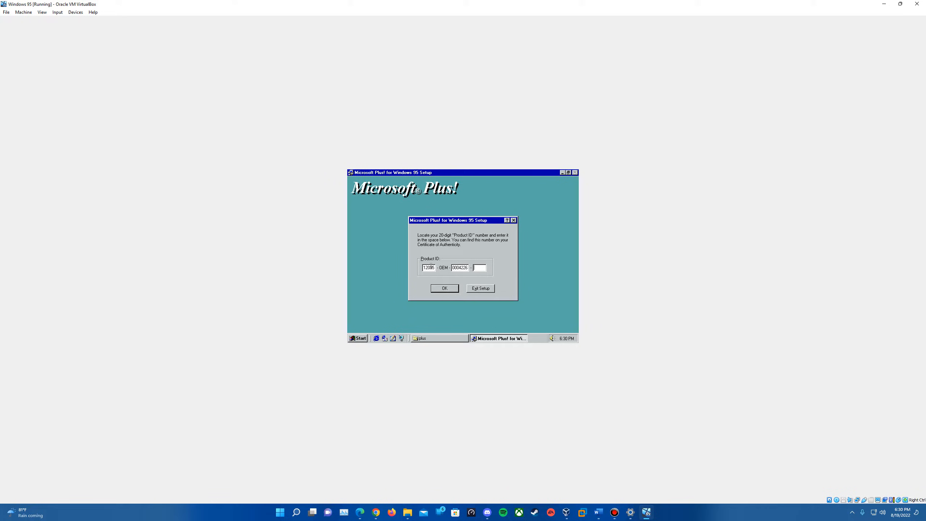
Complete the Plus! product ID field and acknowledge the product identification number
{"action": "type", "text": "33"}
{"action": "left_click", "coordinate": [453, 290]}
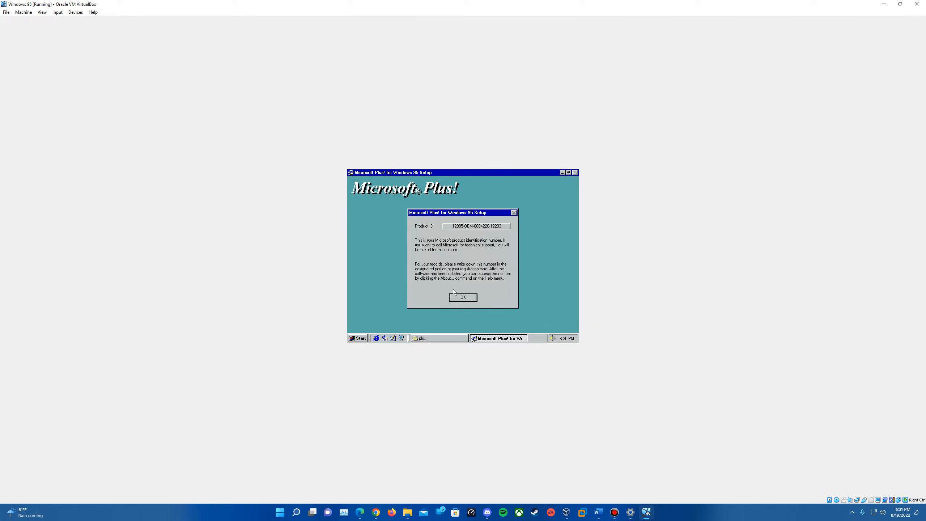
{"action": "left_click", "coordinate": [456, 299]}
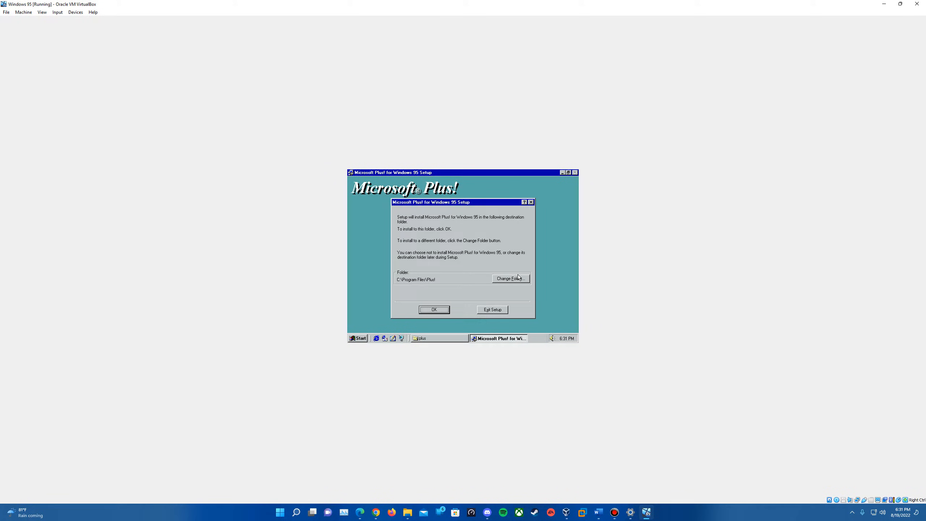
Accept the C:\Program Files\Plus! destination folder and choose the Typical installation
{"action": "left_click", "coordinate": [434, 309]}
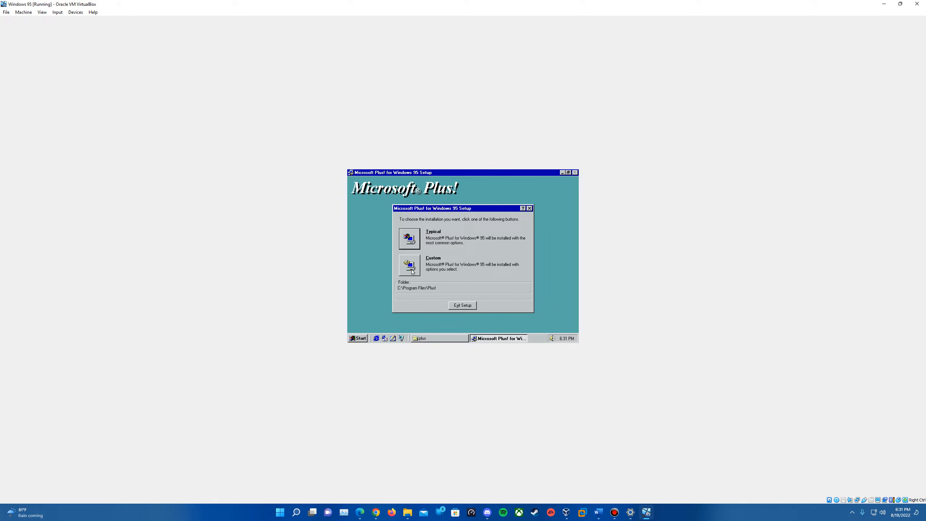
{"action": "left_click", "coordinate": [415, 237]}
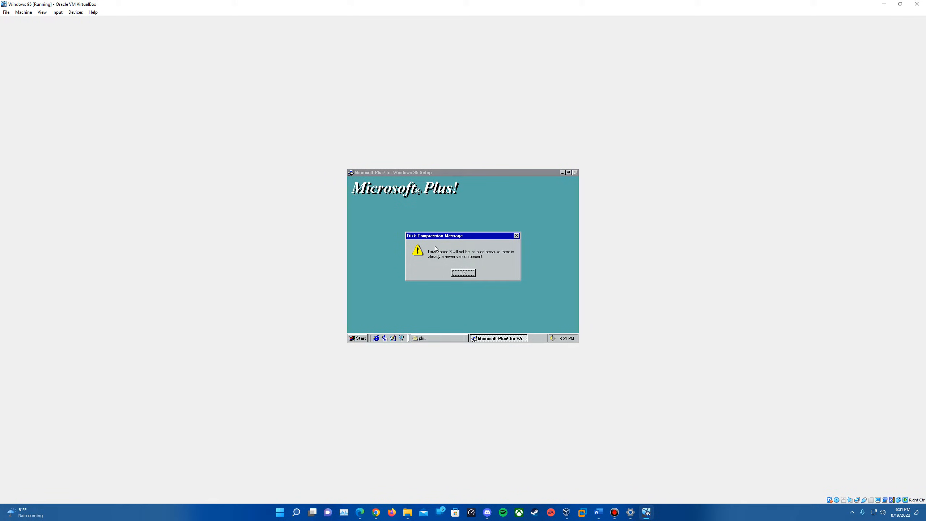
Acknowledge the setup messages, declining to run System Agent maintenance tasks at night
{"action": "left_click", "coordinate": [463, 273]}
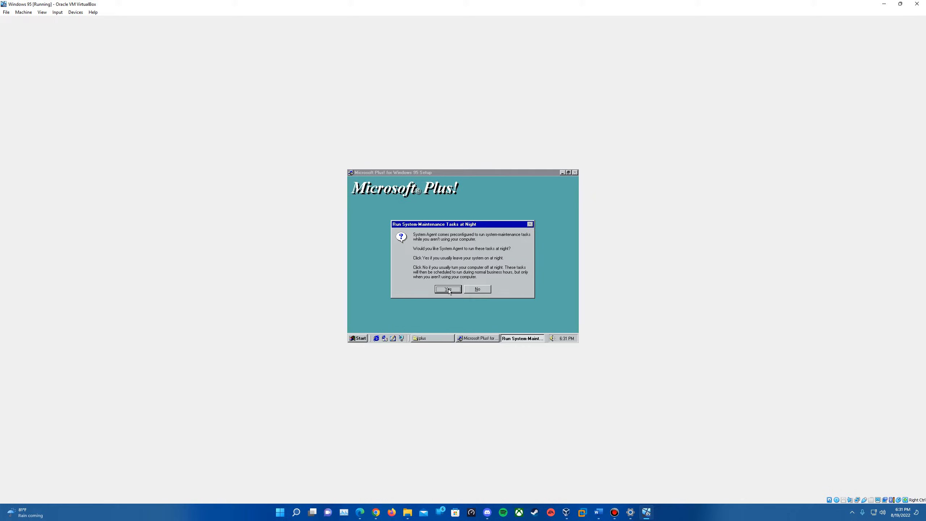
{"action": "left_click", "coordinate": [485, 291]}
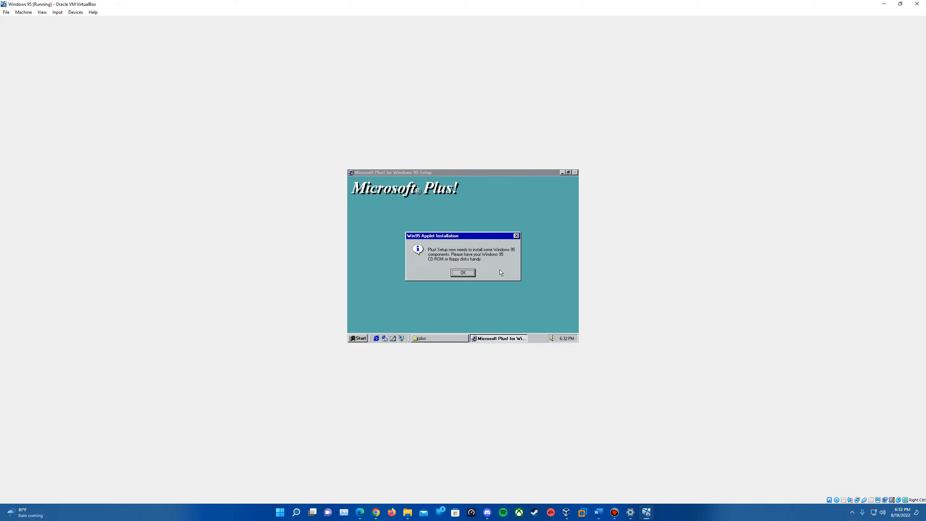
{"action": "left_click", "coordinate": [461, 274]}
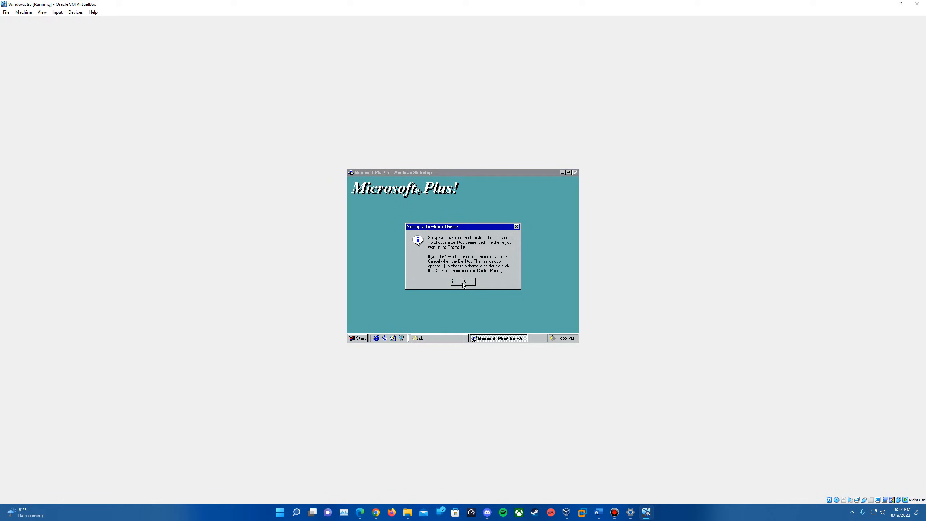
{"action": "left_click", "coordinate": [462, 282]}
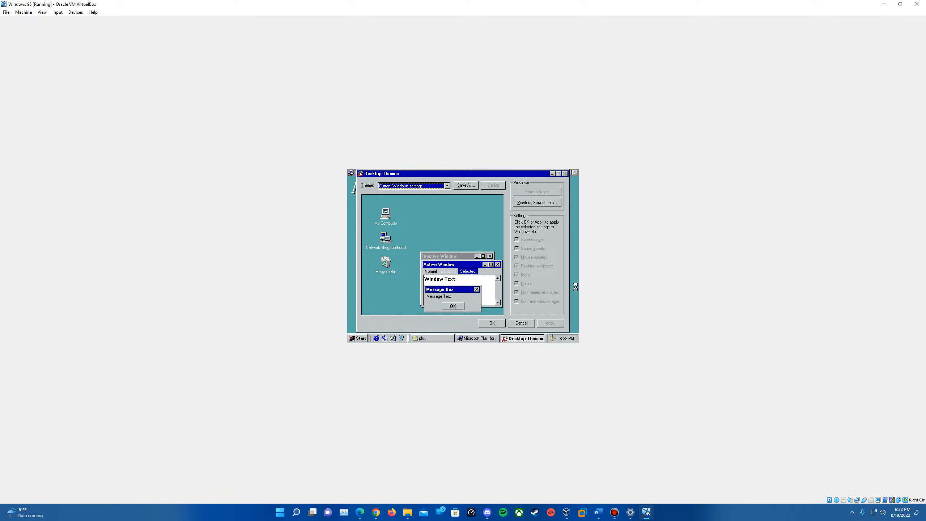
Apply the Inside your Computer (high color) desktop theme with all settings
{"action": "left_click", "coordinate": [446, 185]}
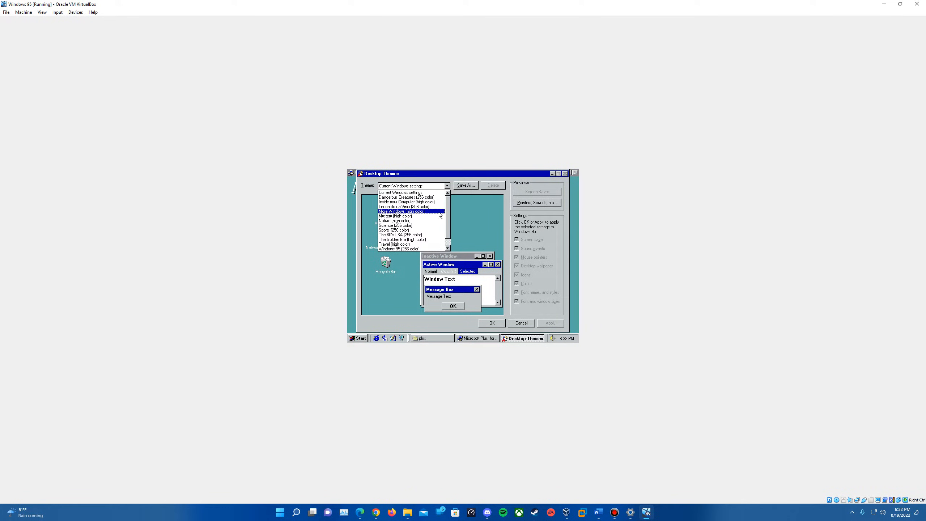
{"action": "left_click", "coordinate": [391, 203]}
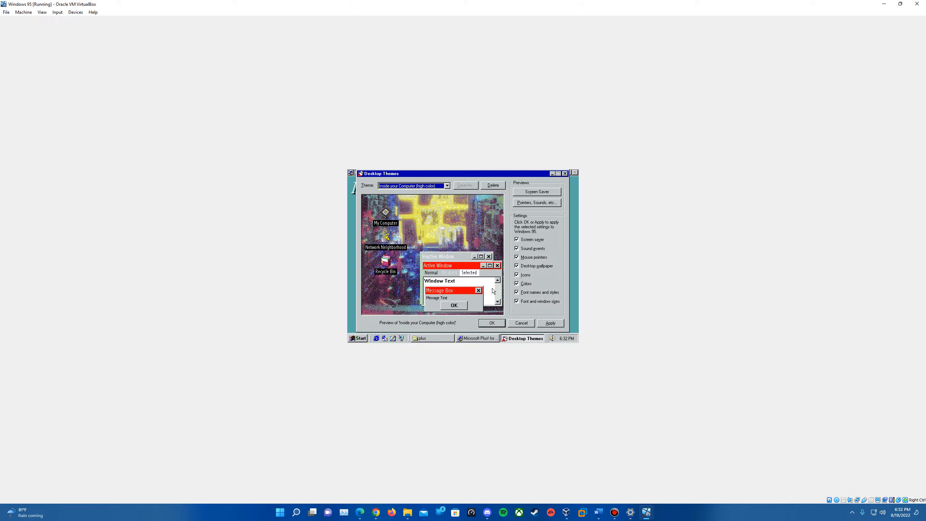
{"action": "left_click", "coordinate": [551, 323]}
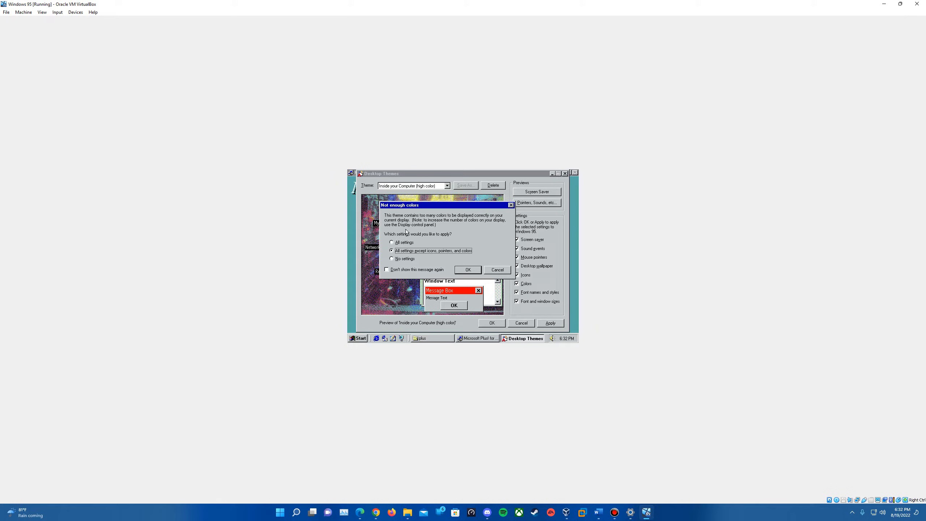
{"action": "left_click", "coordinate": [402, 244]}
{"action": "left_click", "coordinate": [466, 269]}
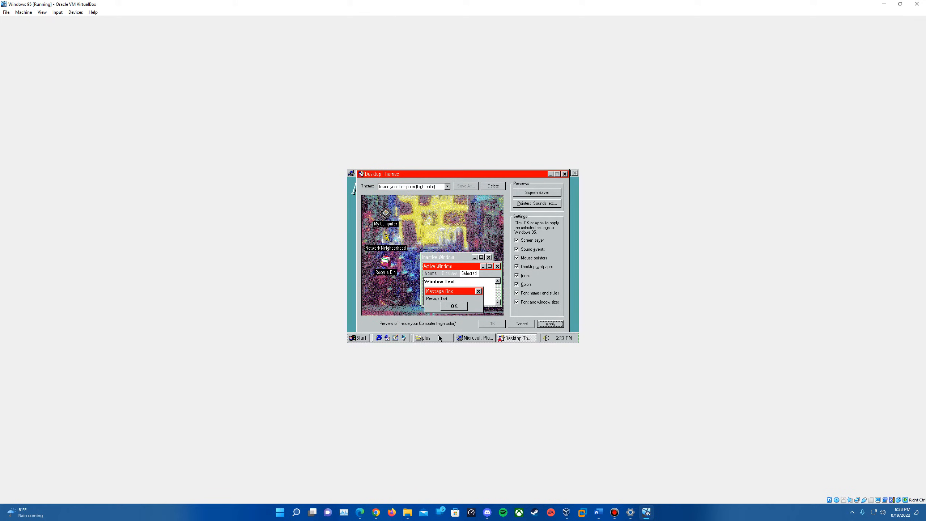
{"action": "left_click", "coordinate": [492, 324]}
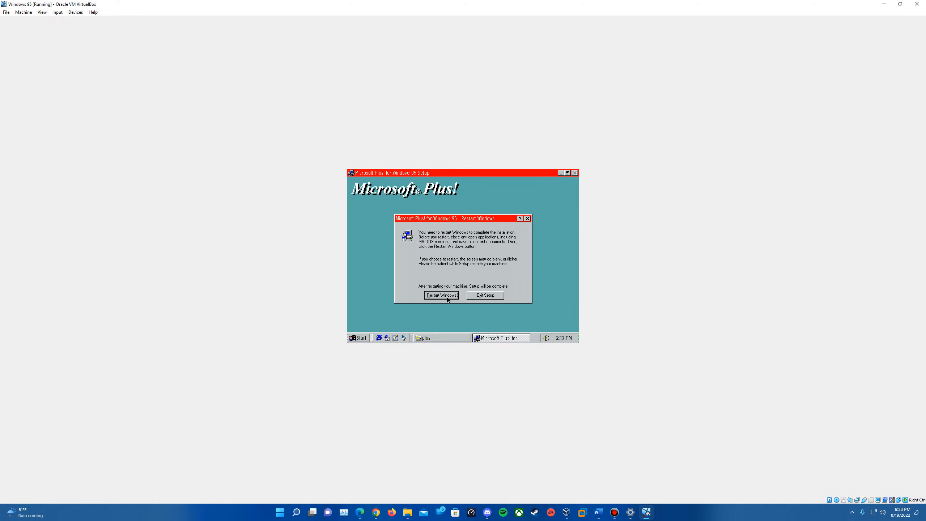
Restart Windows to complete the Plus! installation
{"action": "left_click", "coordinate": [546, 338]}
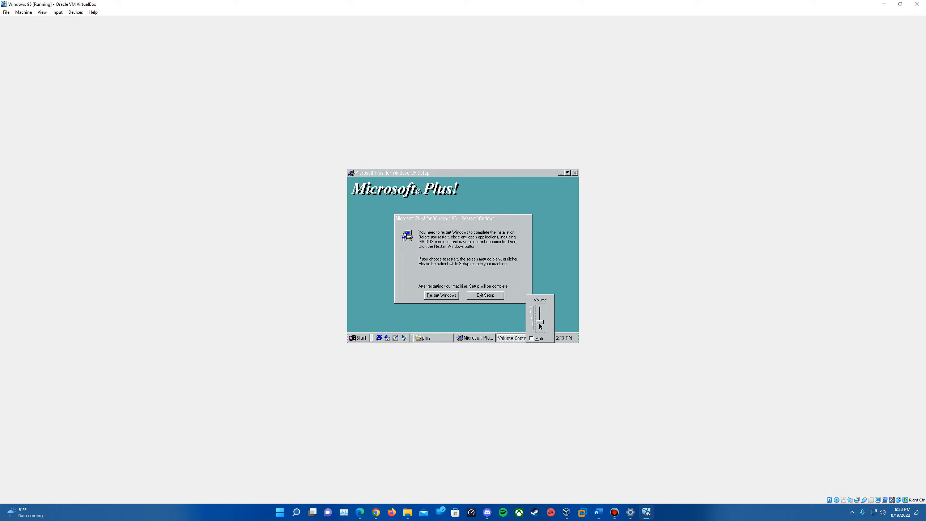
{"action": "left_click", "coordinate": [444, 256]}
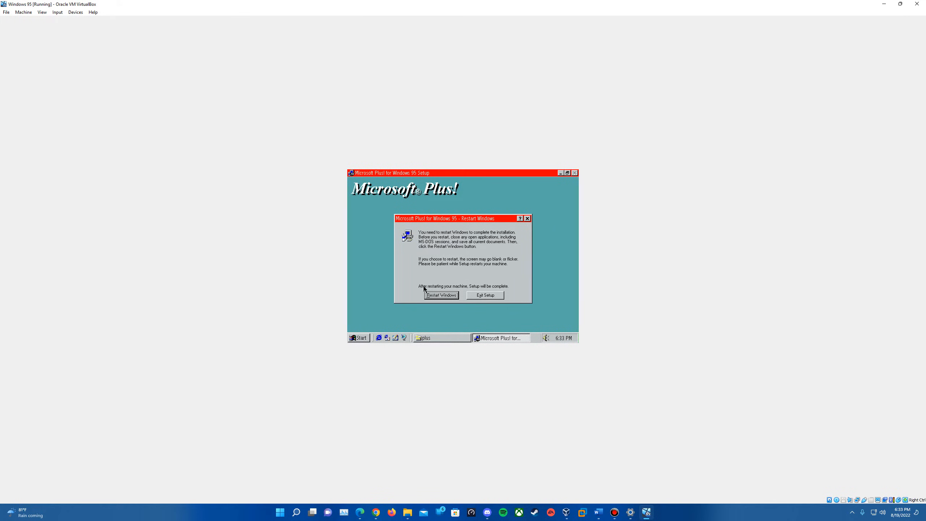
{"action": "left_click", "coordinate": [438, 296]}
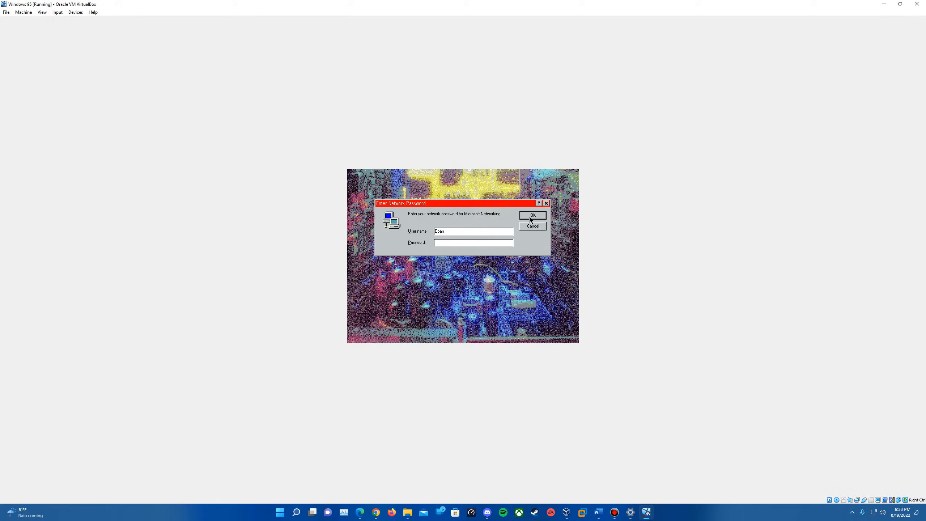
Log on to Windows and close the plus folder window
{"action": "left_click", "coordinate": [529, 217]}
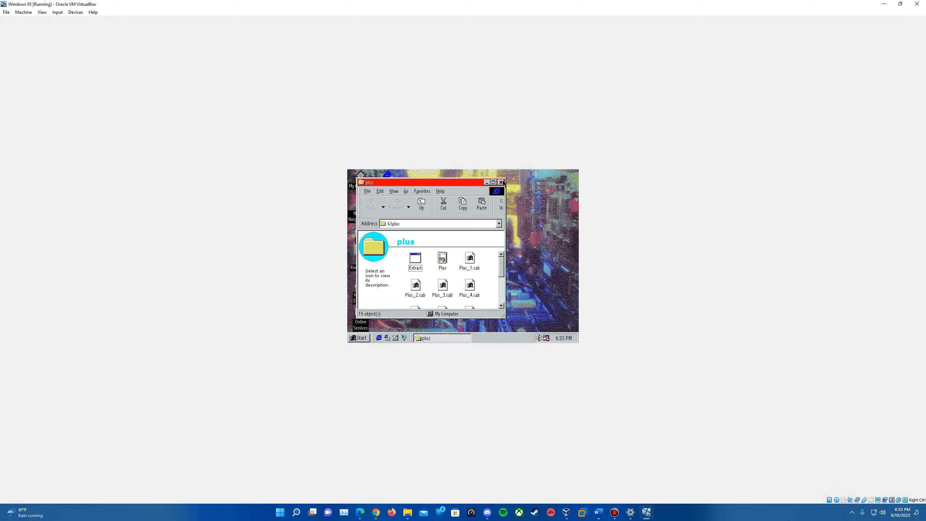
{"action": "left_click", "coordinate": [501, 182]}
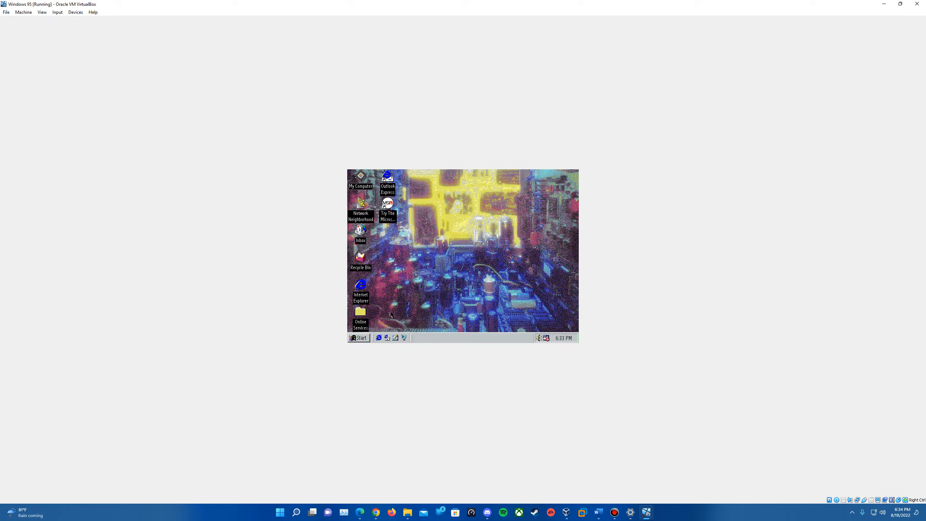
Insert the 256color.iso disc image from the Windows\256 Colors folder into the virtual optical drive
{"action": "left_click", "coordinate": [359, 338]}
{"action": "left_click", "coordinate": [445, 269]}
{"action": "left_click", "coordinate": [837, 500]}
{"action": "left_click", "coordinate": [855, 425]}
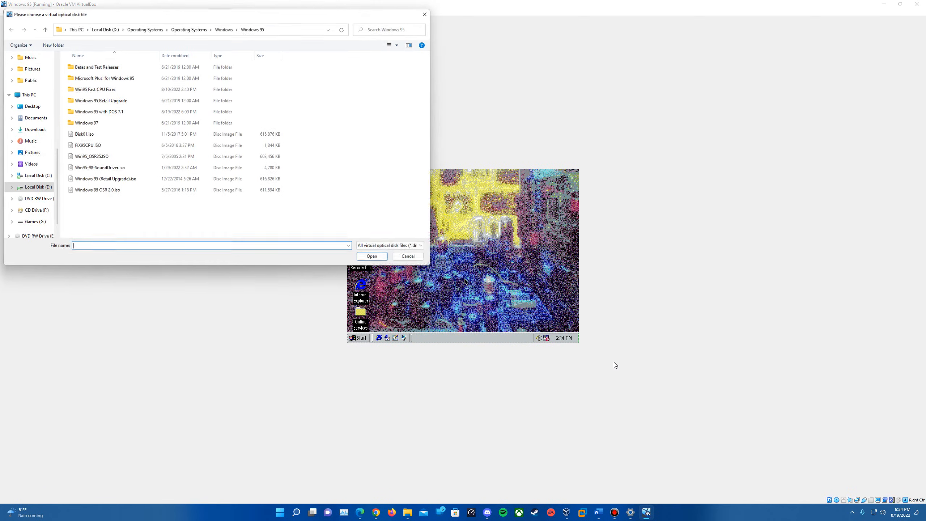
{"action": "left_click", "coordinate": [218, 30]}
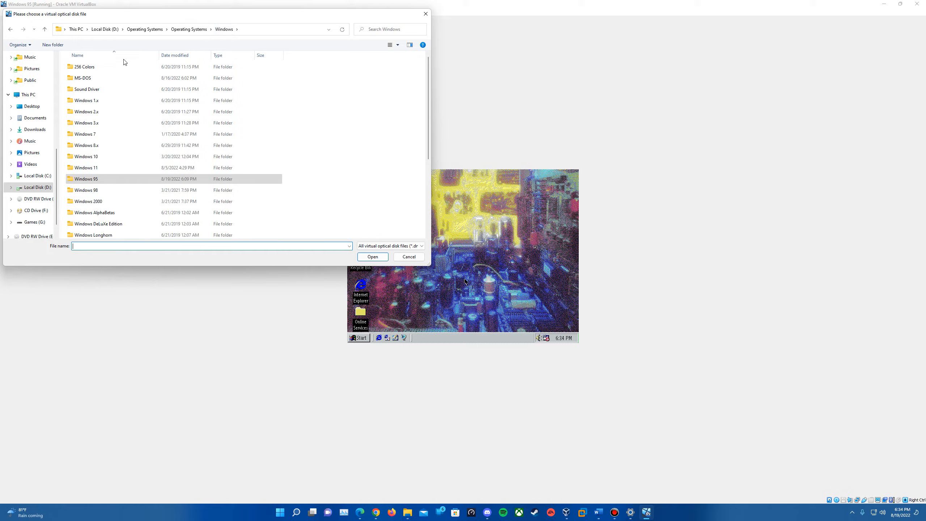
{"action": "double_click", "coordinate": [114, 66]}
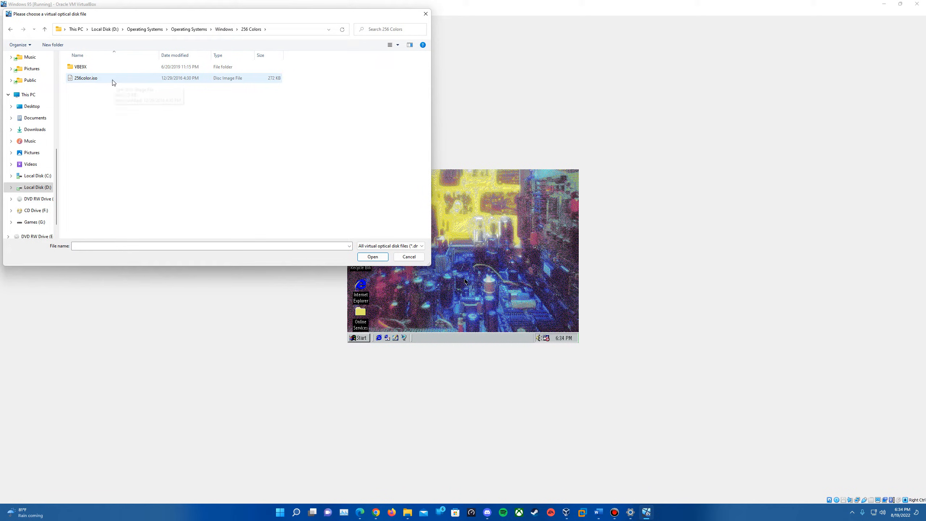
{"action": "double_click", "coordinate": [108, 79]}
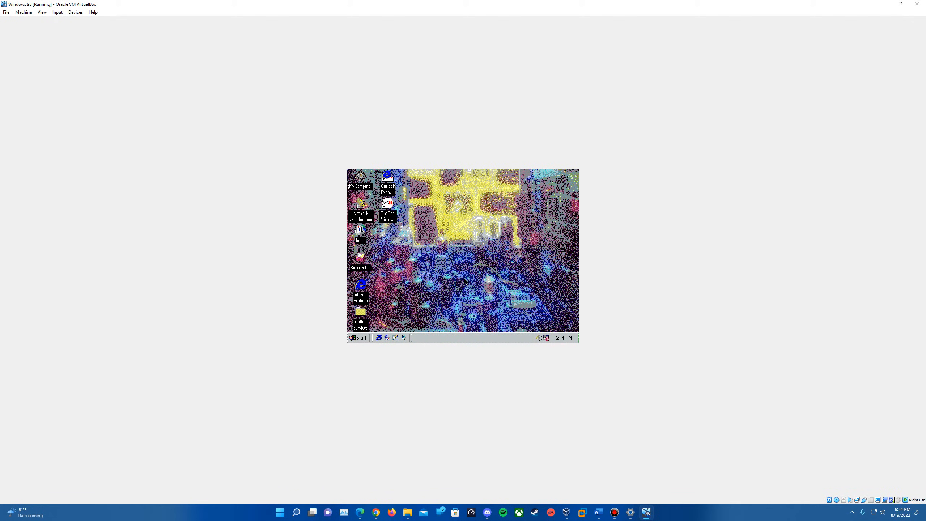
Open the Display properties from the maximized Control Panel
{"action": "left_click", "coordinate": [361, 338]}
{"action": "mouse_move", "coordinate": [398, 244]}
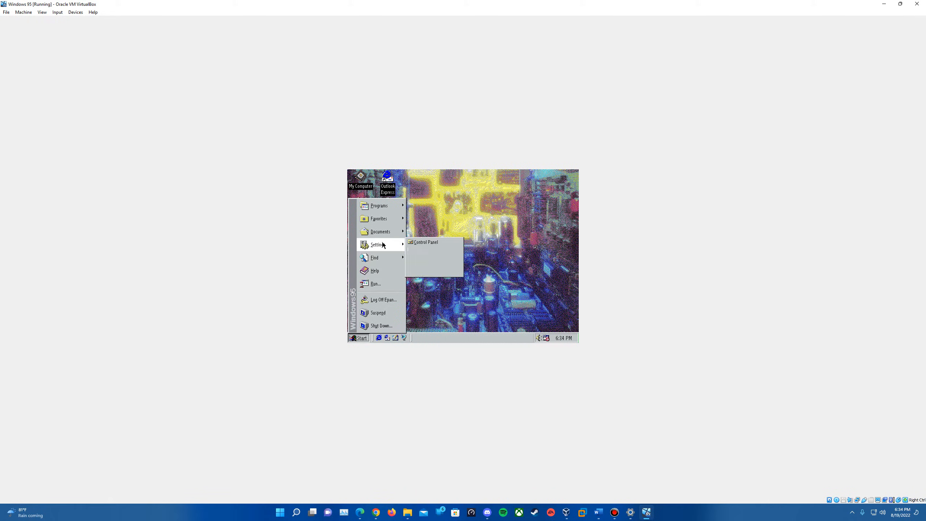
{"action": "left_click", "coordinate": [447, 243]}
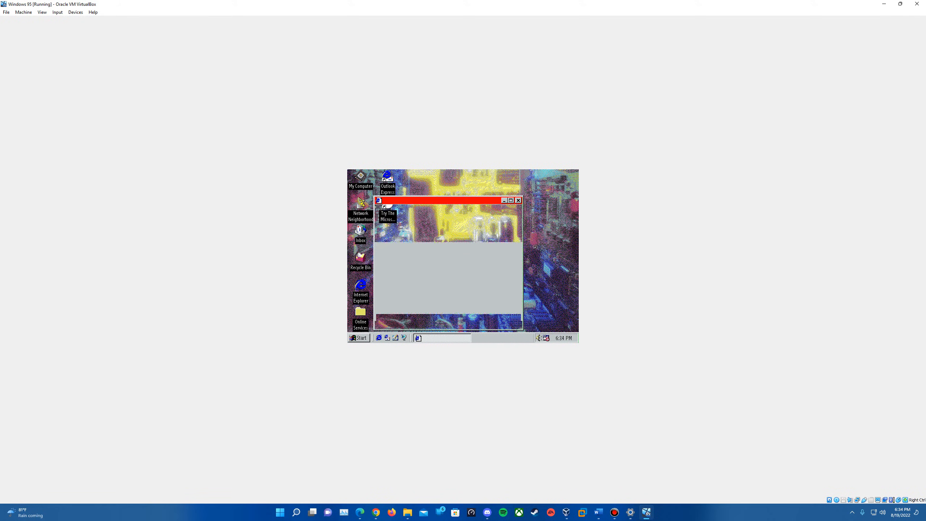
{"action": "left_click", "coordinate": [510, 200]}
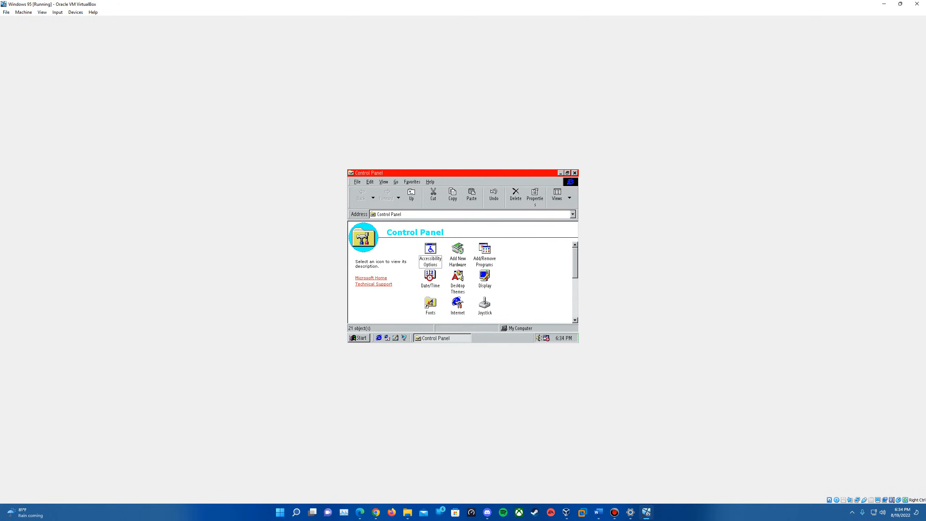
{"action": "double_click", "coordinate": [484, 281]}
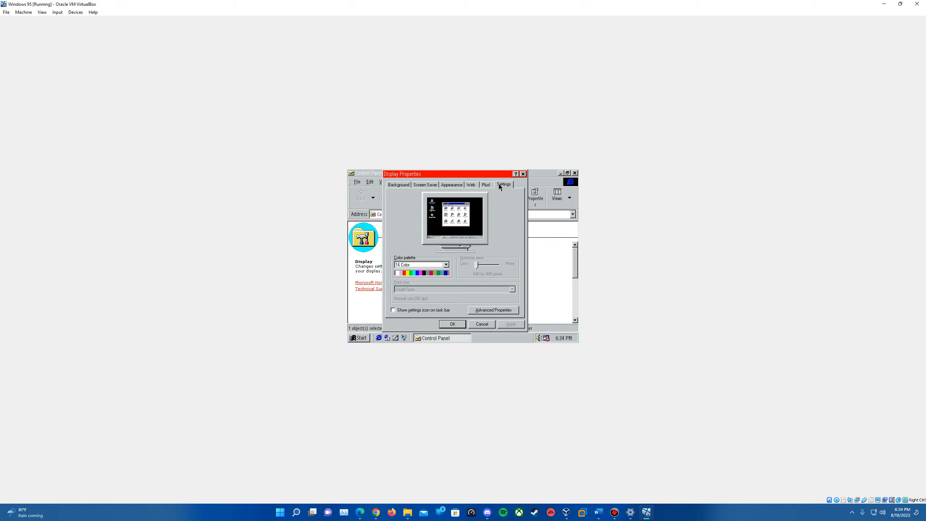
Open the advanced display properties and start changing the adapter driver using an installation disk
{"action": "left_click", "coordinate": [515, 310]}
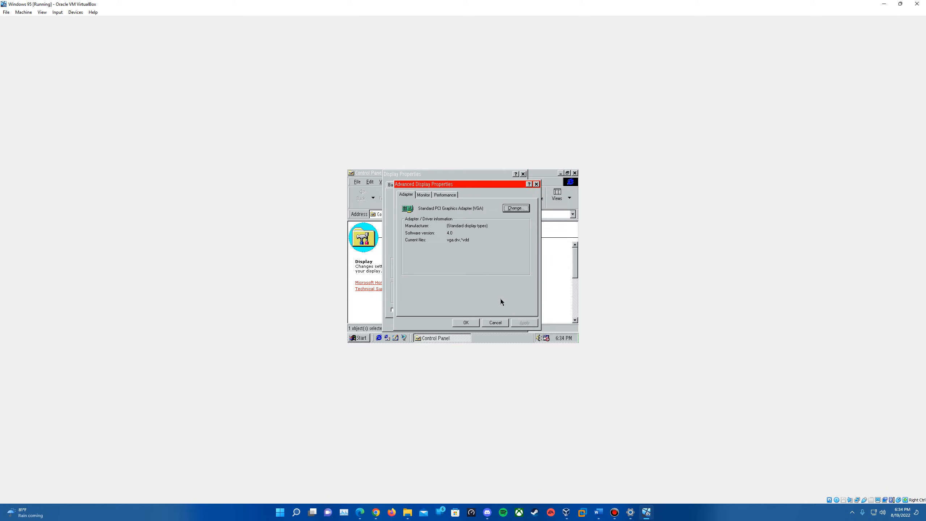
{"action": "left_click", "coordinate": [406, 194]}
{"action": "left_click", "coordinate": [516, 209]}
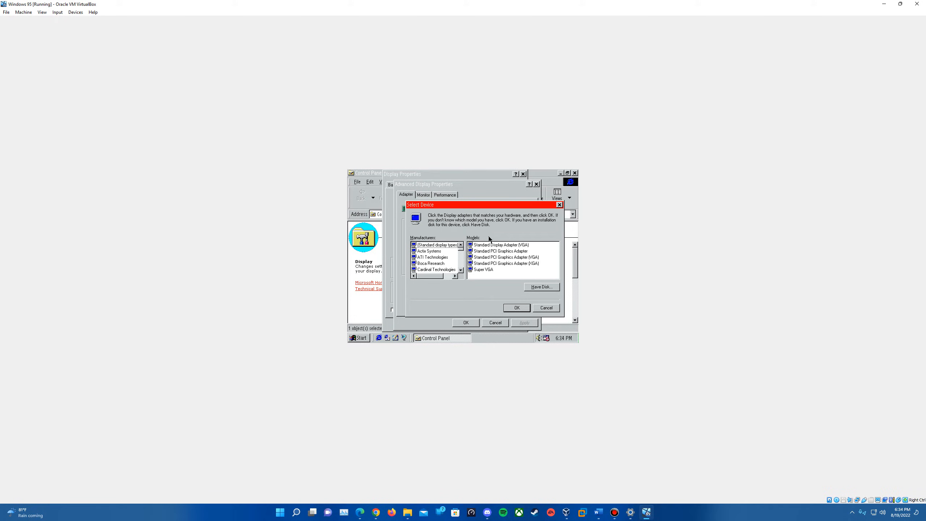
{"action": "left_click", "coordinate": [542, 287]}
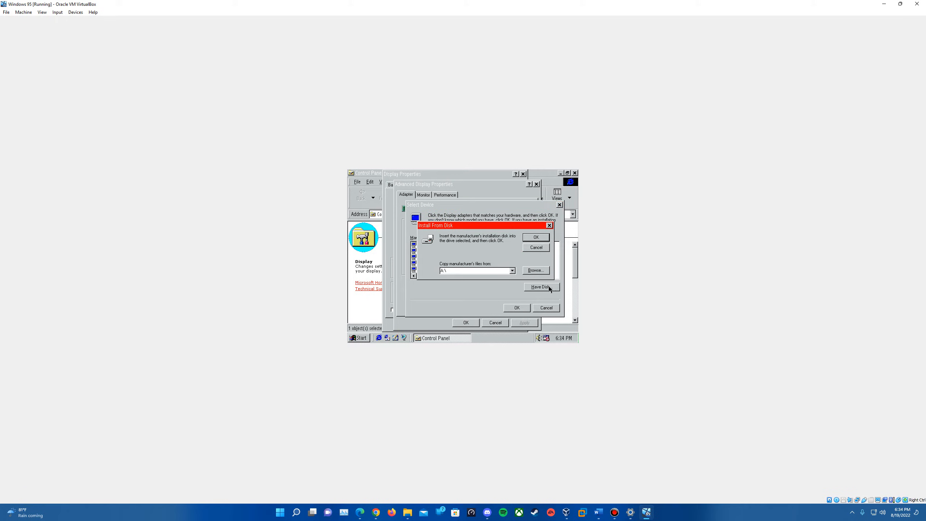
Browse to the g:\vbe9x\unl folder containing vbemp.inf and confirm it as the driver source
{"action": "left_click", "coordinate": [538, 272]}
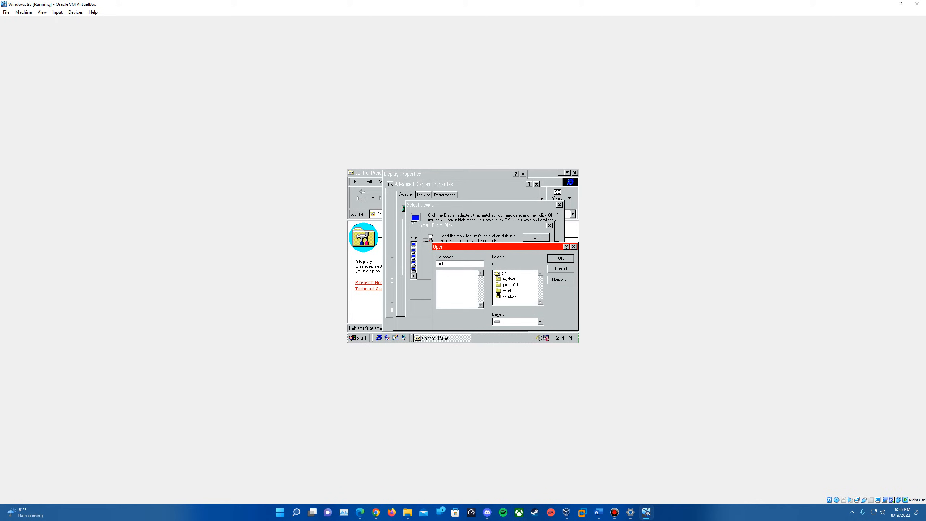
{"action": "left_click", "coordinate": [540, 322]}
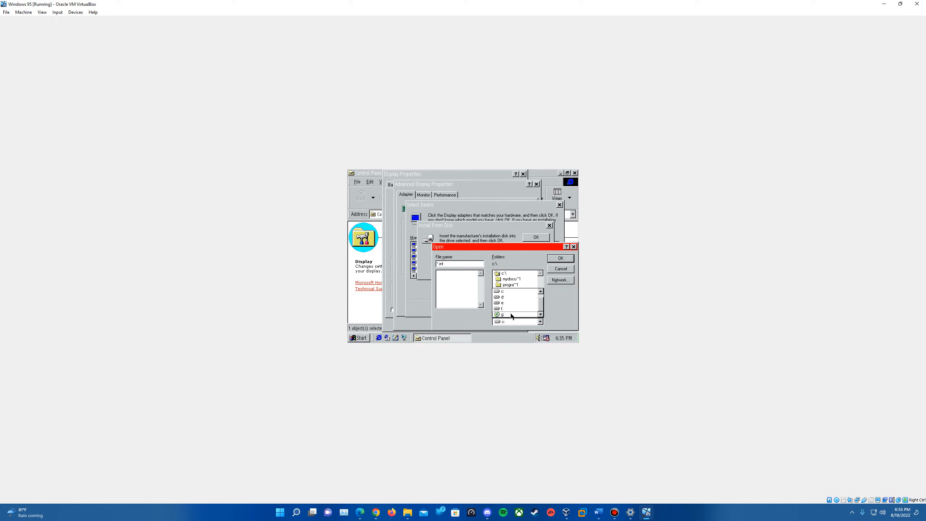
{"action": "left_click", "coordinate": [510, 315]}
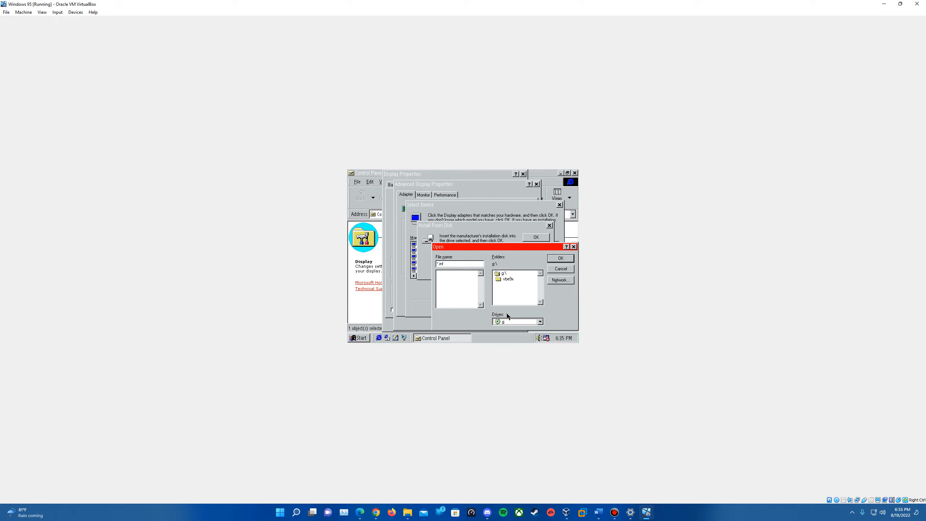
{"action": "double_click", "coordinate": [506, 280]}
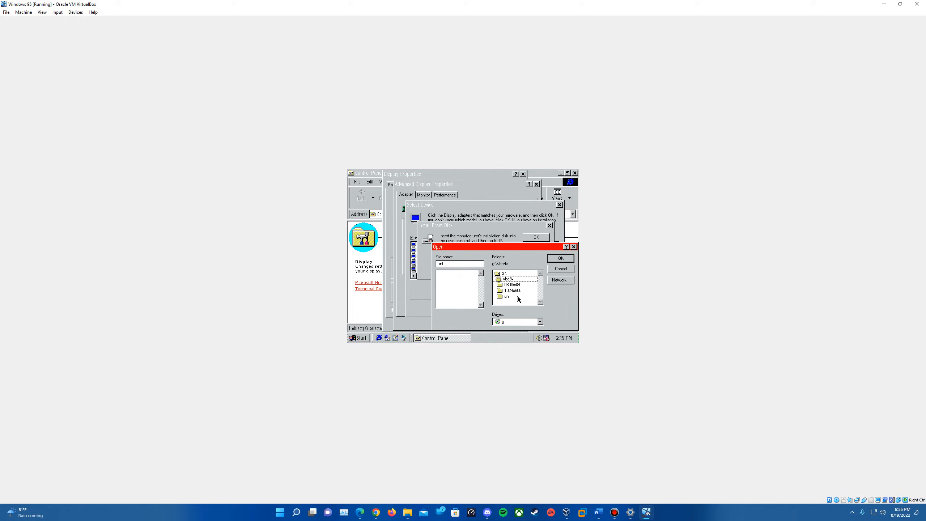
{"action": "double_click", "coordinate": [517, 296]}
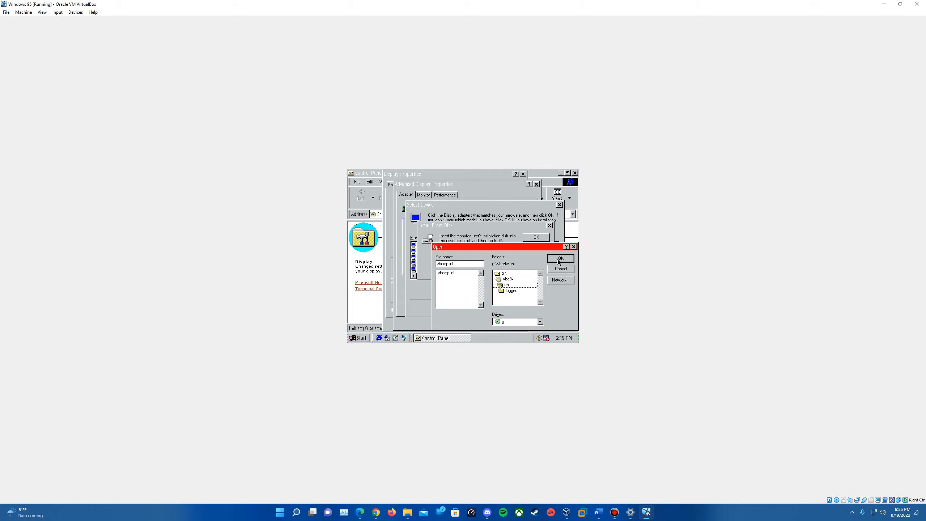
{"action": "left_click", "coordinate": [557, 259]}
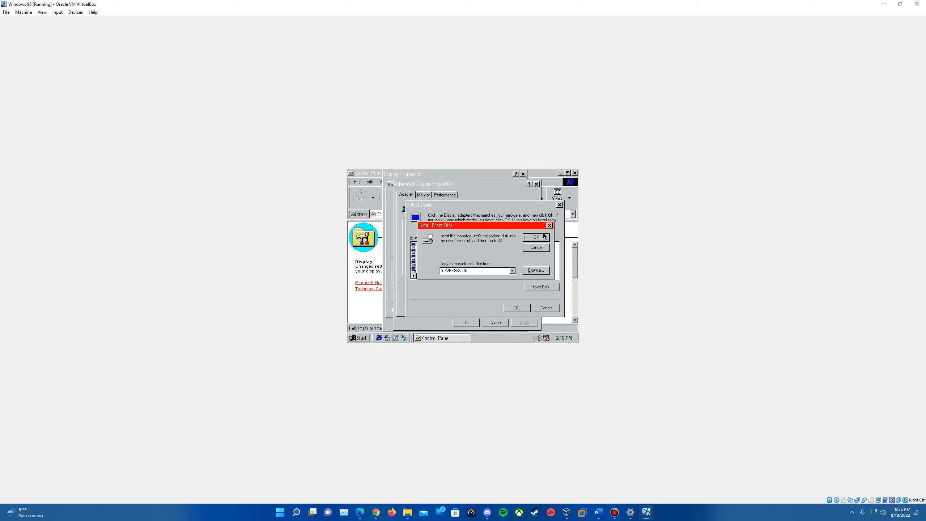
{"action": "left_click", "coordinate": [536, 237]}
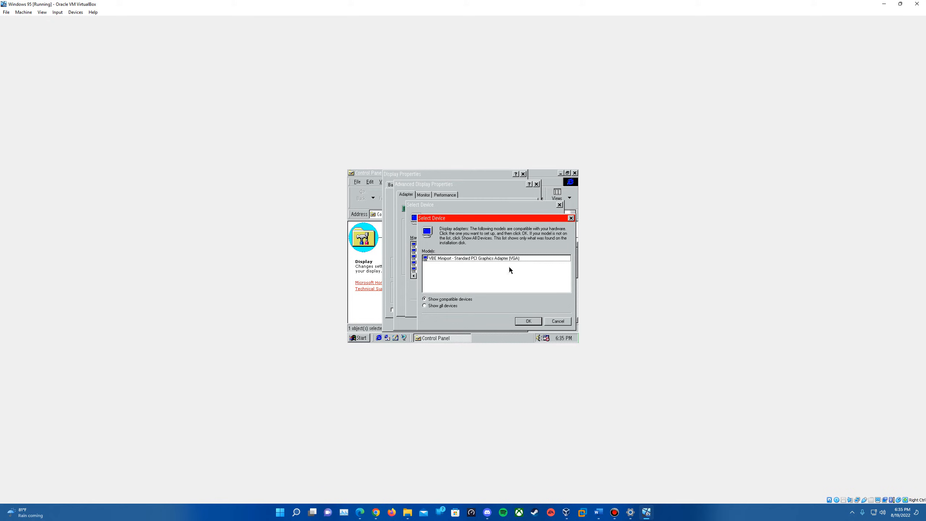
Install the VBE Miniport - Standard PCI Graphics Adapter (VGA) driver and apply the change
{"action": "left_click", "coordinate": [528, 321]}
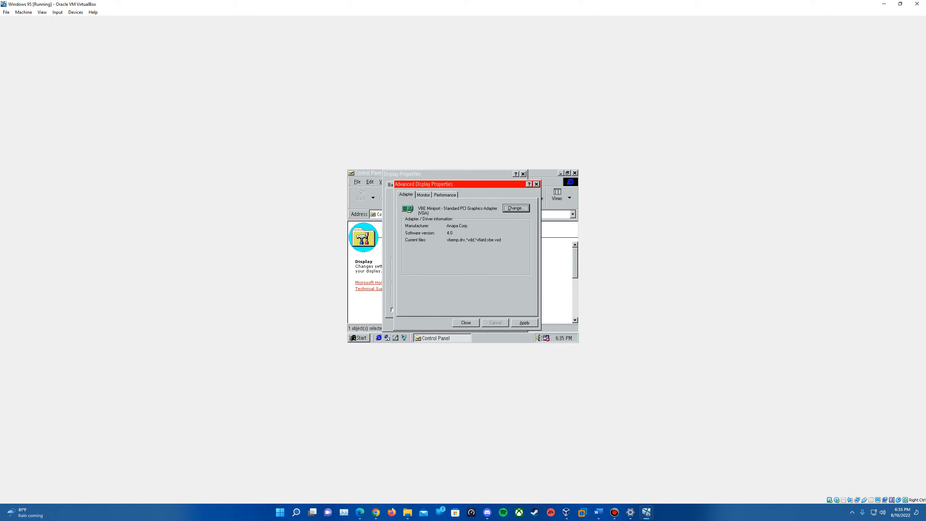
{"action": "left_click", "coordinate": [521, 324]}
{"action": "left_click", "coordinate": [476, 323]}
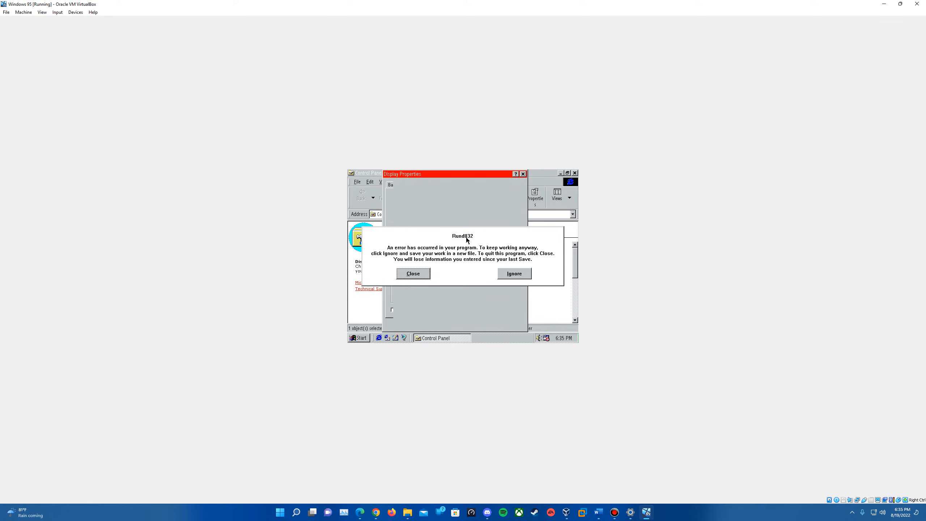
Dismiss the Rundll32 error dialogs and close the Control Panel window
{"action": "left_click", "coordinate": [415, 274]}
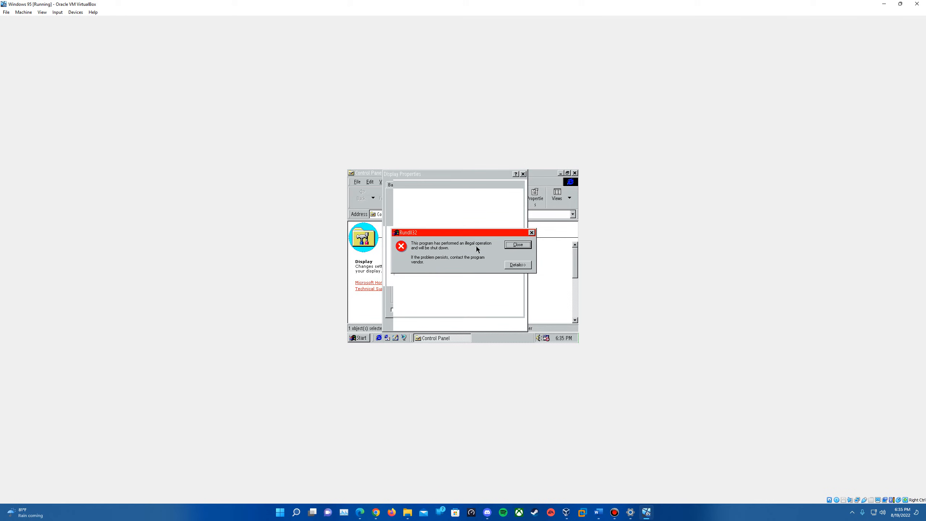
{"action": "left_click", "coordinate": [516, 245]}
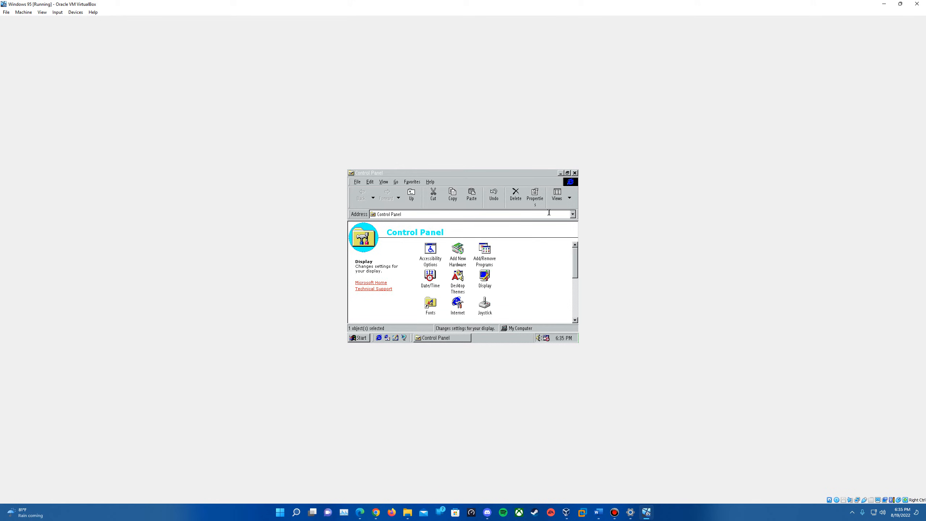
{"action": "left_click", "coordinate": [575, 173]}
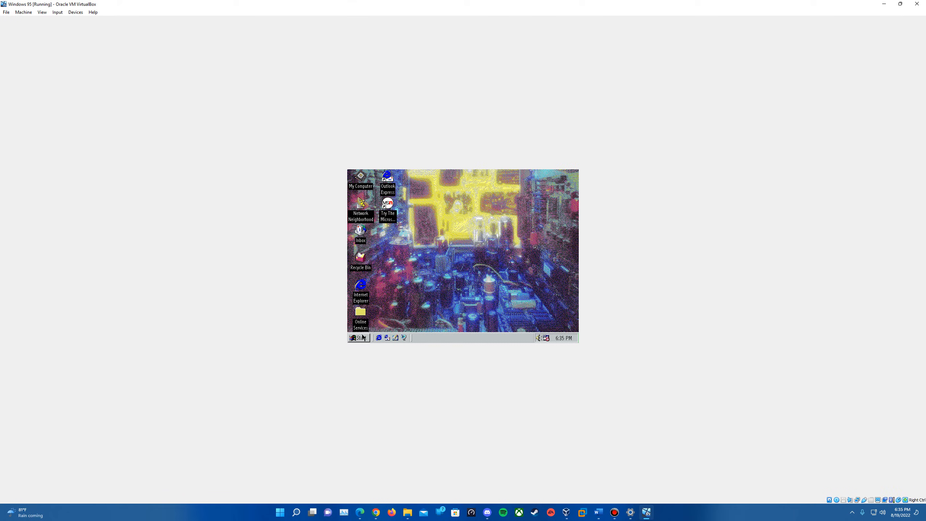
Try to open Display properties from the desktop context menu
{"action": "right_click", "coordinate": [463, 278]}
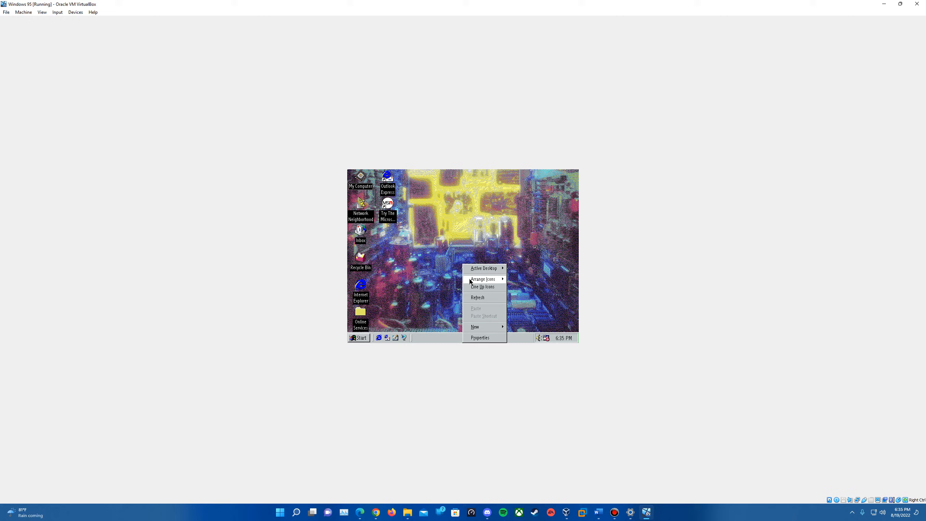
{"action": "left_click", "coordinate": [474, 337]}
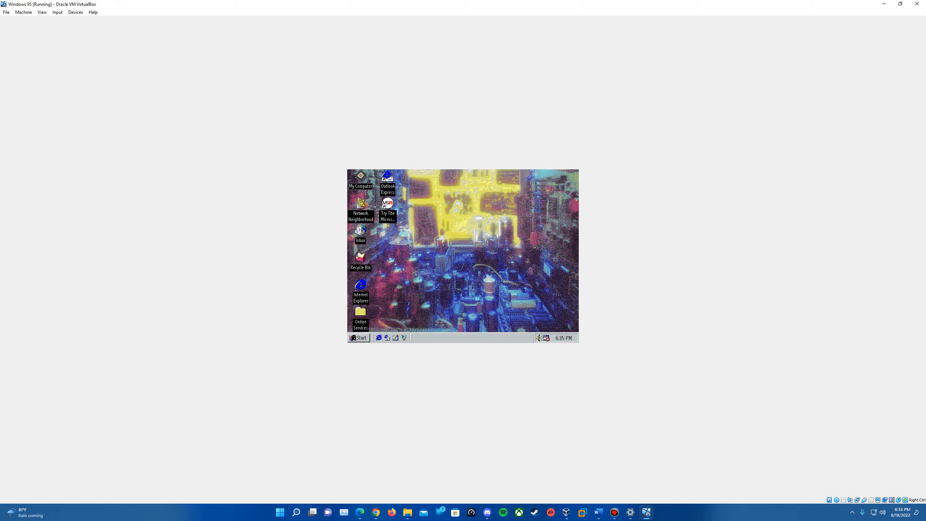
Shut down Windows from the Start menu
{"action": "left_click", "coordinate": [359, 338]}
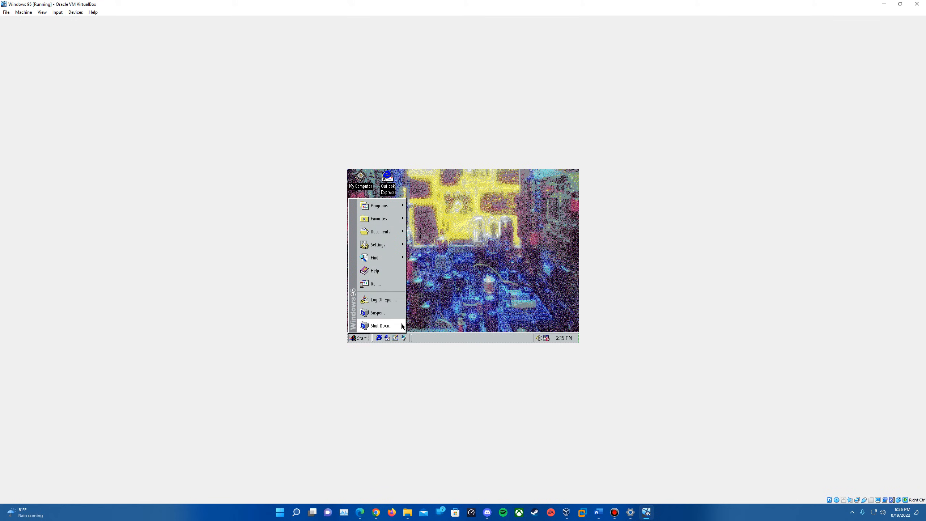
{"action": "left_click", "coordinate": [393, 325]}
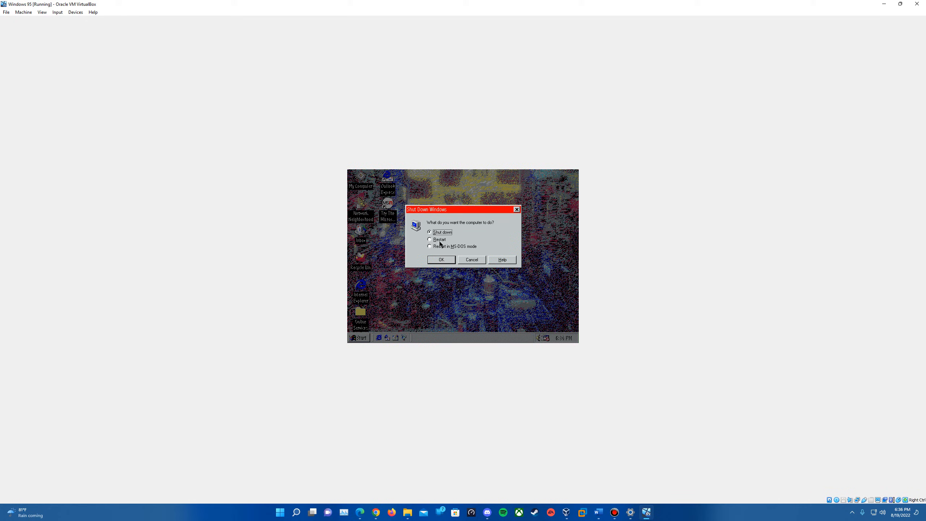
{"action": "left_click", "coordinate": [448, 260]}
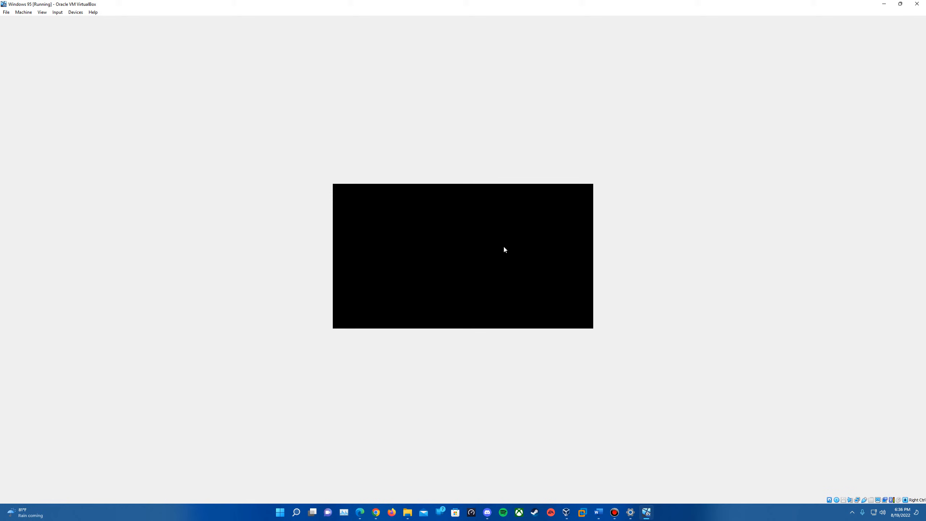
Reset the virtual machine from the Machine menu
{"action": "left_click", "coordinate": [24, 12]}
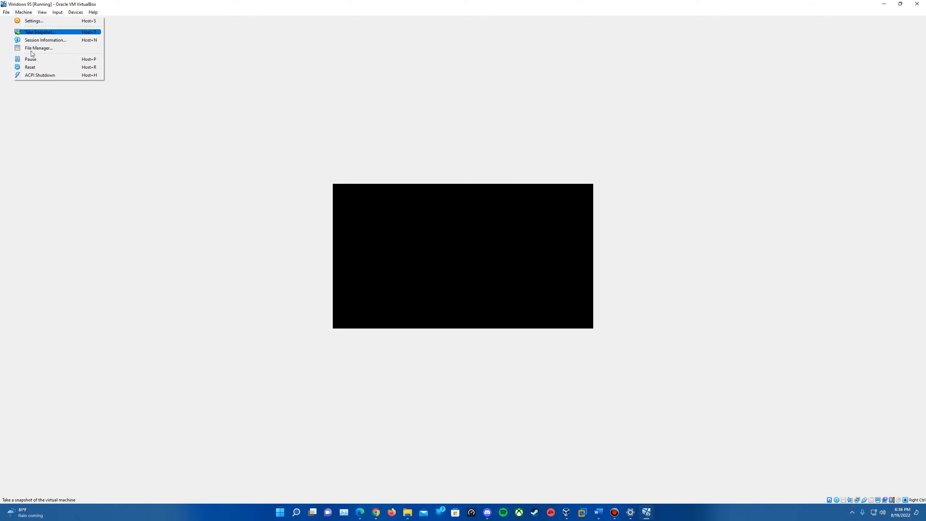
{"action": "left_click", "coordinate": [34, 68]}
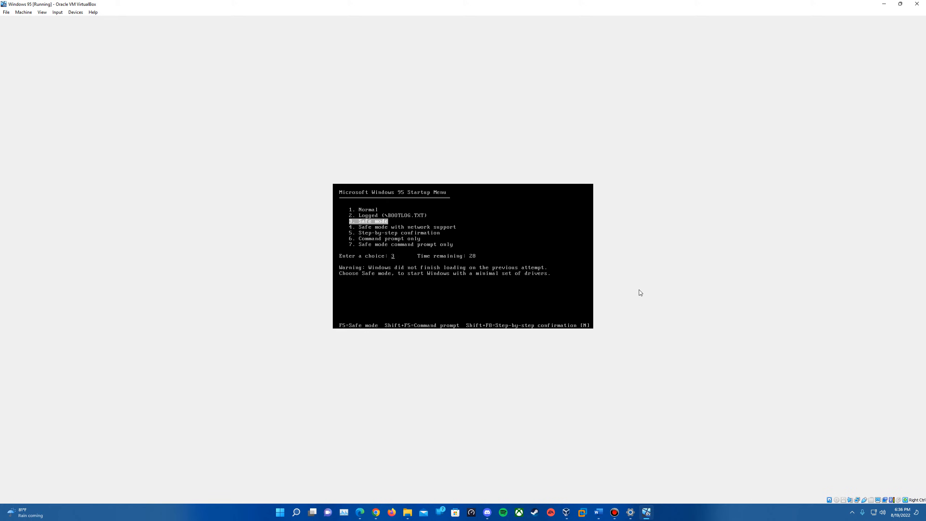
Boot Windows in Normal mode from the startup menu and log on to the network with the default user name
{"action": "key", "text": "Up"}
{"action": "key", "text": "Up"}
{"action": "key", "text": "Return"}
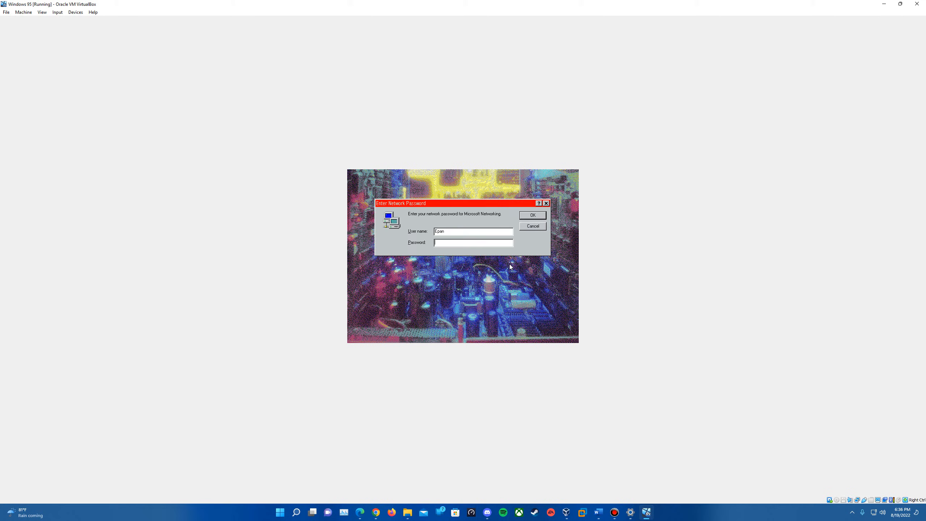
{"action": "left_click", "coordinate": [529, 215]}
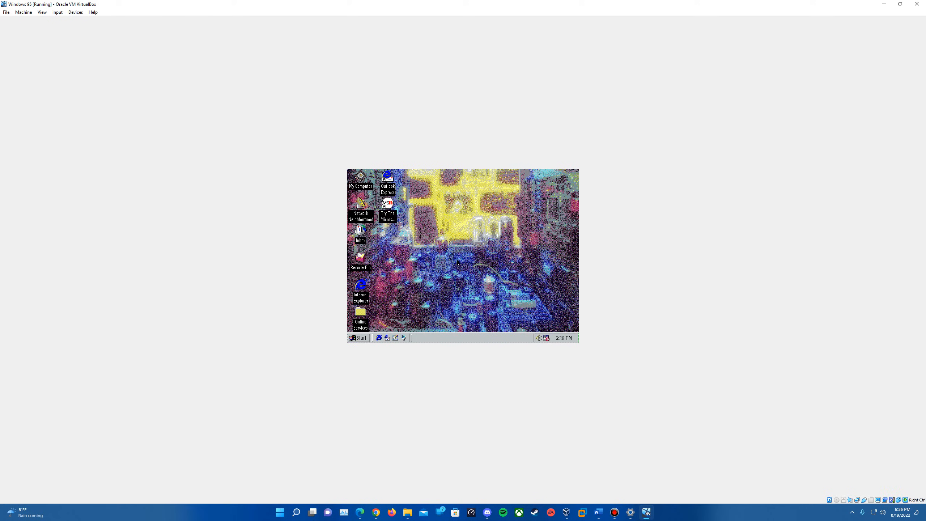
Open Display properties from the desktop and set 256 Color palette with a 1024 by 768 pixels desktop area
{"action": "right_click", "coordinate": [460, 268]}
{"action": "left_click", "coordinate": [489, 338]}
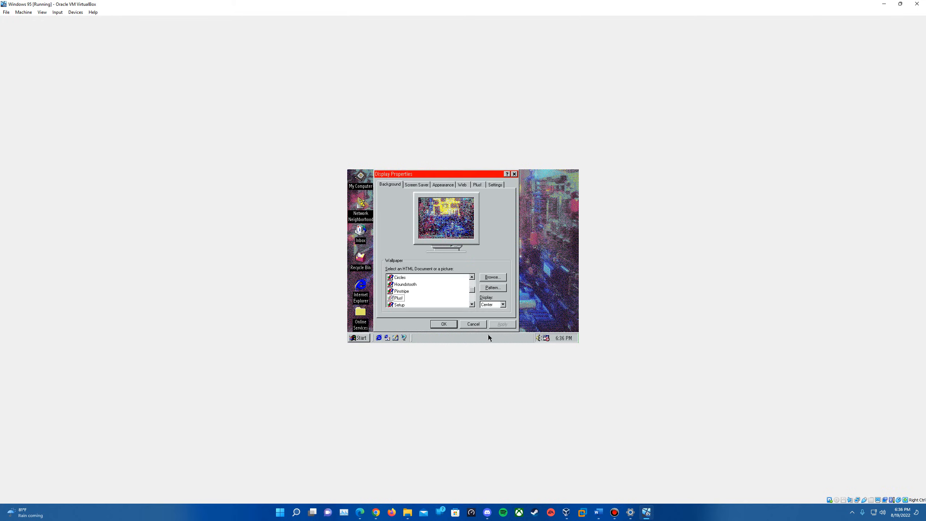
{"action": "left_click", "coordinate": [494, 186]}
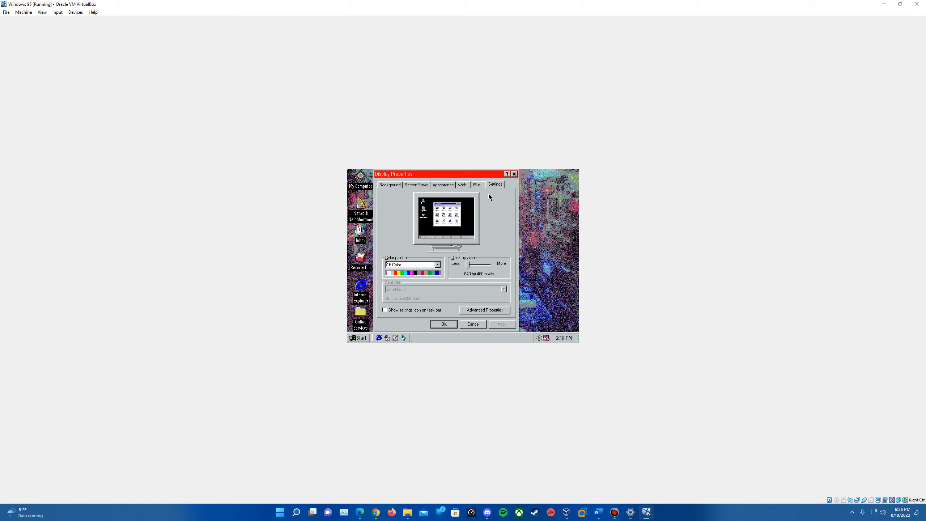
{"action": "left_click", "coordinate": [437, 265]}
{"action": "left_click", "coordinate": [423, 280]}
{"action": "left_click_drag", "start_coordinate": [466, 268], "coordinate": [478, 265]}
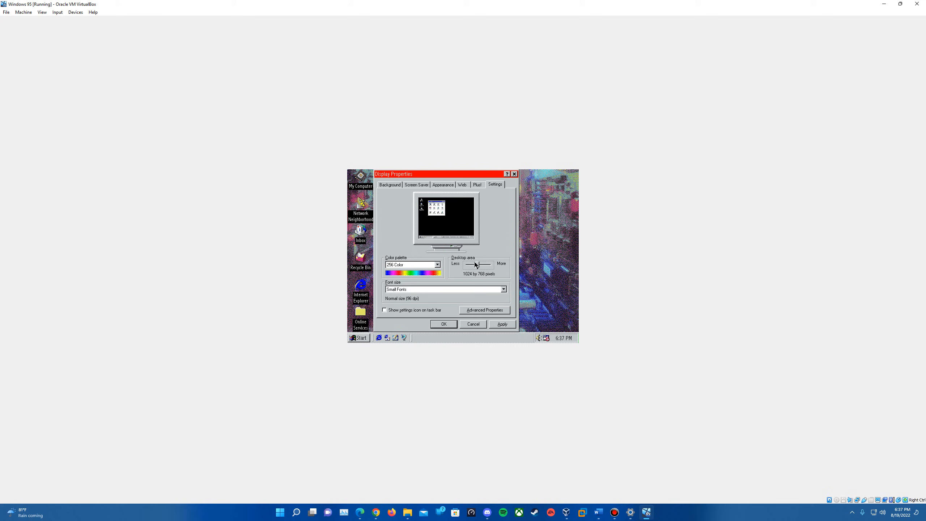
Apply the display settings, specifying Plug and Play Monitor as the monitor type
{"action": "left_click", "coordinate": [502, 324]}
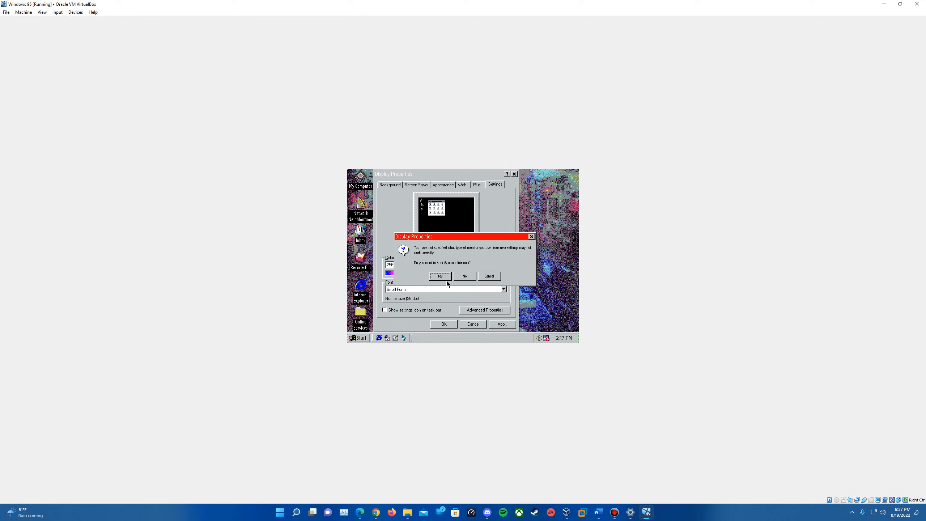
{"action": "left_click", "coordinate": [440, 276]}
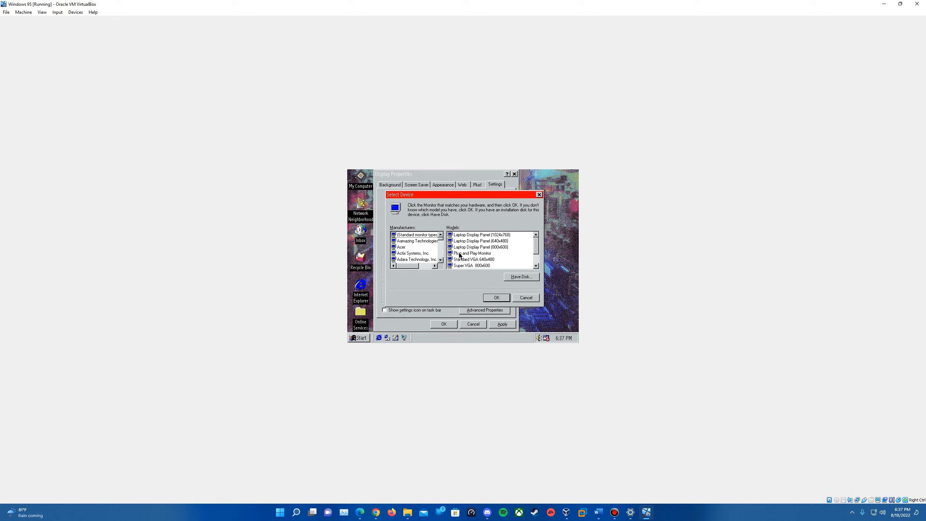
{"action": "left_click", "coordinate": [460, 254]}
{"action": "left_click", "coordinate": [498, 298]}
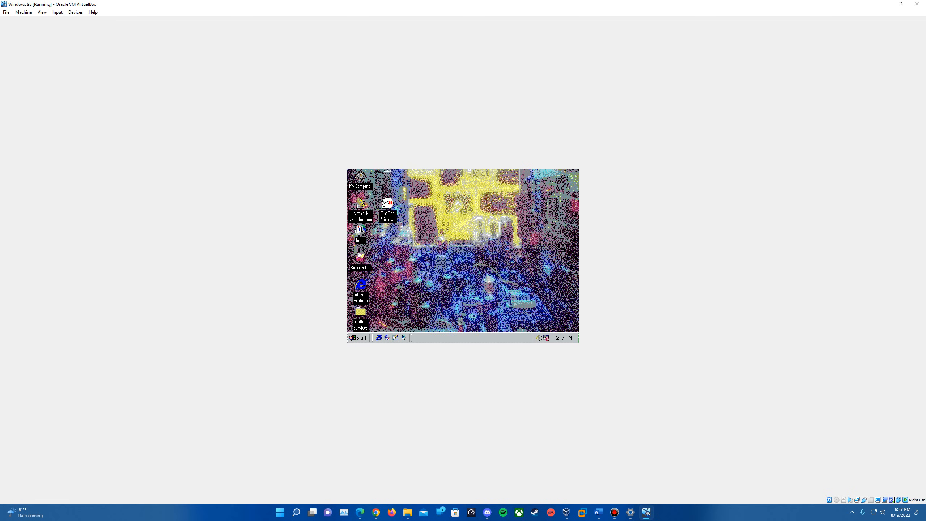
Power off the virtual machine after the critical error
{"action": "left_click", "coordinate": [451, 278]}
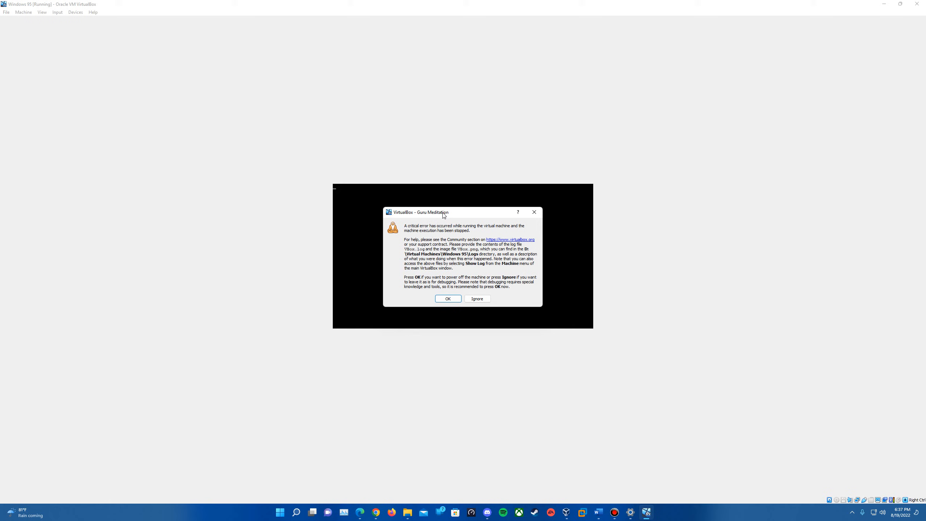
{"action": "left_click", "coordinate": [448, 298]}
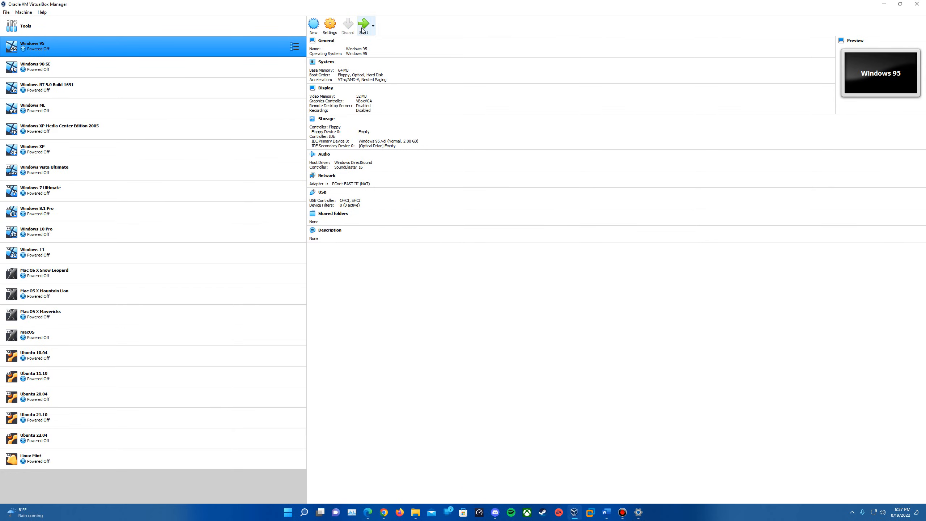
Start the Windows 95 virtual machine and dismiss the keyboard auto-capture notice
{"action": "left_click", "coordinate": [363, 25]}
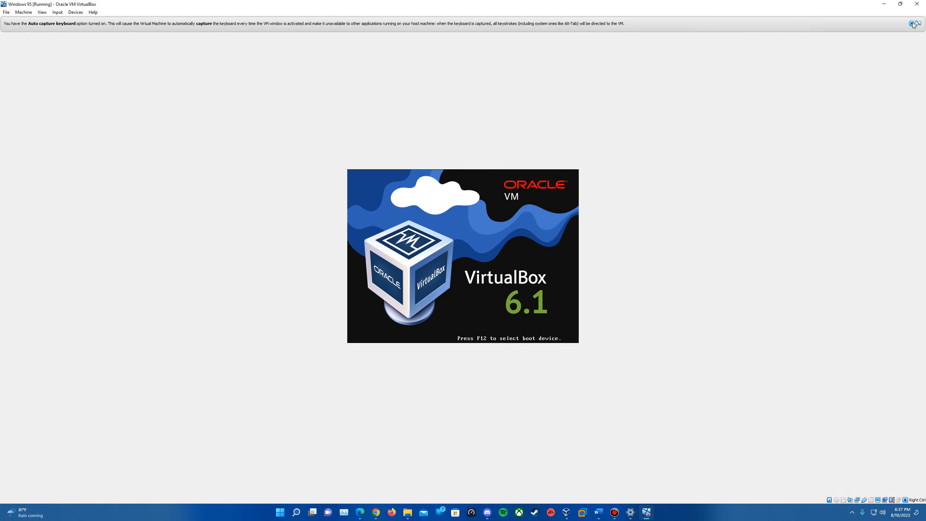
{"action": "left_click", "coordinate": [911, 23]}
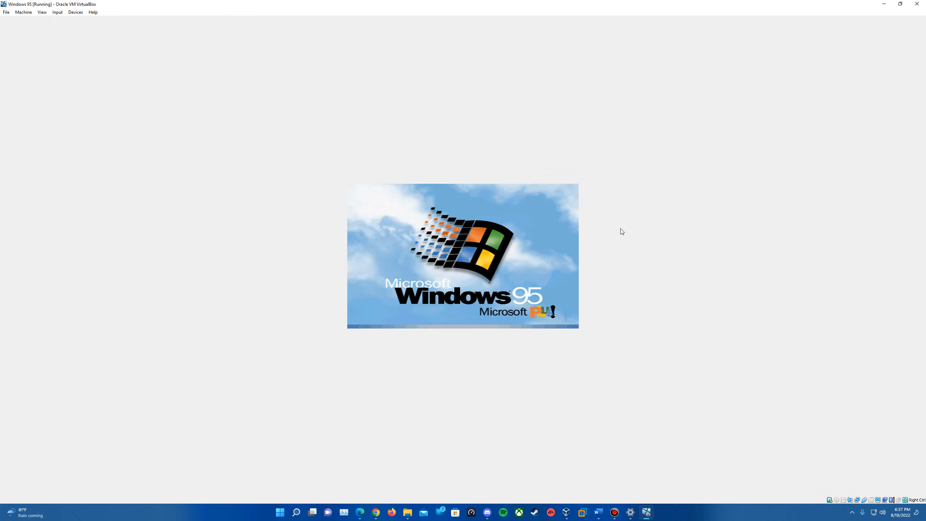
Choose Normal startup from the Windows 95 Startup Menu
{"action": "key", "text": "Up"}
{"action": "key", "text": "Up"}
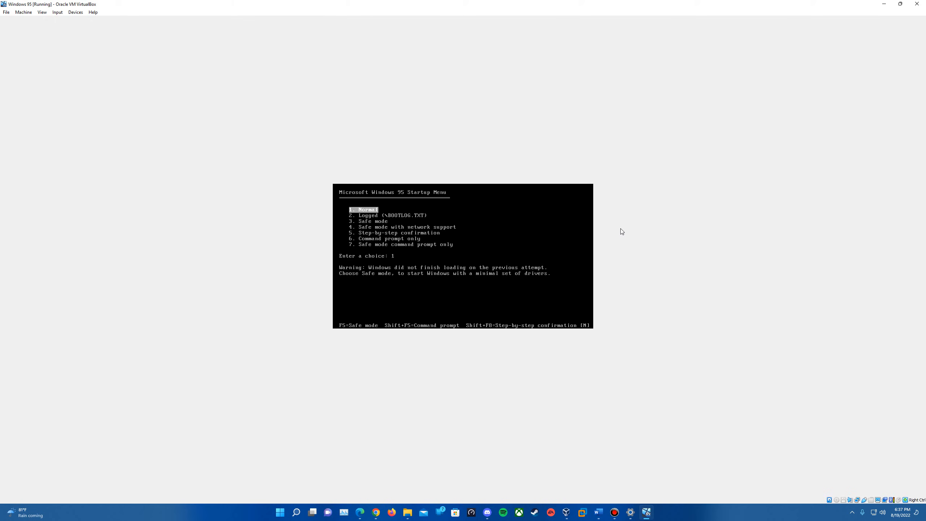
{"action": "key", "text": "Return"}
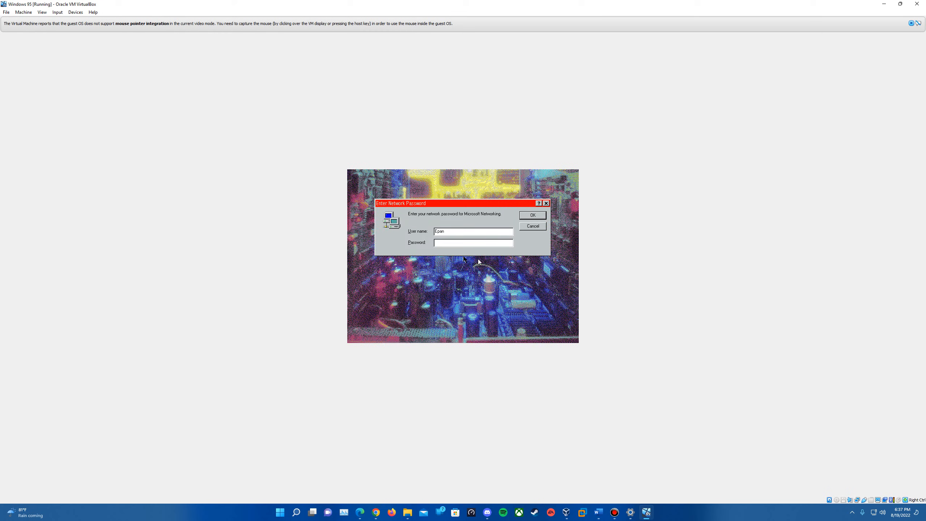
Confirm the network password prompt with the existing user name and dismiss the display settings error
{"action": "left_click", "coordinate": [518, 261]}
{"action": "left_click", "coordinate": [531, 219]}
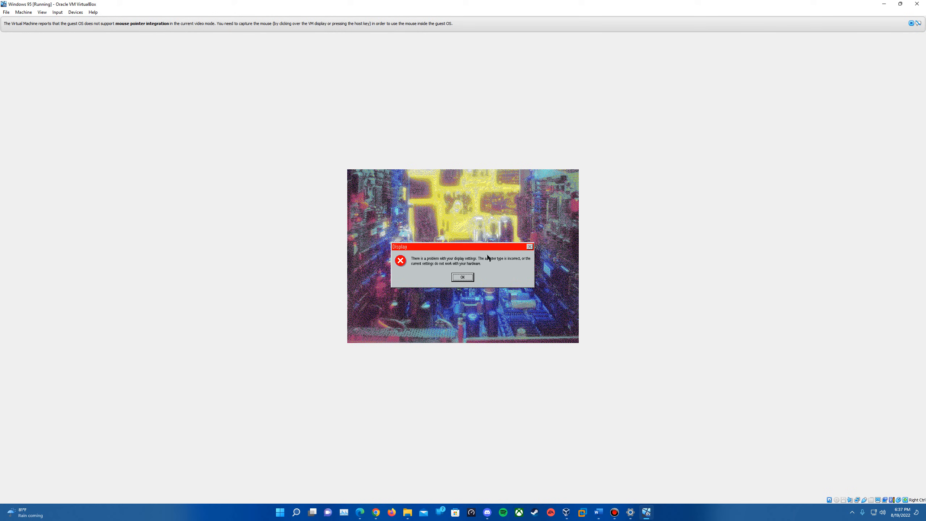
{"action": "left_click", "coordinate": [463, 277]}
{"action": "left_click", "coordinate": [426, 274]}
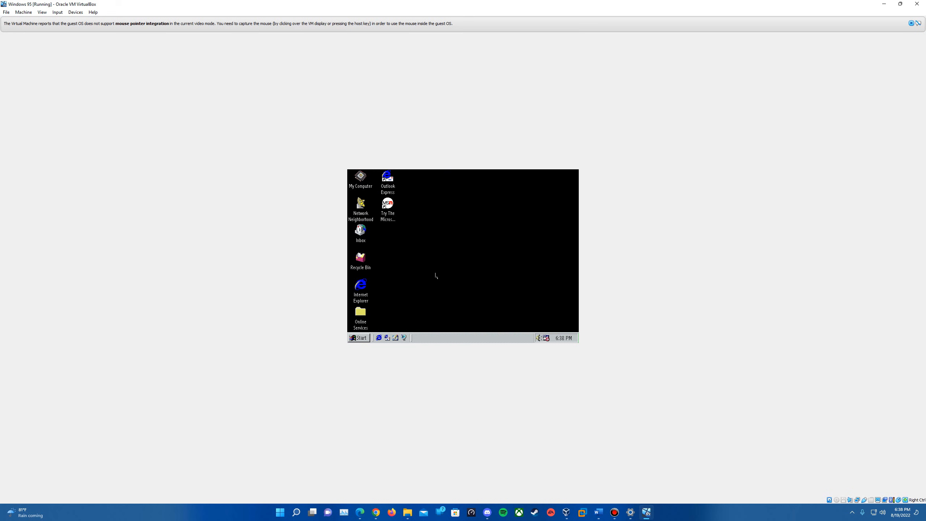
Restart Windows 95 from the Shut Down dialog
{"action": "left_click", "coordinate": [354, 338]}
{"action": "right_click", "coordinate": [460, 280]}
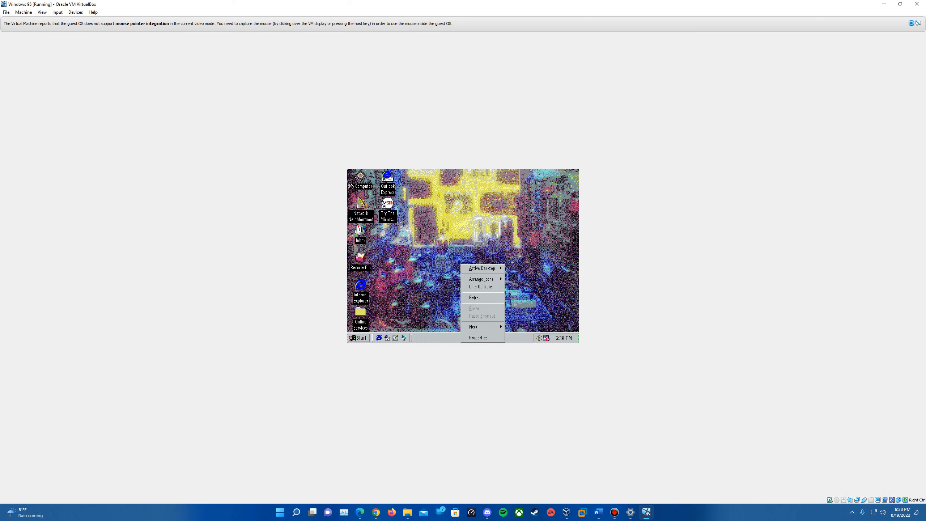
{"action": "left_click", "coordinate": [489, 340]}
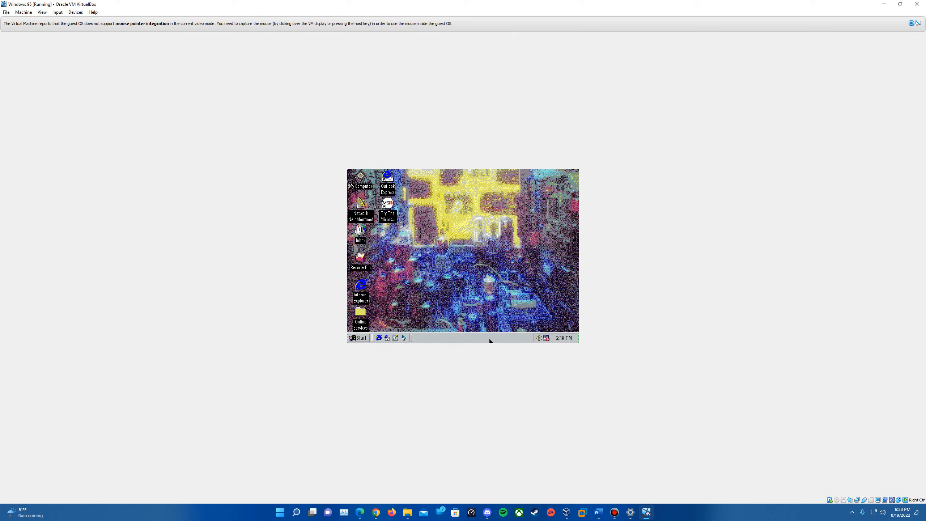
{"action": "left_click", "coordinate": [365, 337]}
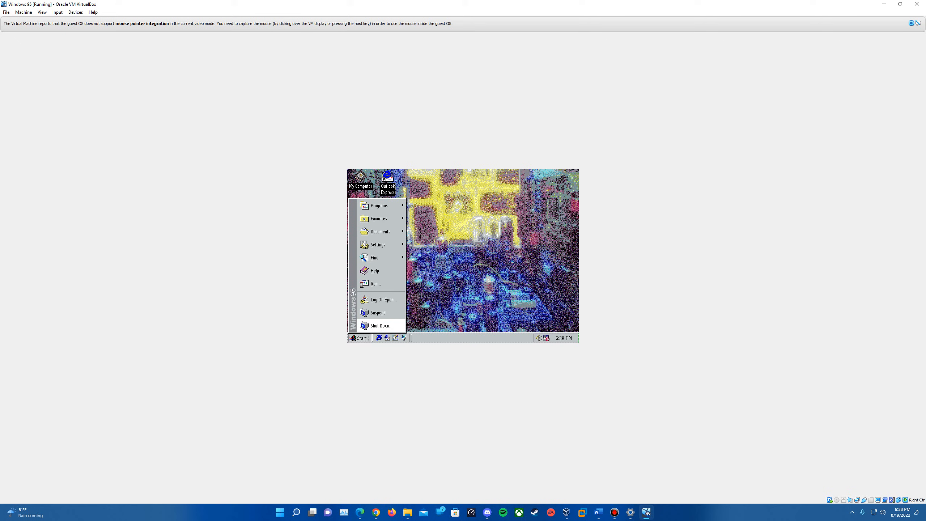
{"action": "left_click", "coordinate": [381, 325]}
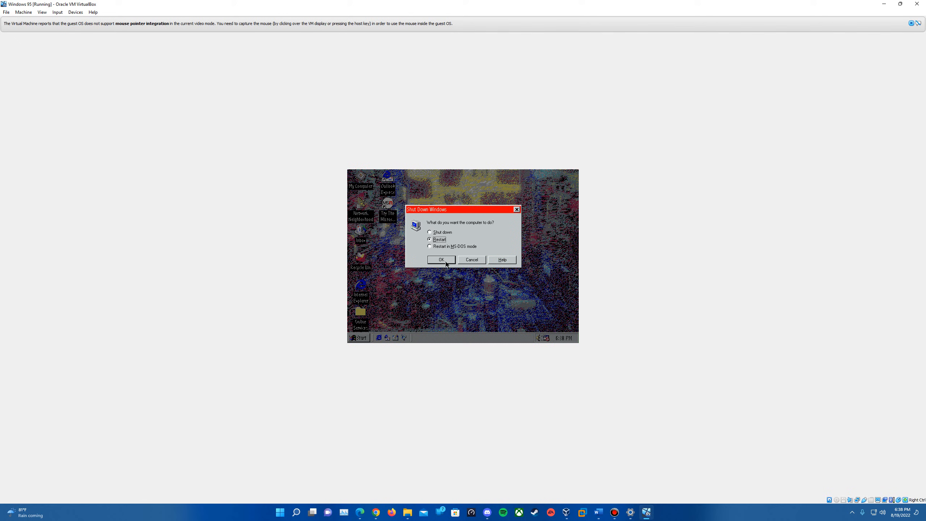
{"action": "left_click", "coordinate": [446, 261]}
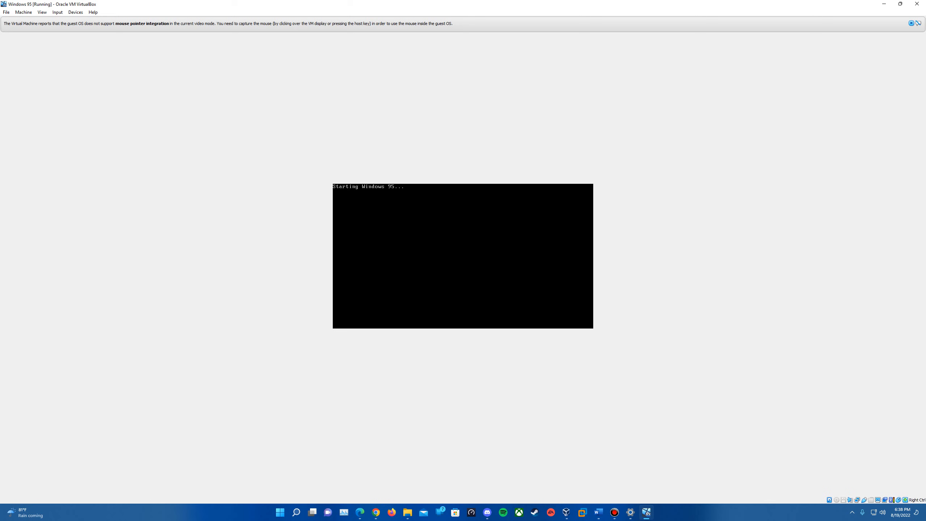
Close the VirtualBox mouse integration notice and confirm the network password prompt after the reboot
{"action": "left_click", "coordinate": [911, 24]}
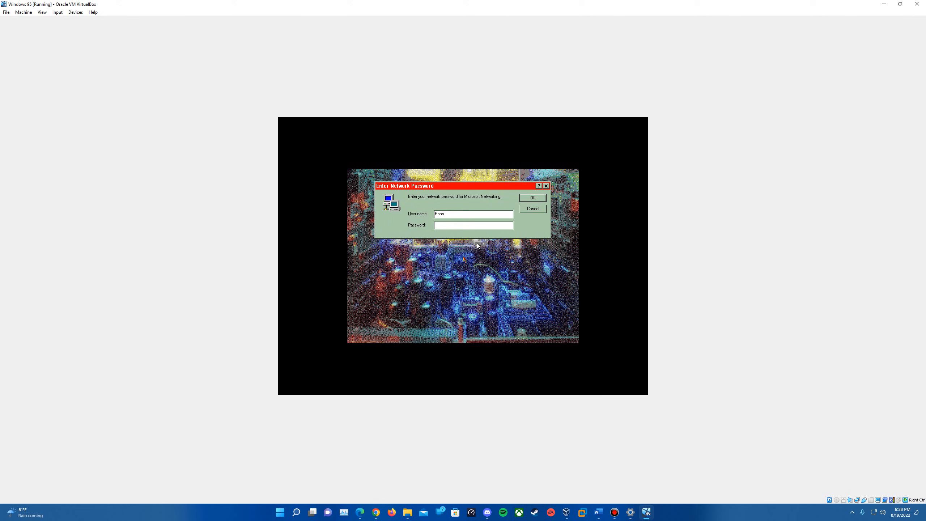
{"action": "left_click", "coordinate": [533, 199]}
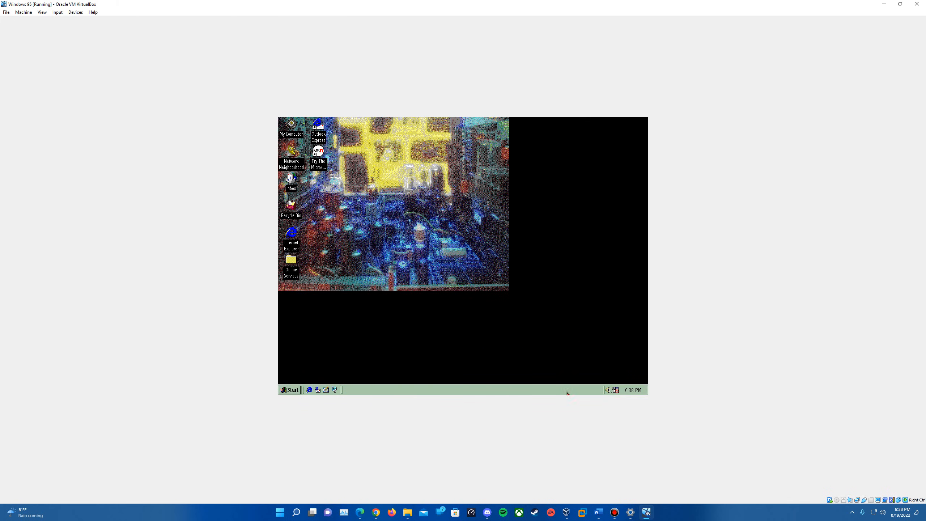
{"action": "left_click", "coordinate": [283, 391]}
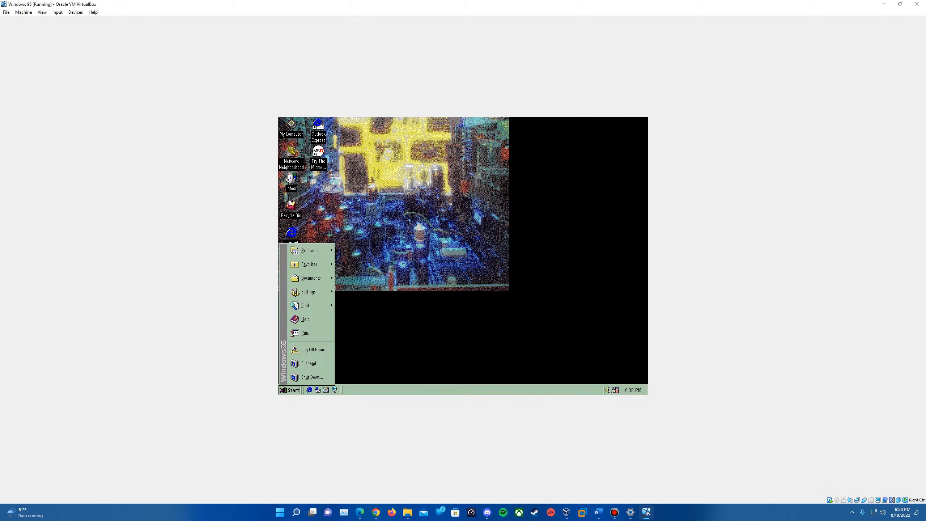
{"action": "right_click", "coordinate": [435, 273]}
{"action": "left_click", "coordinate": [523, 223]}
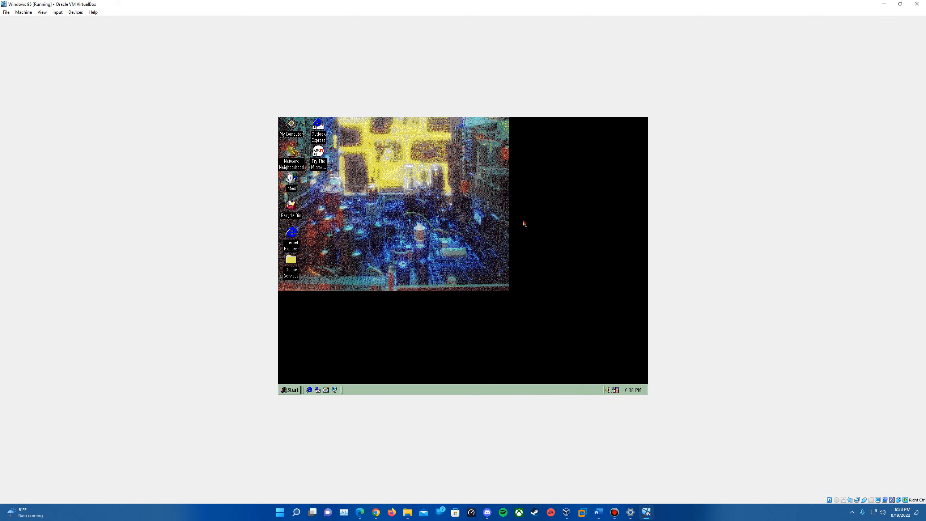
{"action": "left_click", "coordinate": [289, 390]}
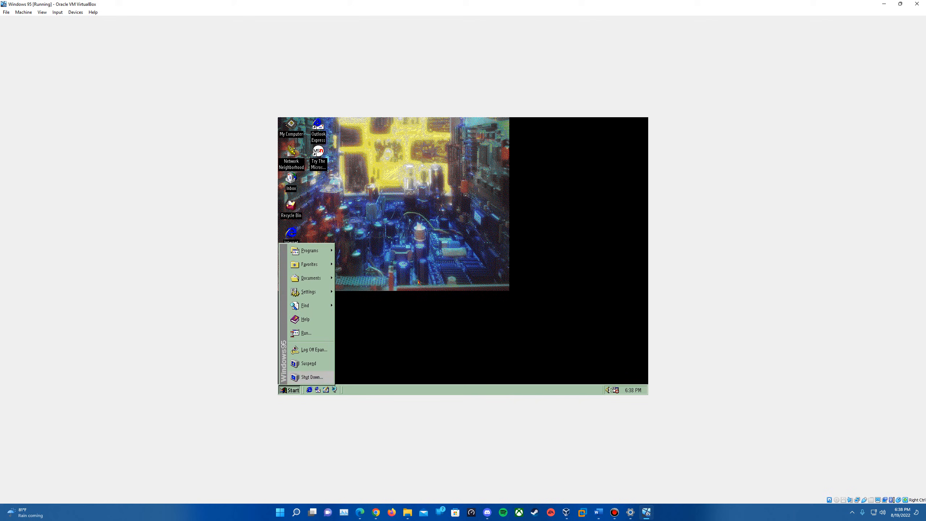
{"action": "left_click", "coordinate": [432, 253]}
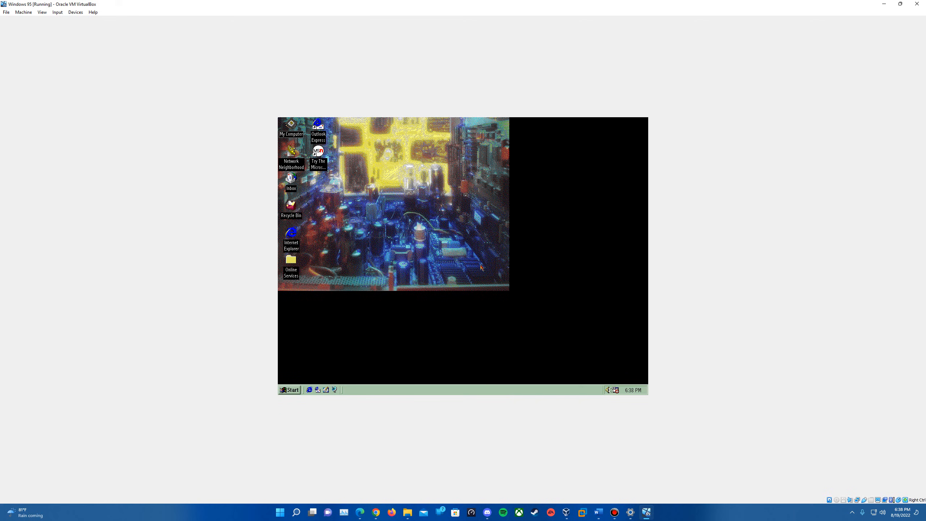